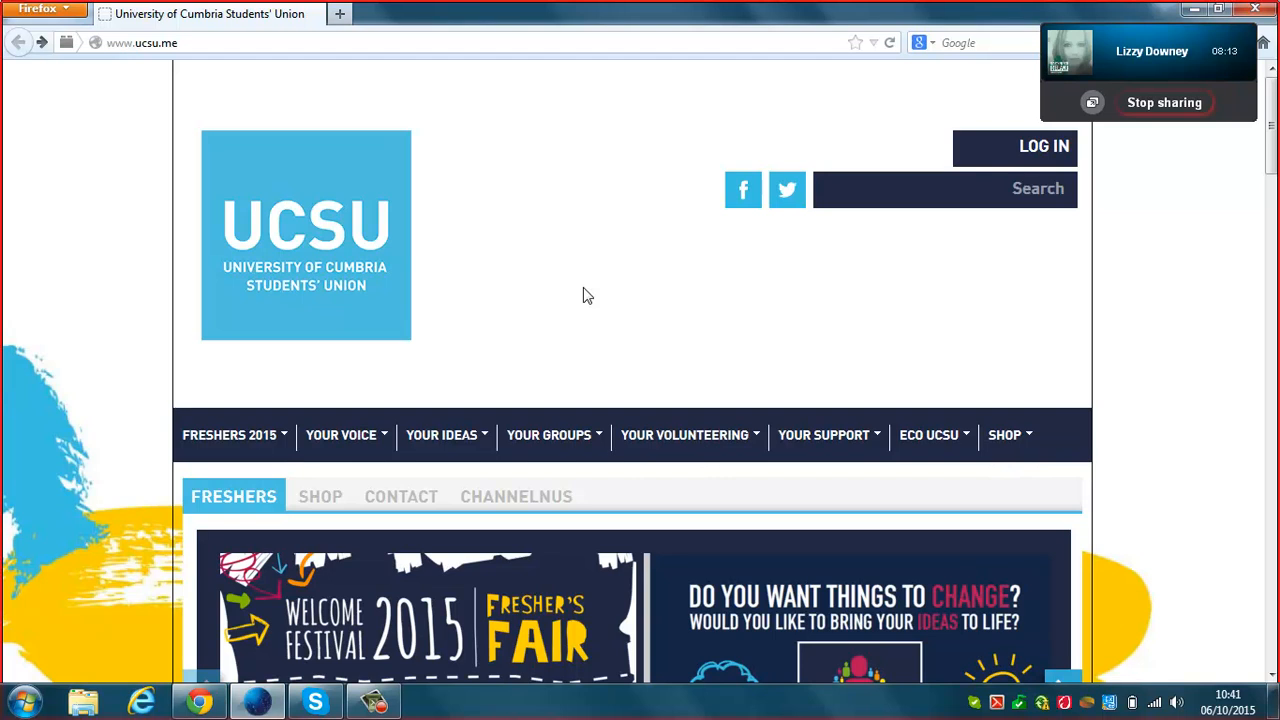
# Search the UCSU Join a Group page for 'choir' to list Chapel Choir (Lanc).
pyautogui.moveTo(556, 430)
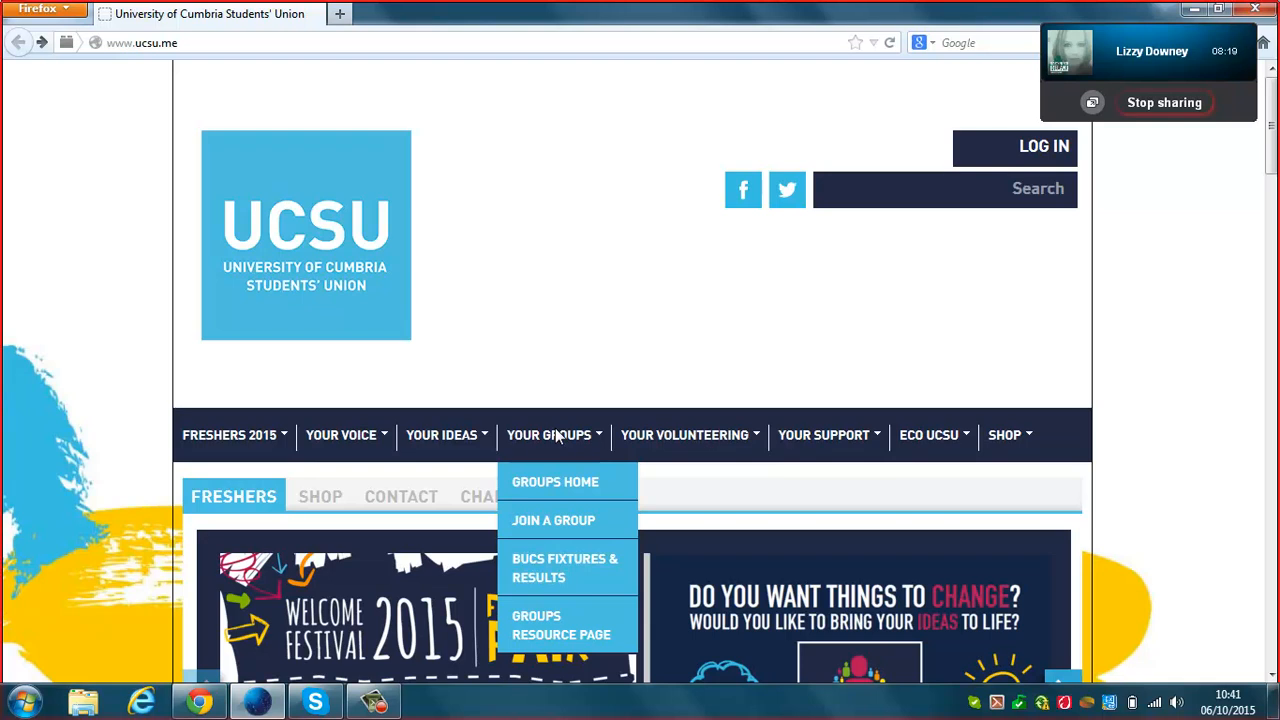
pyautogui.click(543, 522)
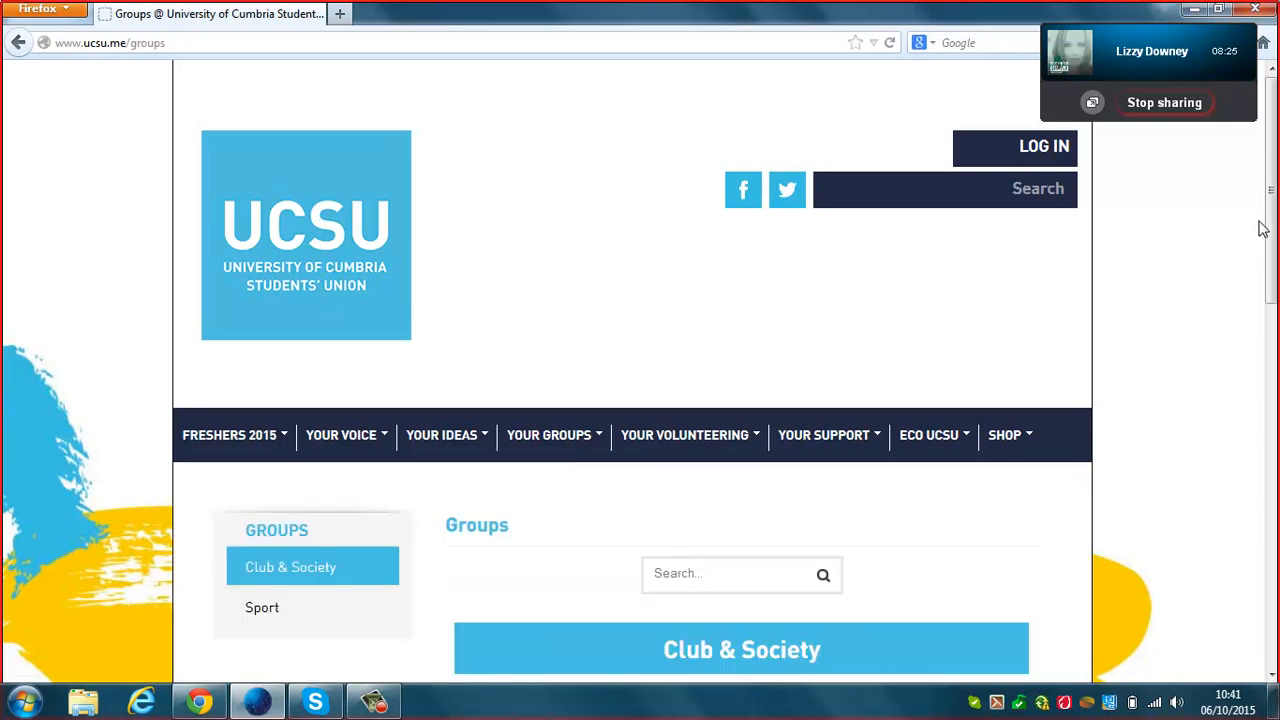
pyautogui.scroll(-1, 1270, 215)
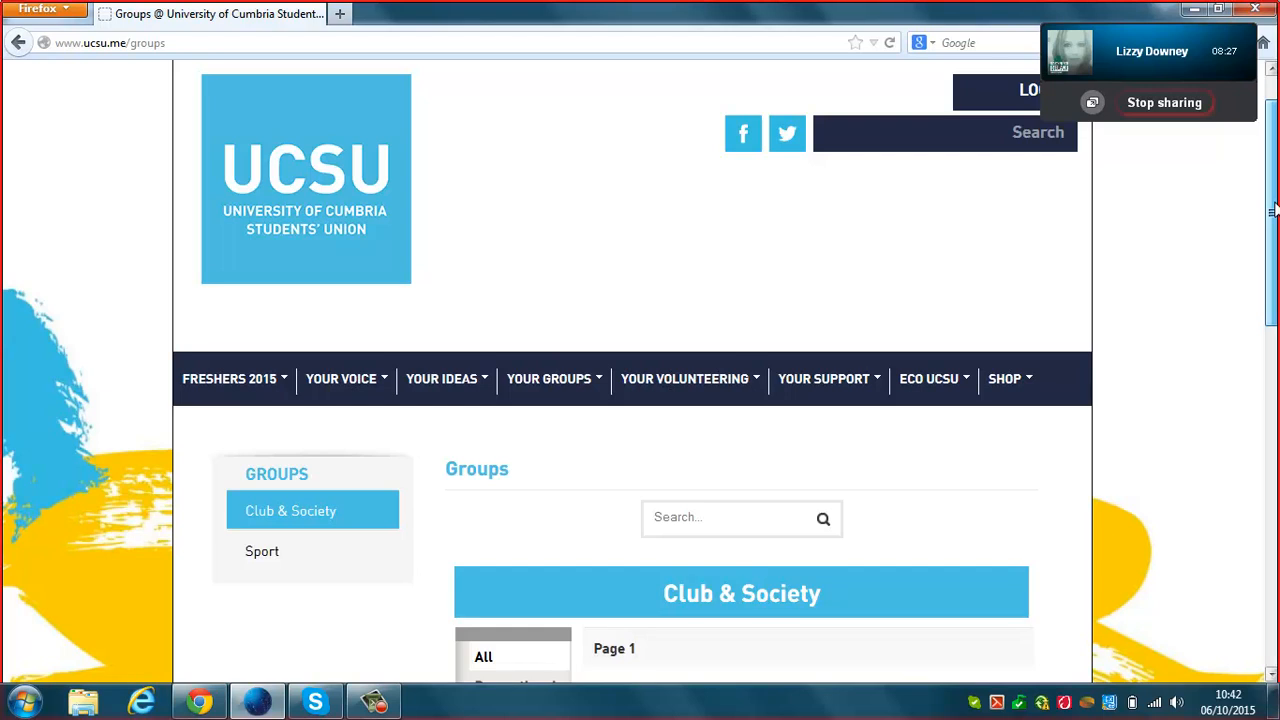
pyautogui.moveTo(1272, 210); pyautogui.dragTo(1251, 346)
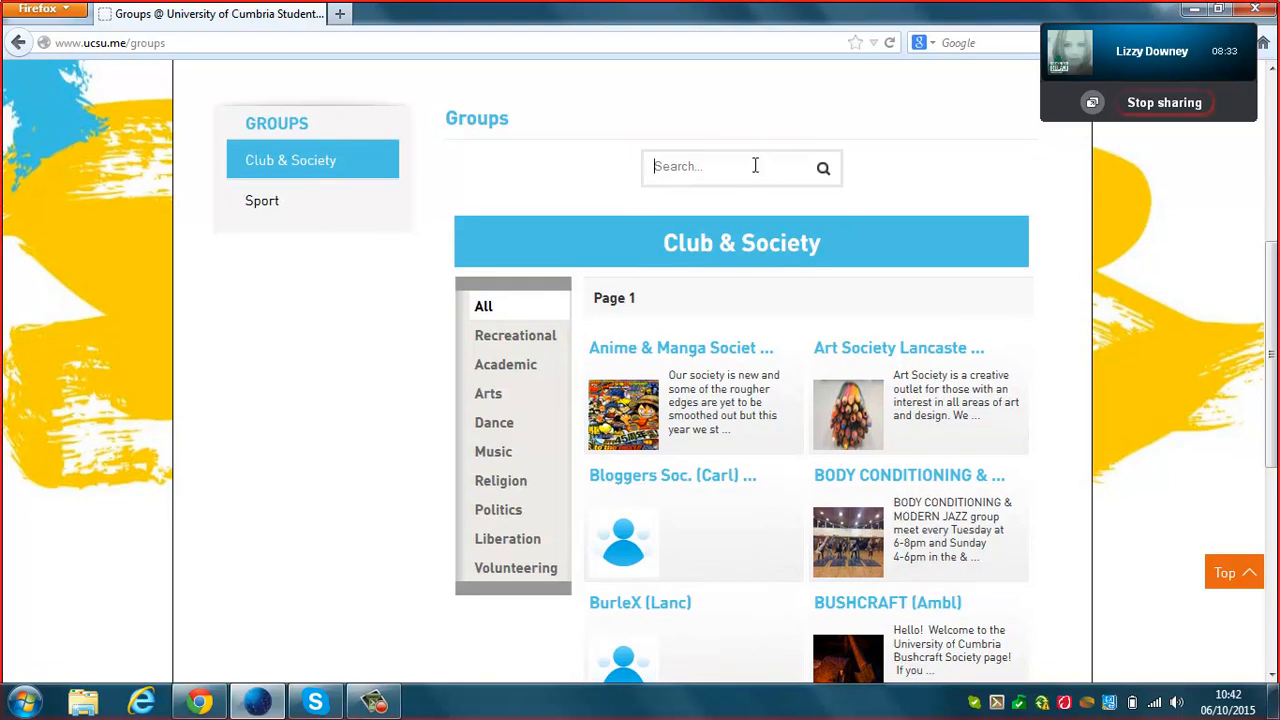
pyautogui.write('choir')
pyautogui.press('Return')
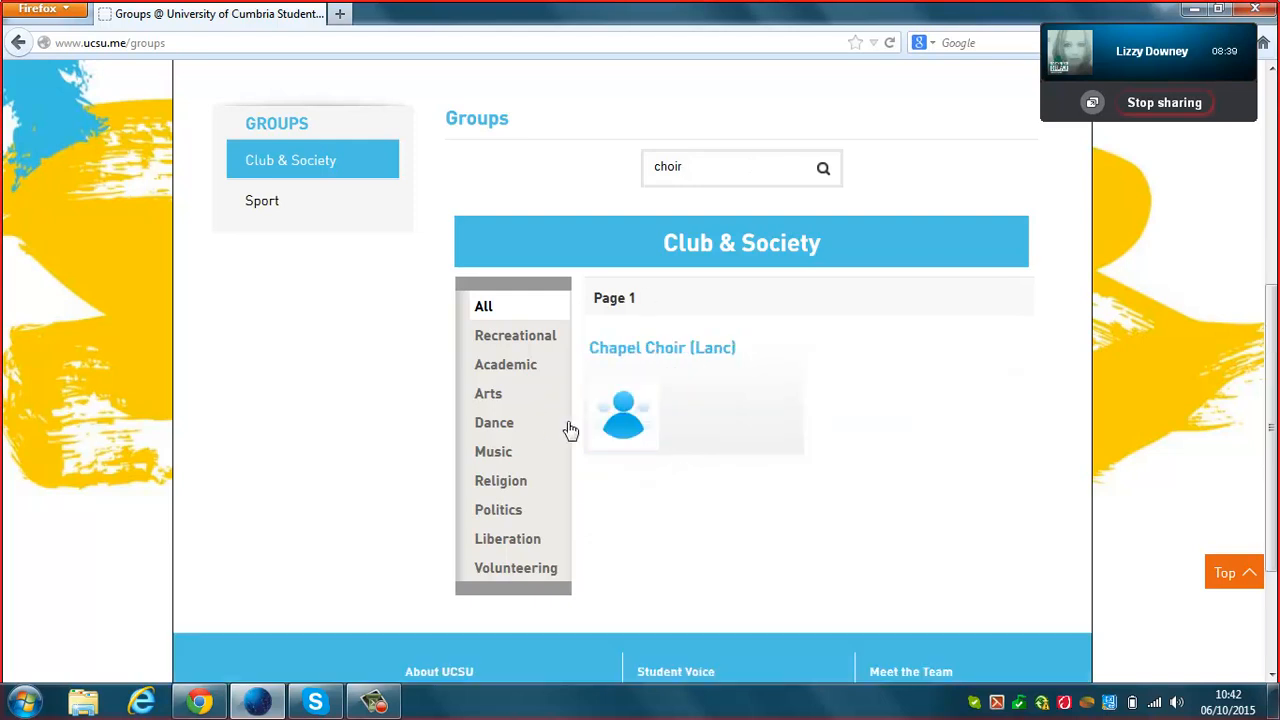
# Open the Chapel Choir (Lanc) group page and choose Join This Group, reaching the sign-in form.
pyautogui.click(613, 425)
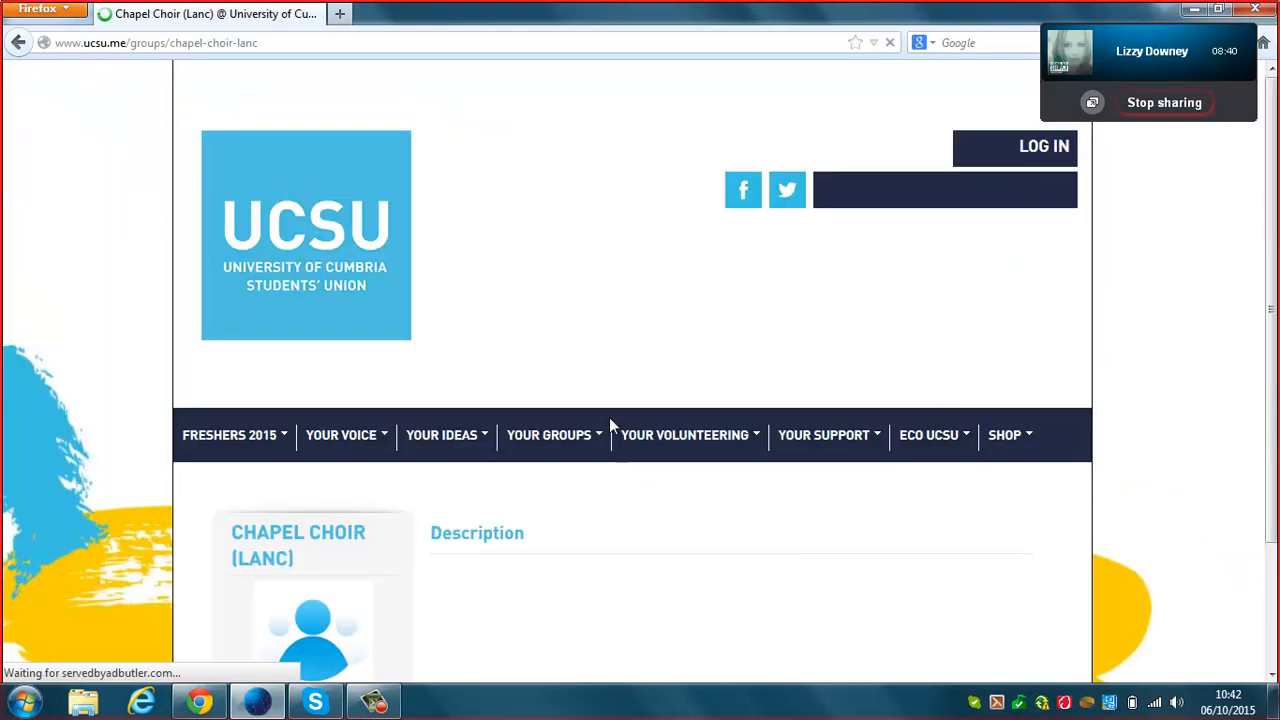
pyautogui.moveTo(1270, 200); pyautogui.dragTo(1271, 376)
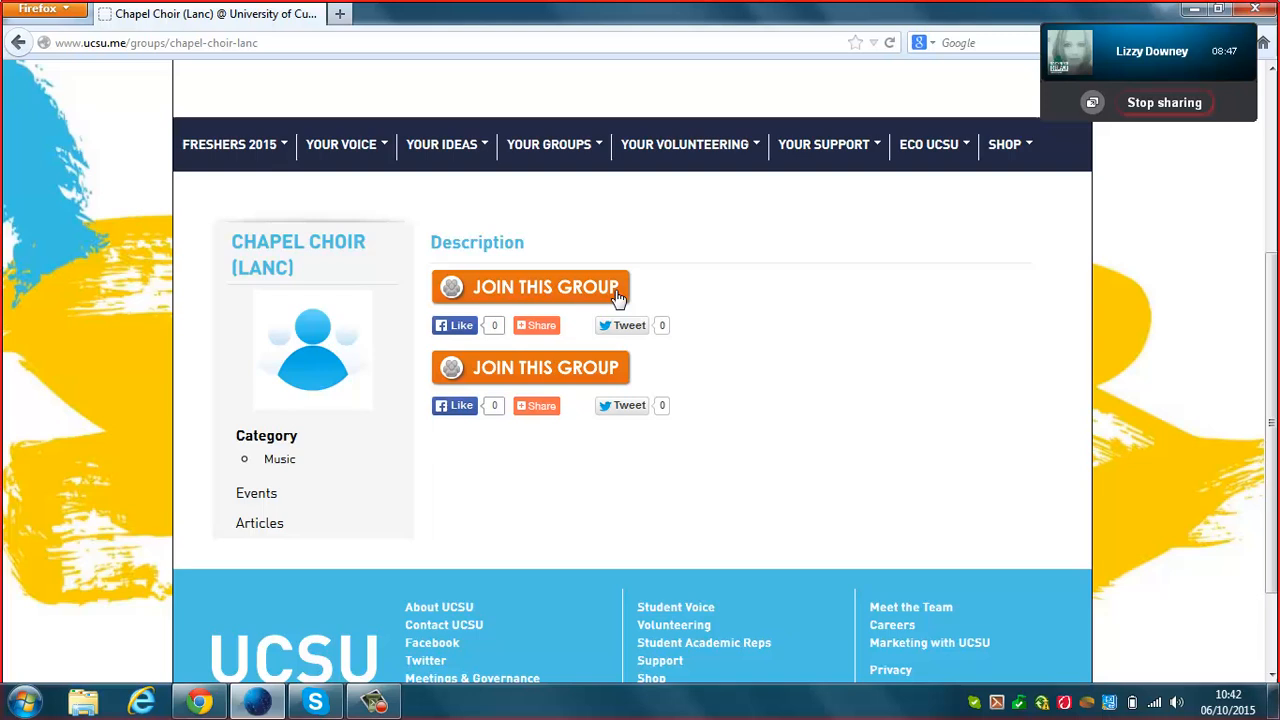
pyautogui.click(537, 289)
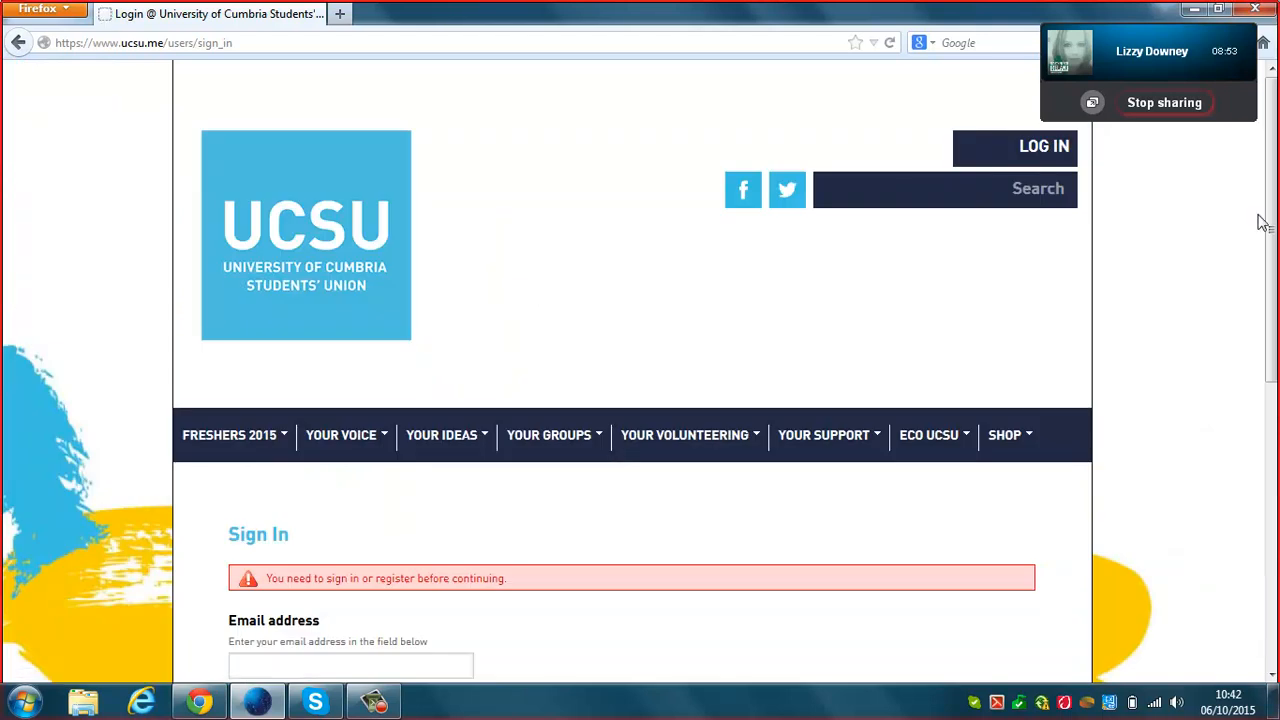
pyautogui.moveTo(1268, 222); pyautogui.dragTo(1258, 415)
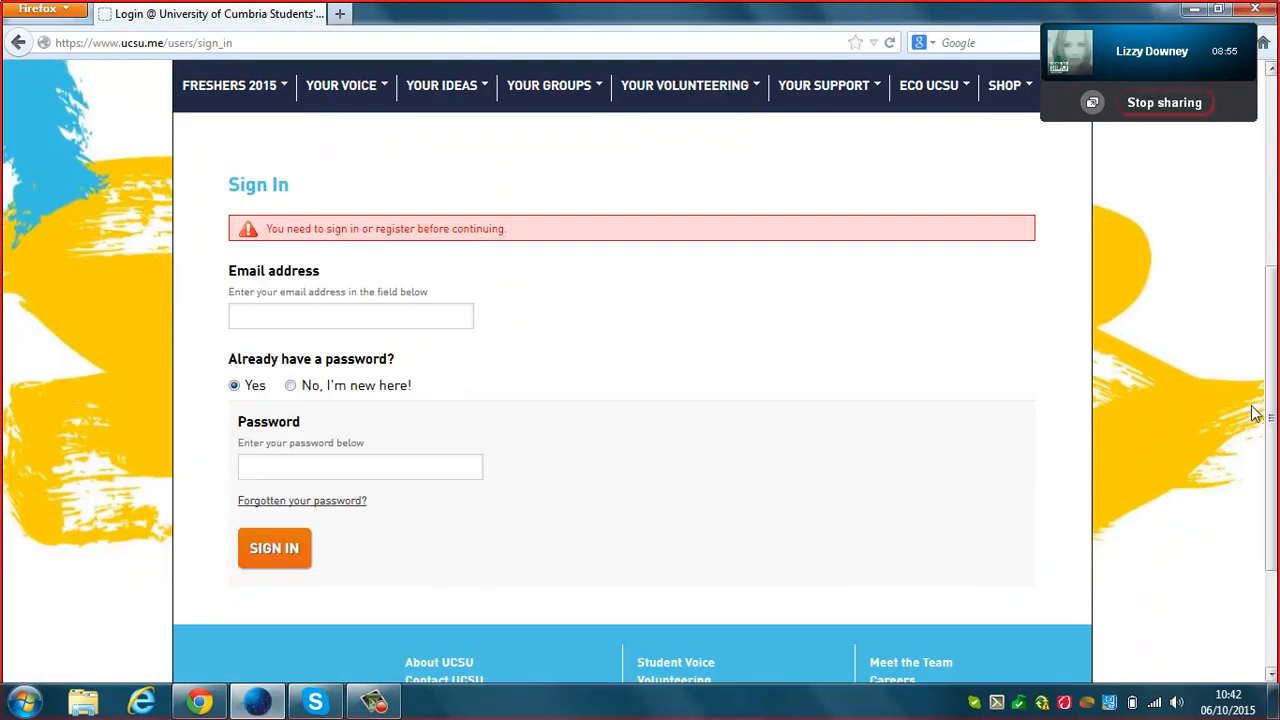
# Sign in with the student's email address and password and review the £3.00 Choir Member join option.
pyautogui.click(449, 306)
pyautogui.write('robert.')
pyautogui.press('Down')
pyautogui.press('Return')
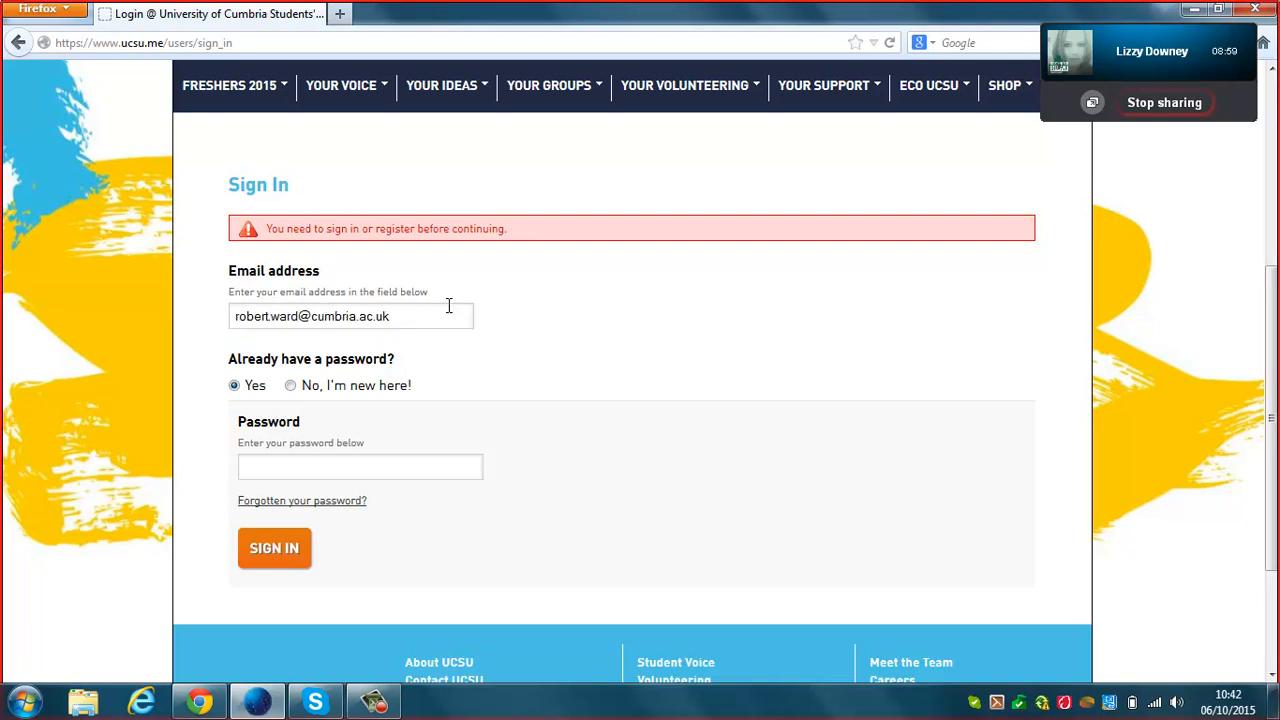
pyautogui.write('••••••••••')
pyautogui.press('Return')
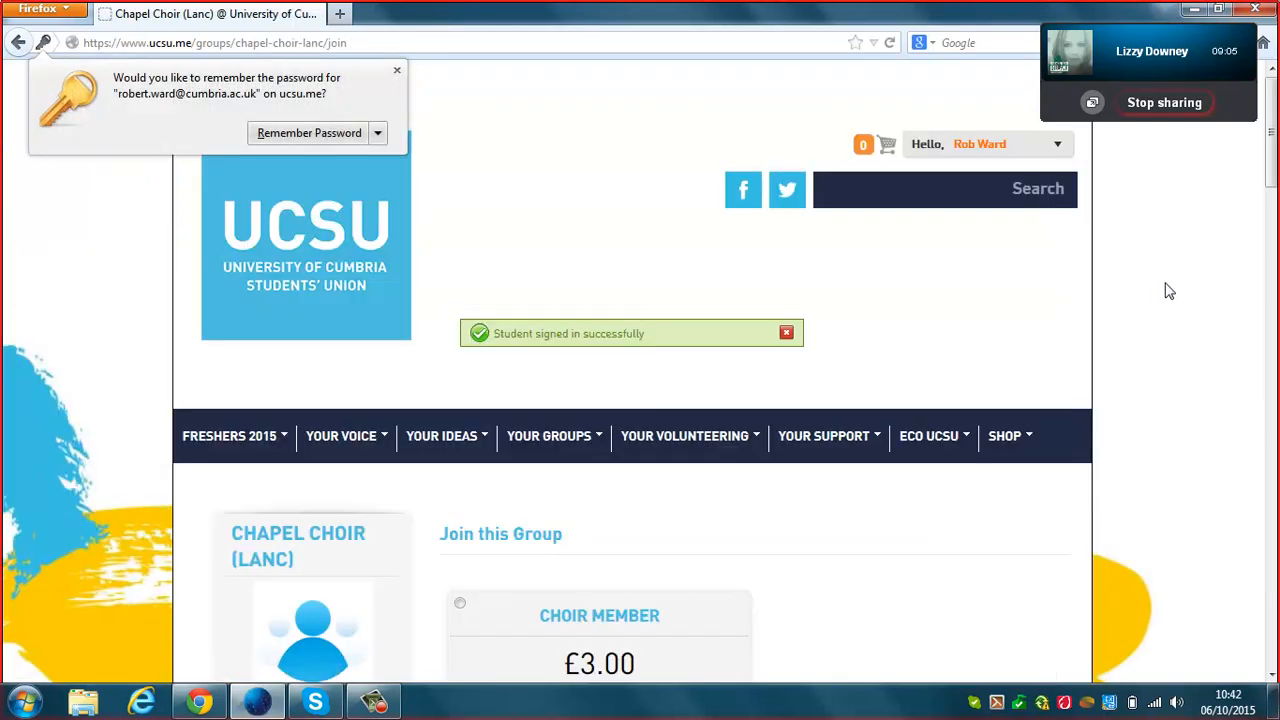
pyautogui.scroll(-8, 1275, 230)
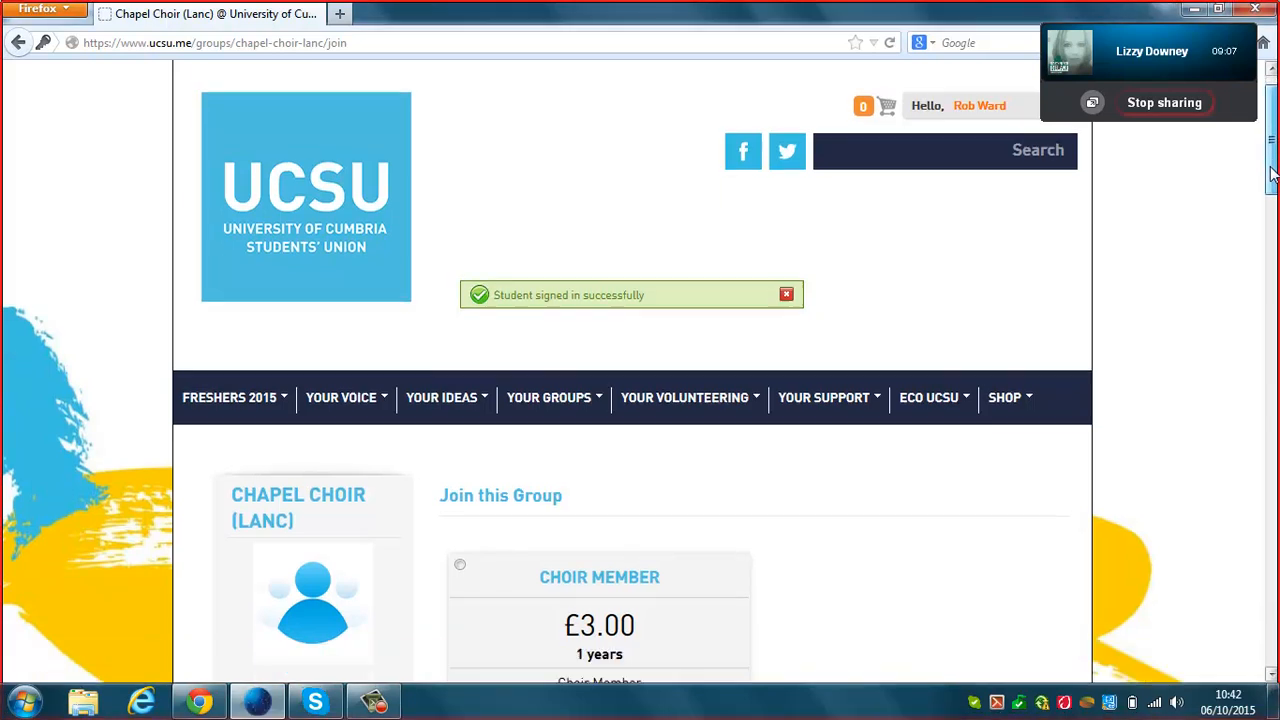
pyautogui.scroll(1, 1276, 242)
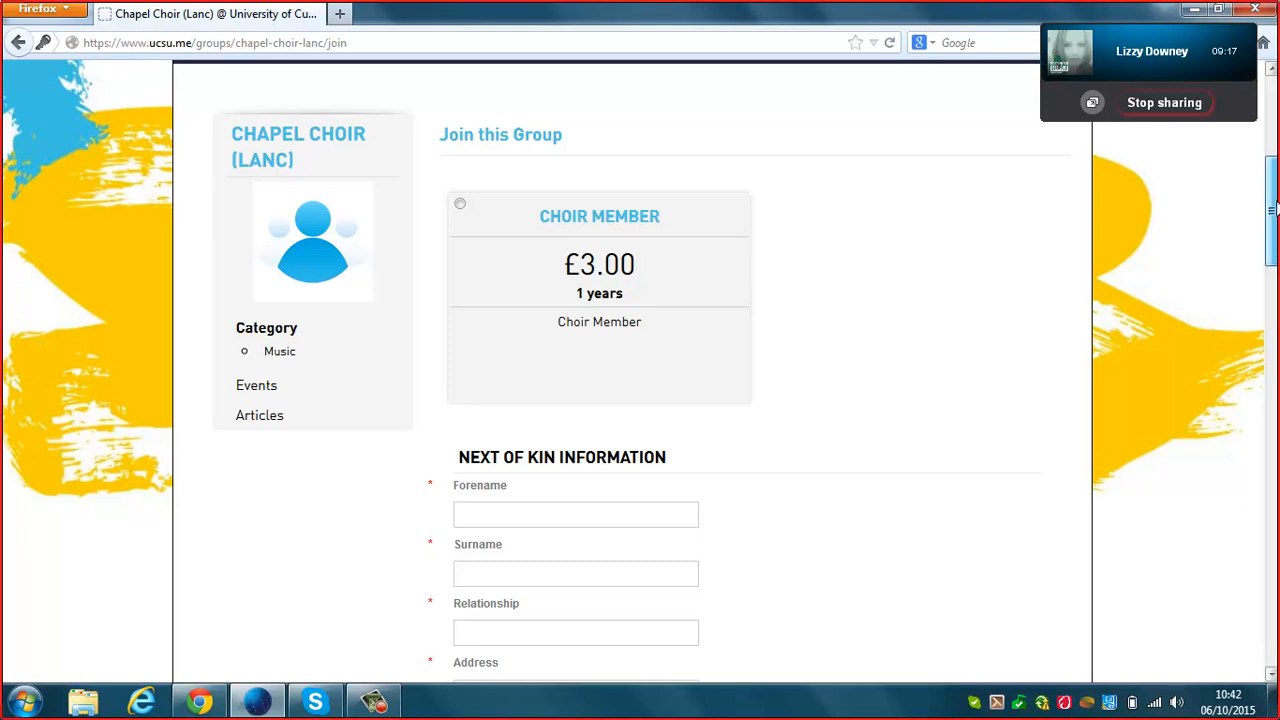
pyautogui.scroll(-6, 1273, 278)
pyautogui.moveTo(1273, 278); pyautogui.dragTo(1259, 129)
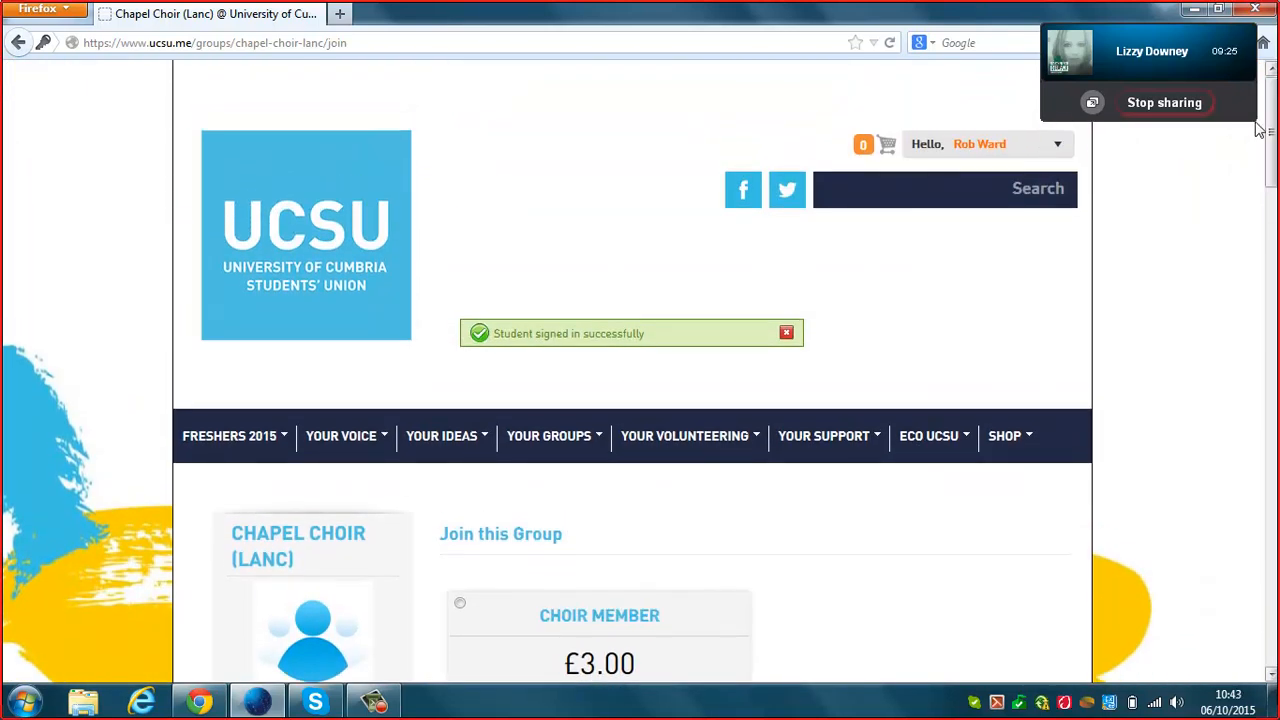
# Check the account menu, then switch to the admin Chapel Choir (Lanc) Setup summary in Chrome.
pyautogui.click(945, 144)
pyautogui.click(200, 703)
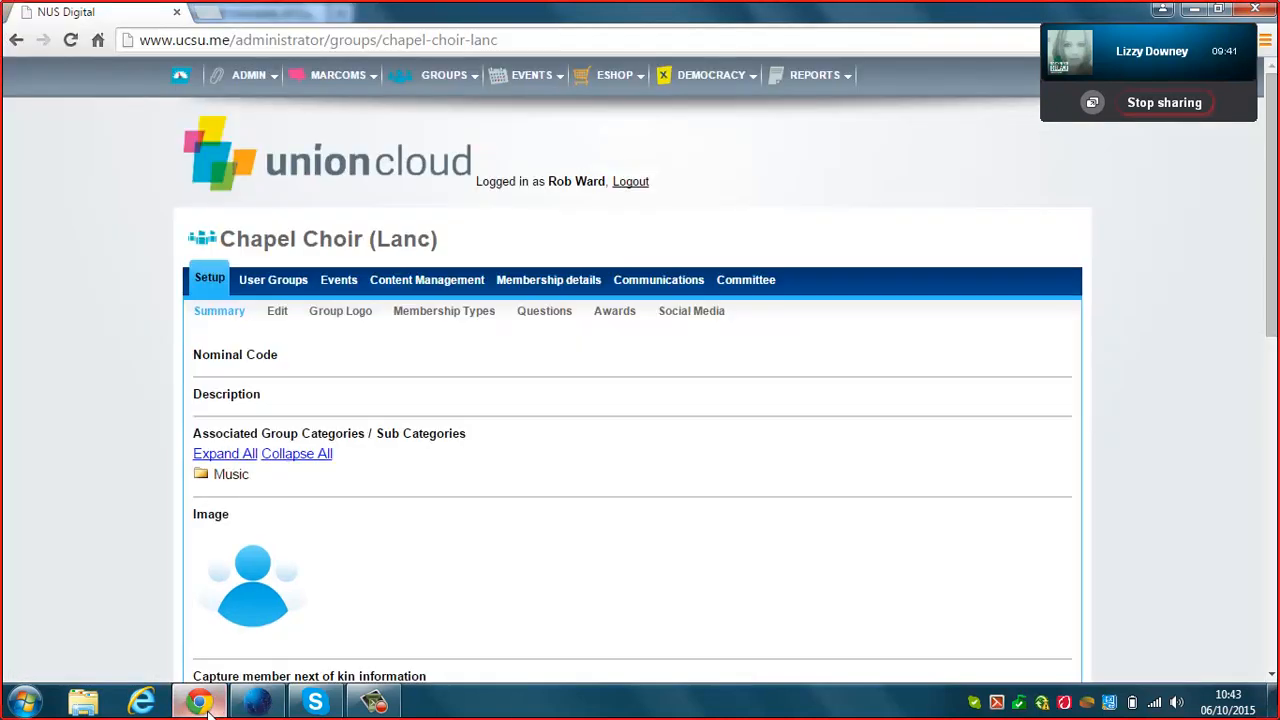
pyautogui.moveTo(1269, 223)
pyautogui.mouseDown()
pyautogui.moveTo(1276, 545)
pyautogui.moveTo(1275, 210)
pyautogui.mouseUp()
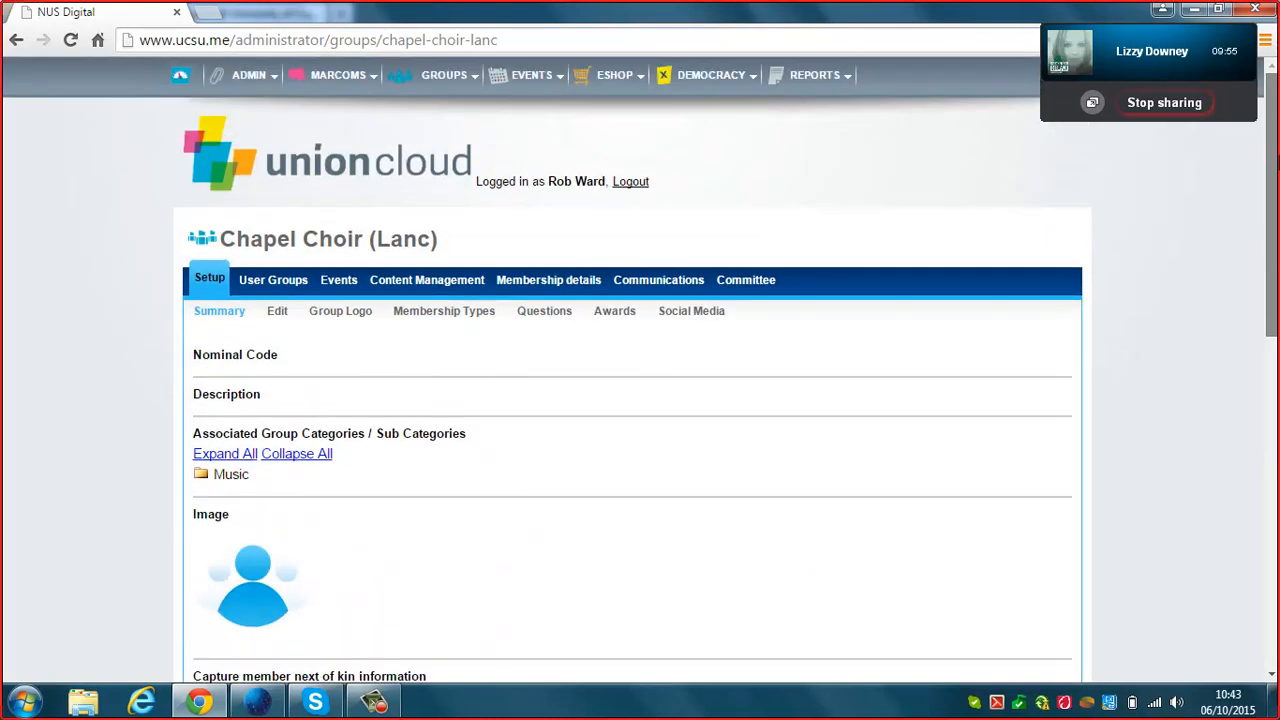
# In the group's Edit form, enter the description 'Choir meet Wednesday @ the chapel @ 6:30pm'.
pyautogui.click(284, 322)
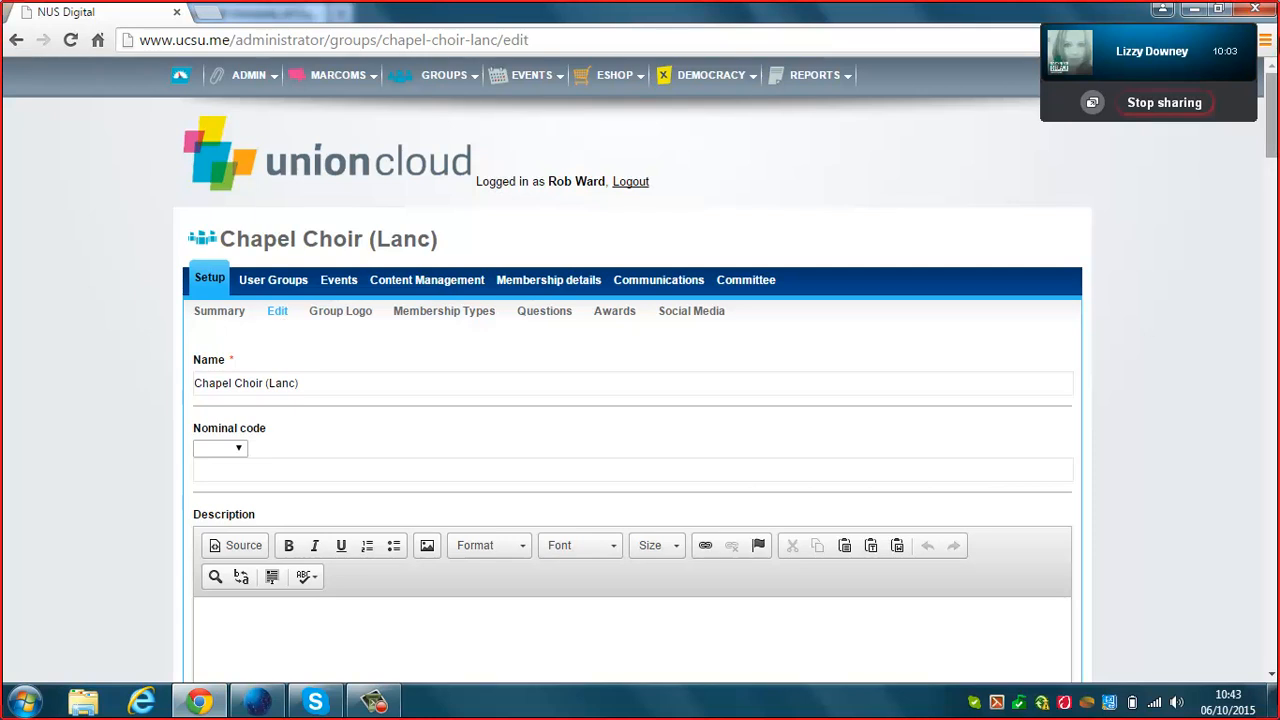
pyautogui.moveTo(1273, 70); pyautogui.dragTo(1276, 111)
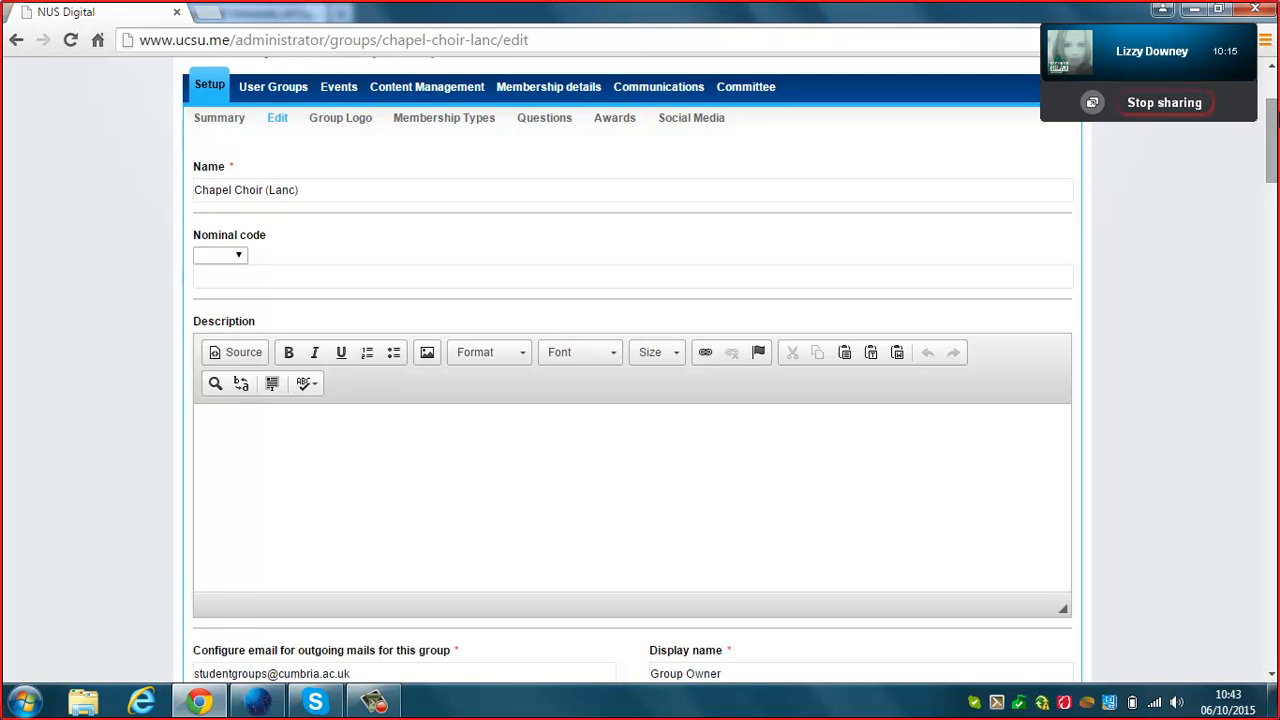
pyautogui.moveTo(1276, 149); pyautogui.dragTo(1277, 157)
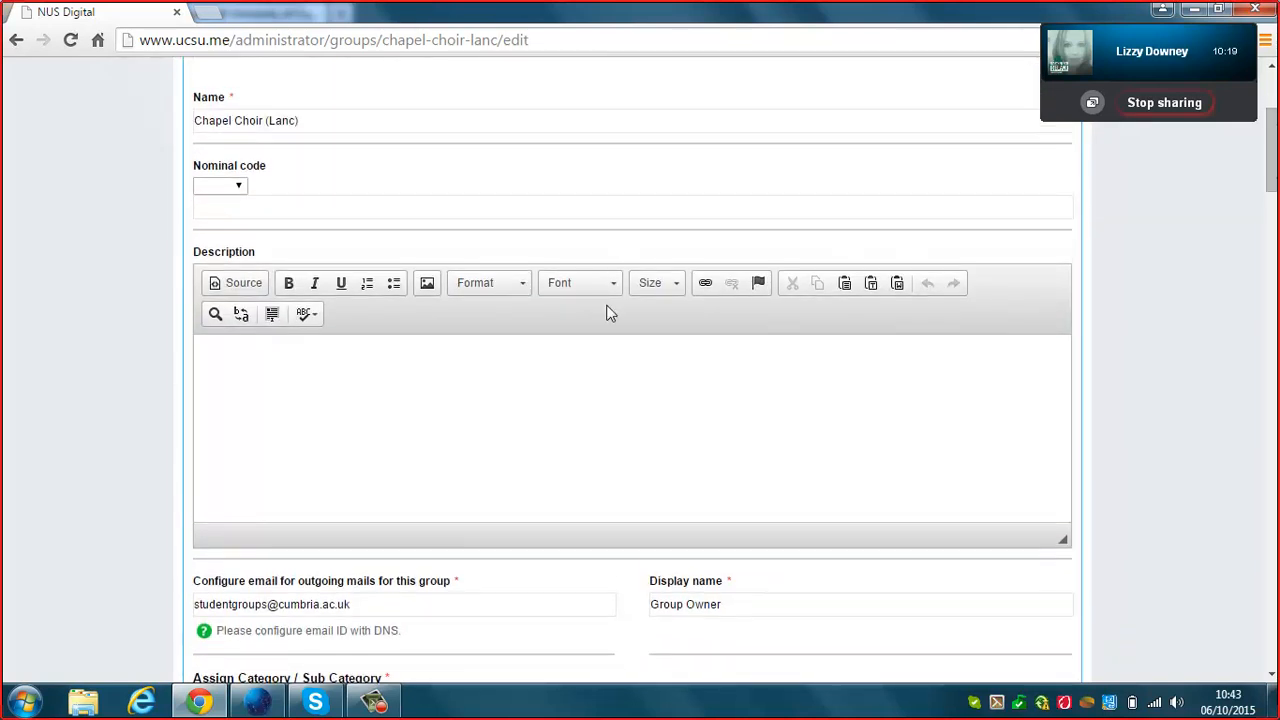
pyautogui.click(595, 381)
pyautogui.write('Choir meet Wednesday @ the cha')
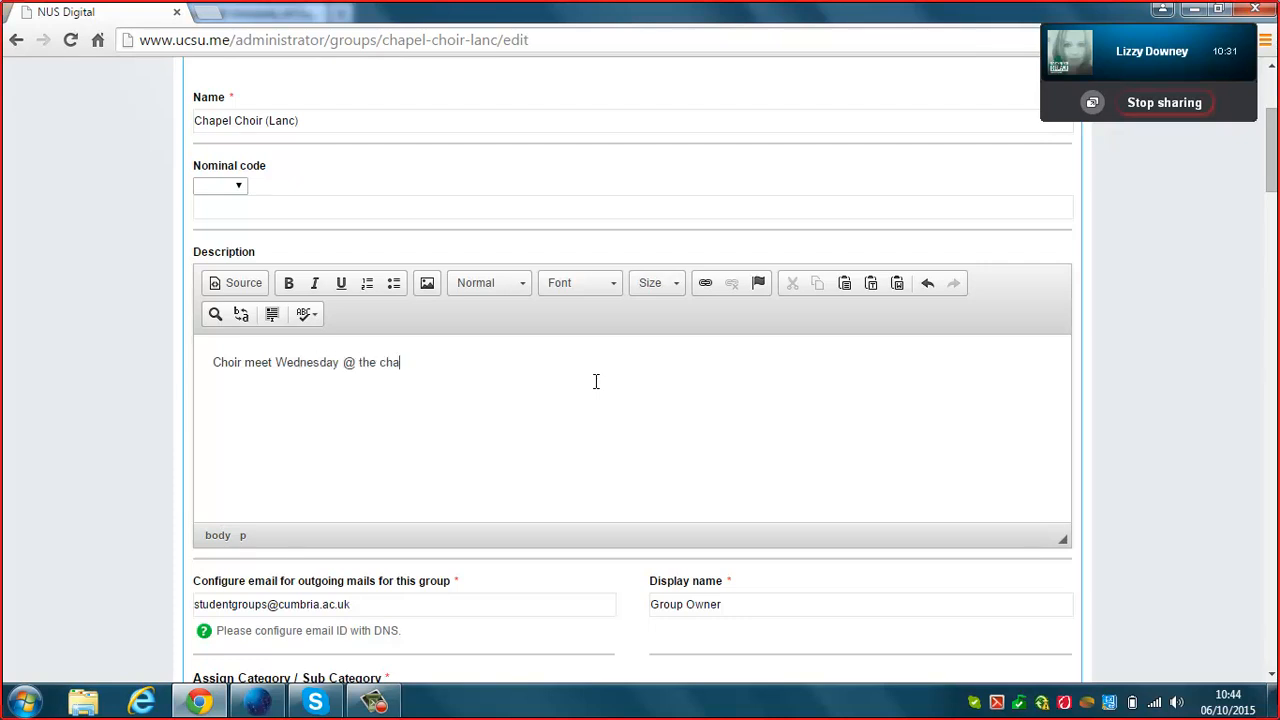
pyautogui.write('pel @ 6:30pm')
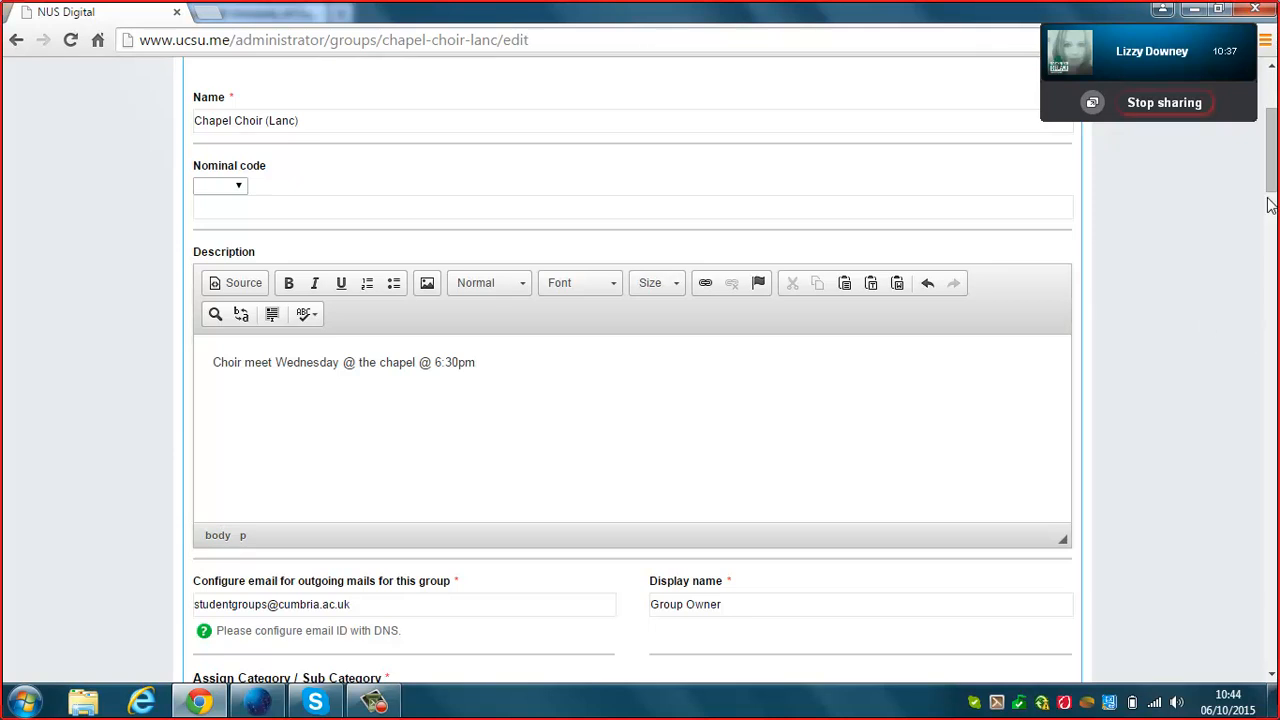
pyautogui.moveTo(1272, 186); pyautogui.dragTo(1272, 229)
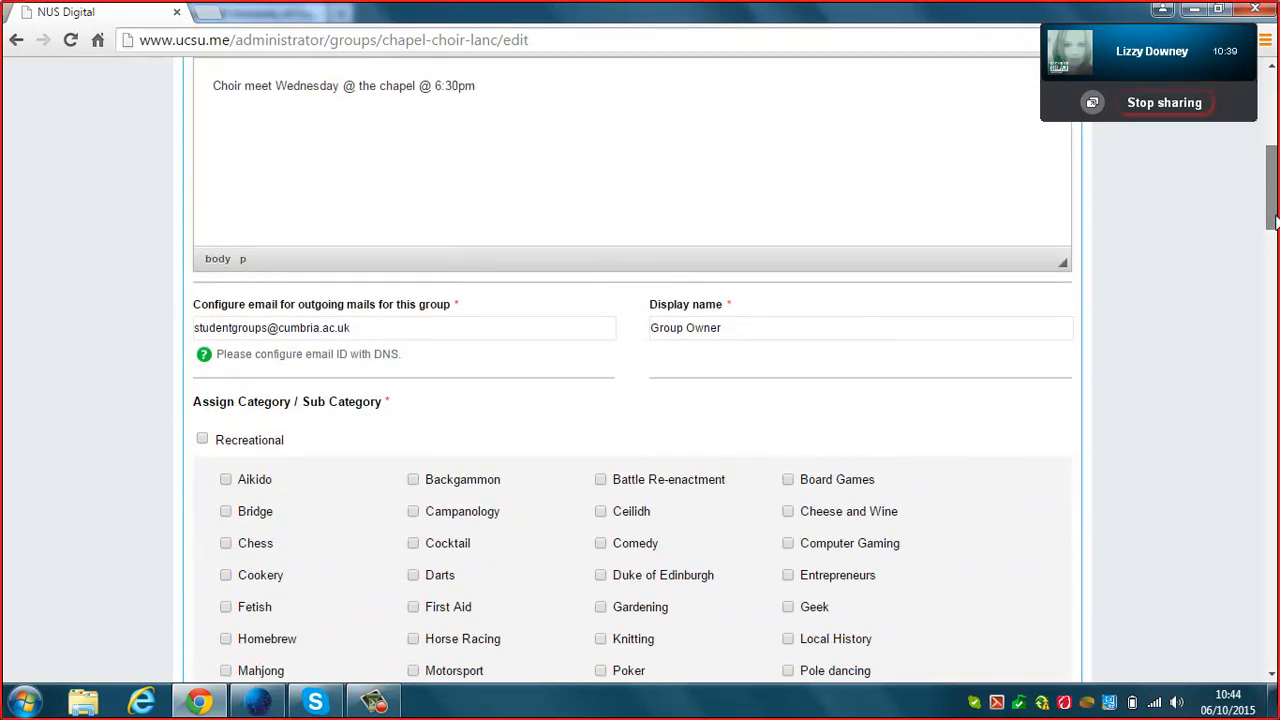
pyautogui.click(376, 330)
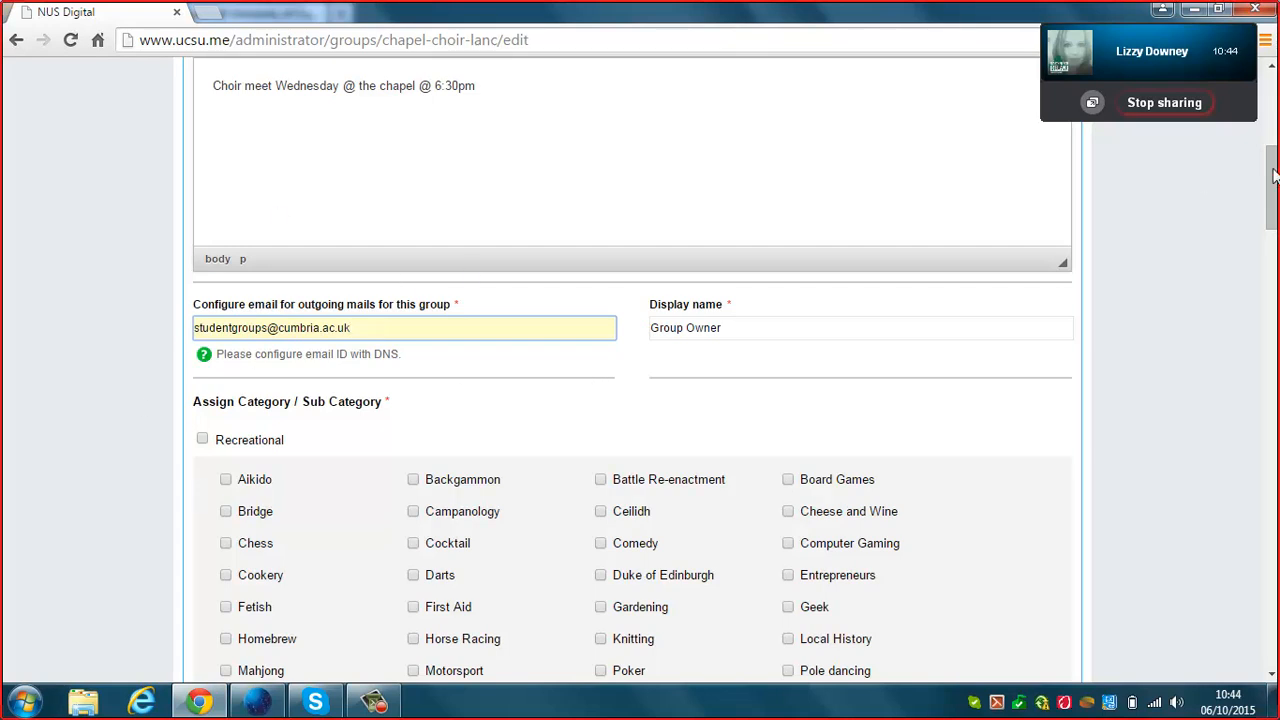
pyautogui.moveTo(1275, 182); pyautogui.dragTo(1275, 225)
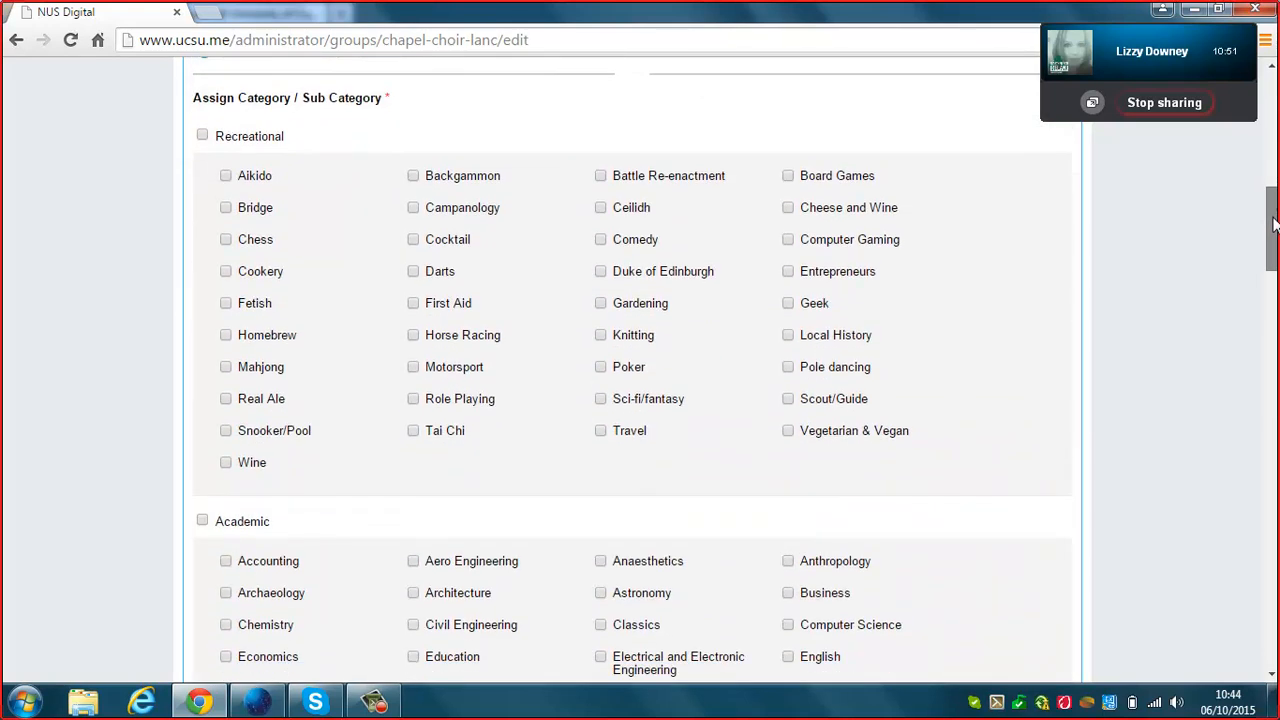
pyautogui.moveTo(1273, 224); pyautogui.dragTo(1273, 231)
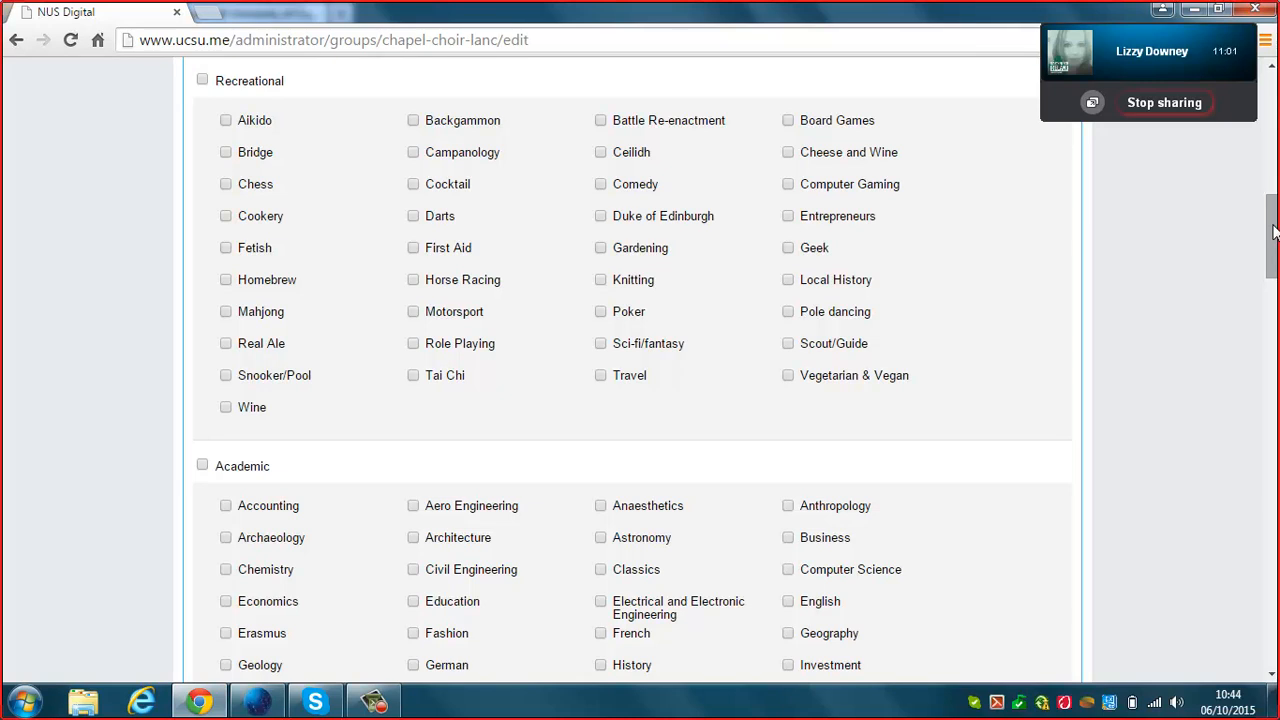
pyautogui.moveTo(1274, 230); pyautogui.dragTo(1274, 367)
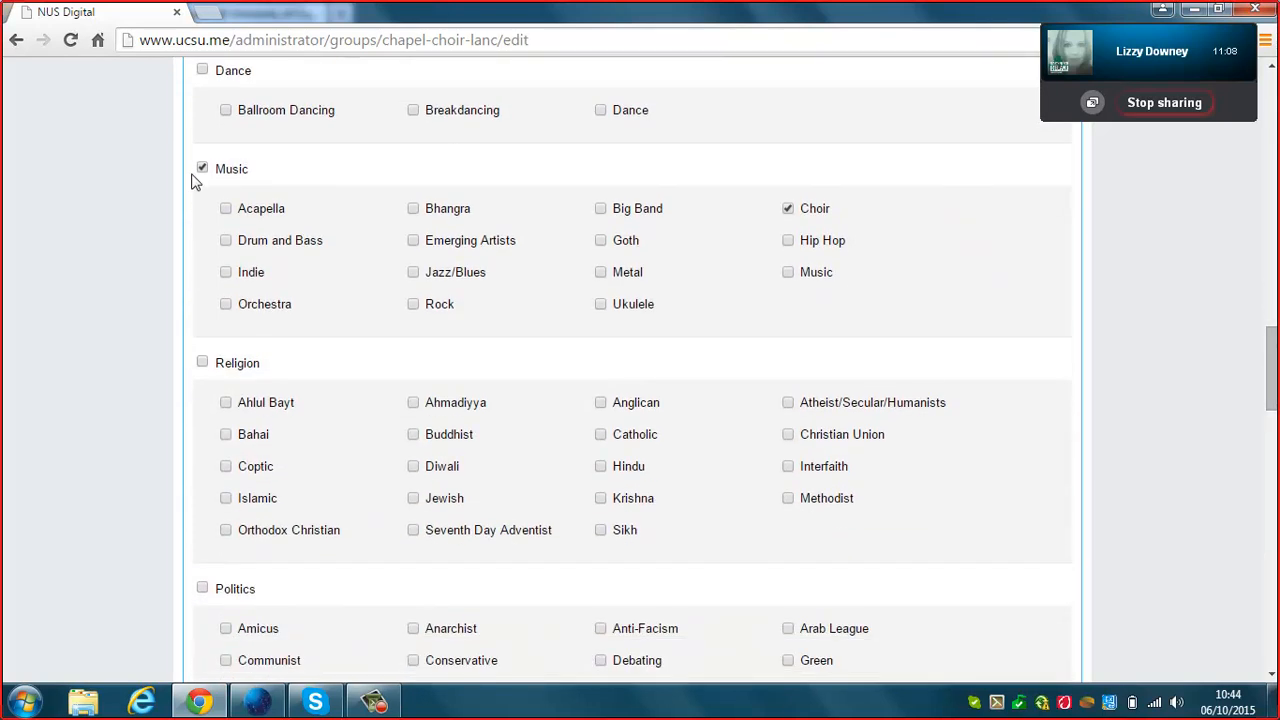
pyautogui.moveTo(1273, 370); pyautogui.dragTo(1274, 543)
pyautogui.click(589, 204)
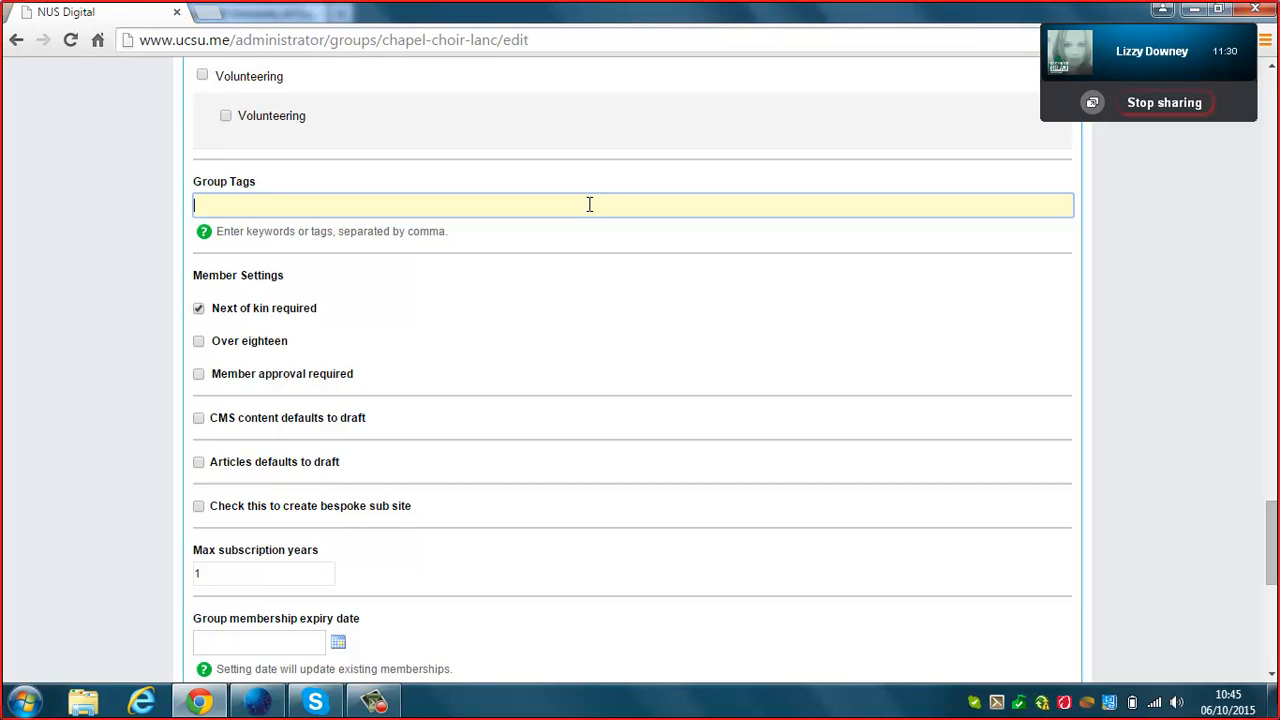
# Require Chapel Choir members to be over eighteen.
pyautogui.moveTo(316, 314); pyautogui.dragTo(211, 323)
pyautogui.click(423, 349)
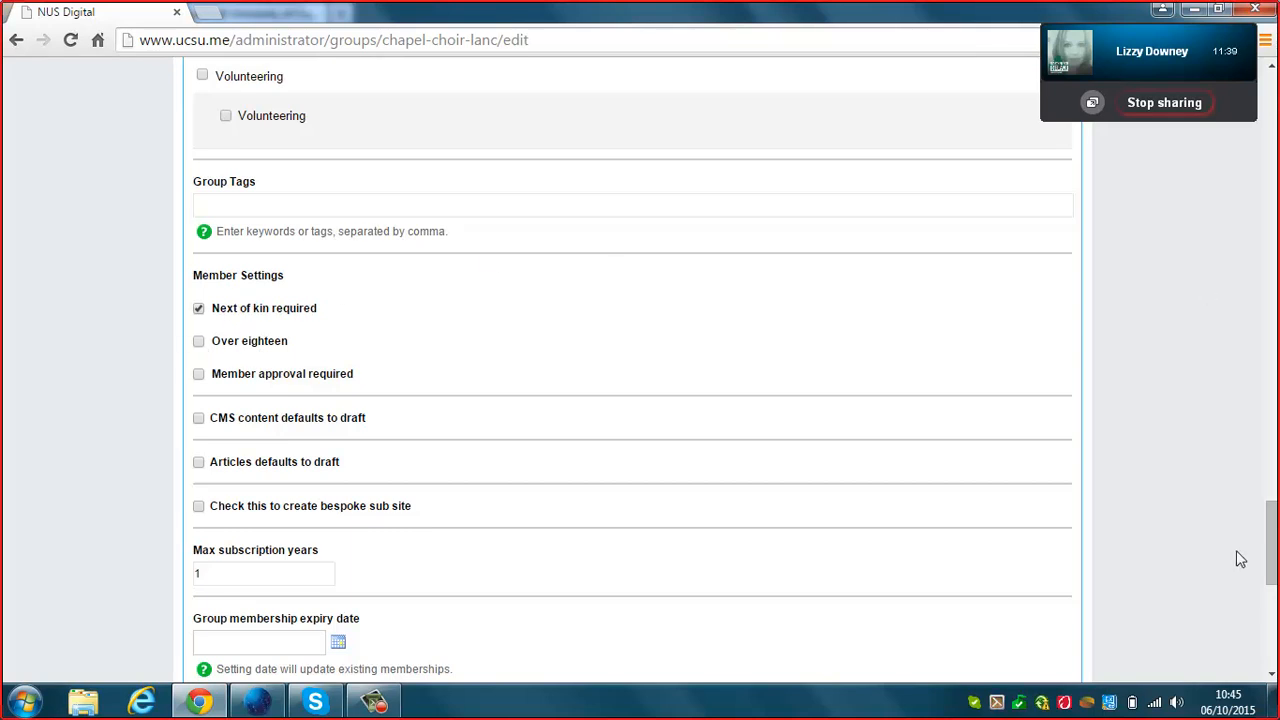
pyautogui.moveTo(1274, 530); pyautogui.dragTo(1274, 542)
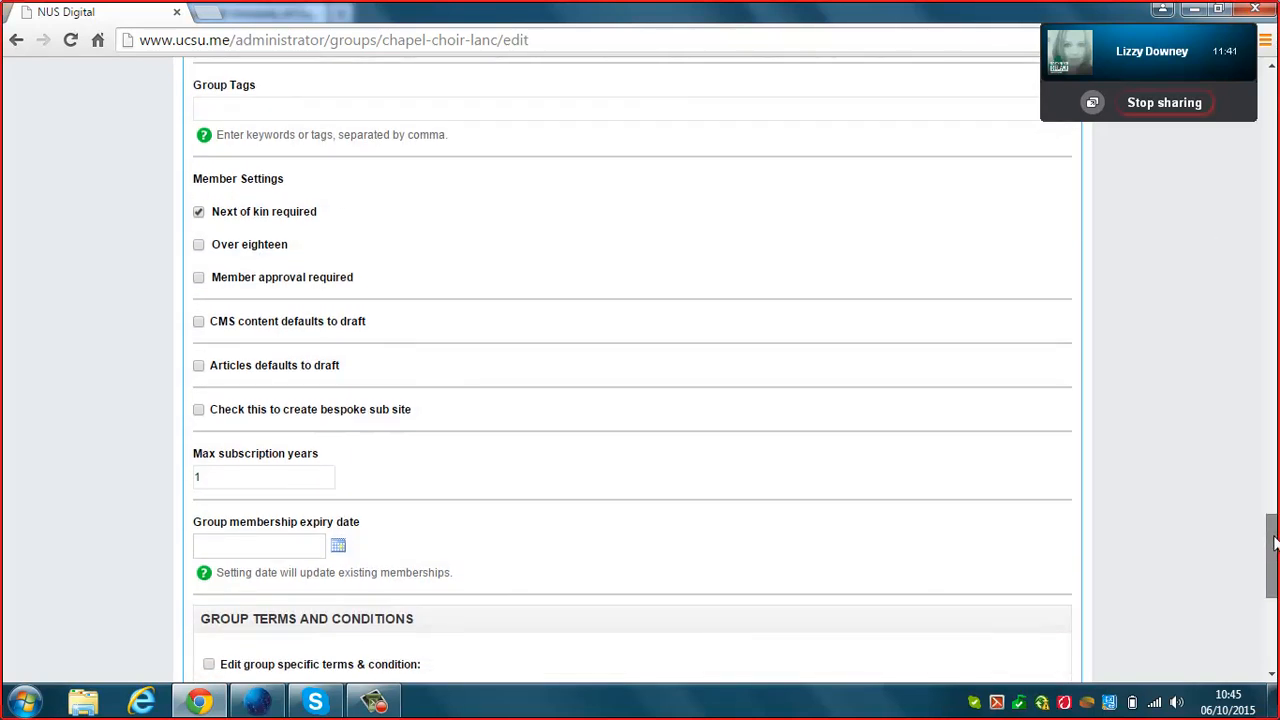
pyautogui.moveTo(1274, 542); pyautogui.dragTo(1275, 603)
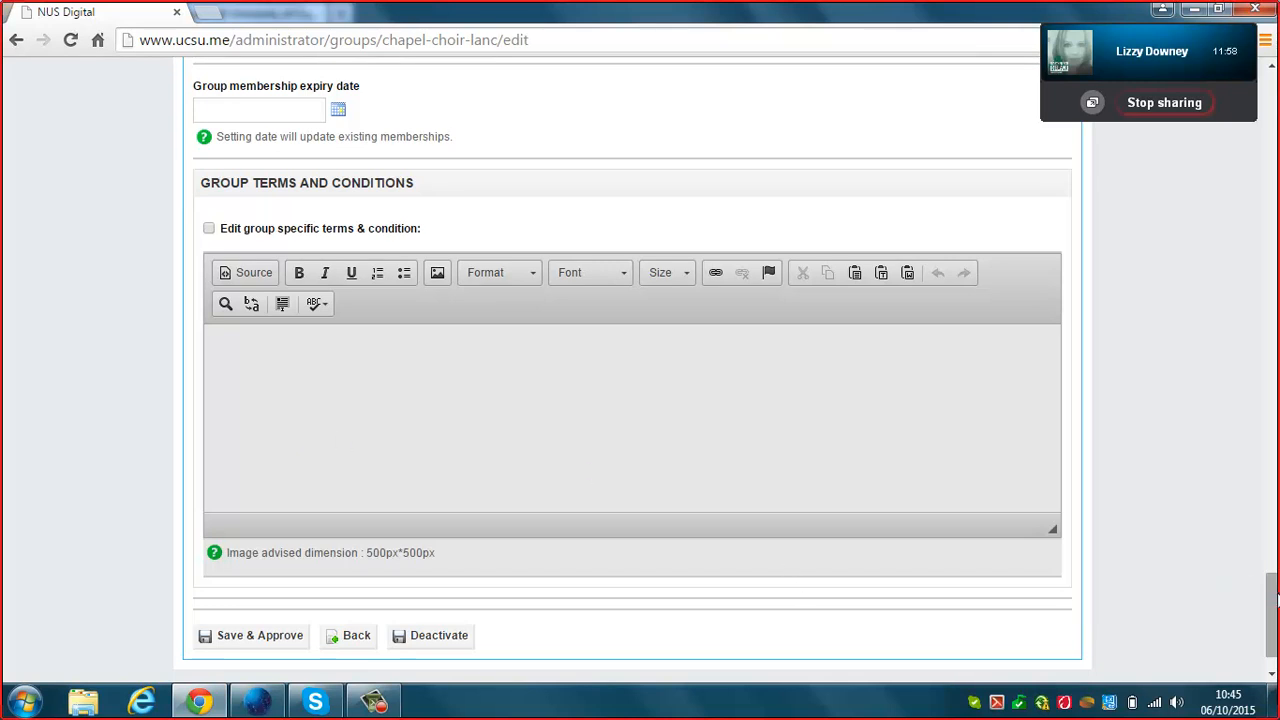
# Leave the group membership expiry date empty and Save & Approve the group settings.
pyautogui.scroll(3, 900, 600)
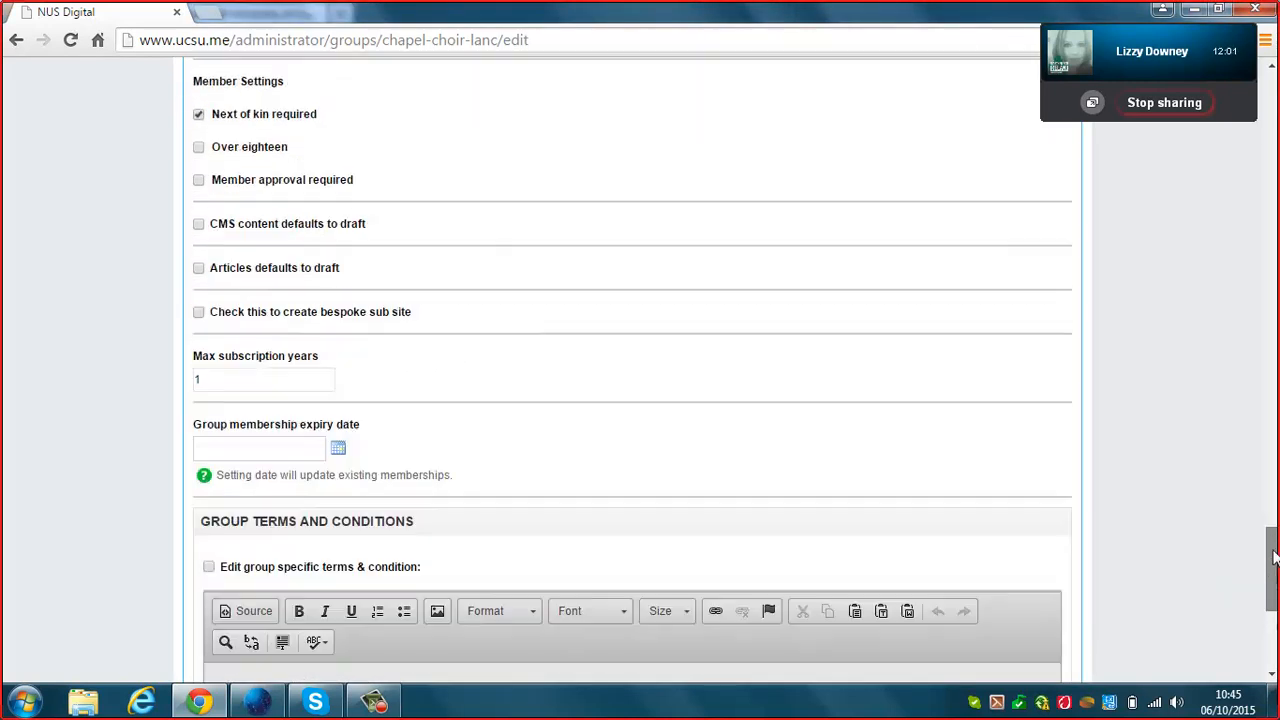
pyautogui.click(289, 460)
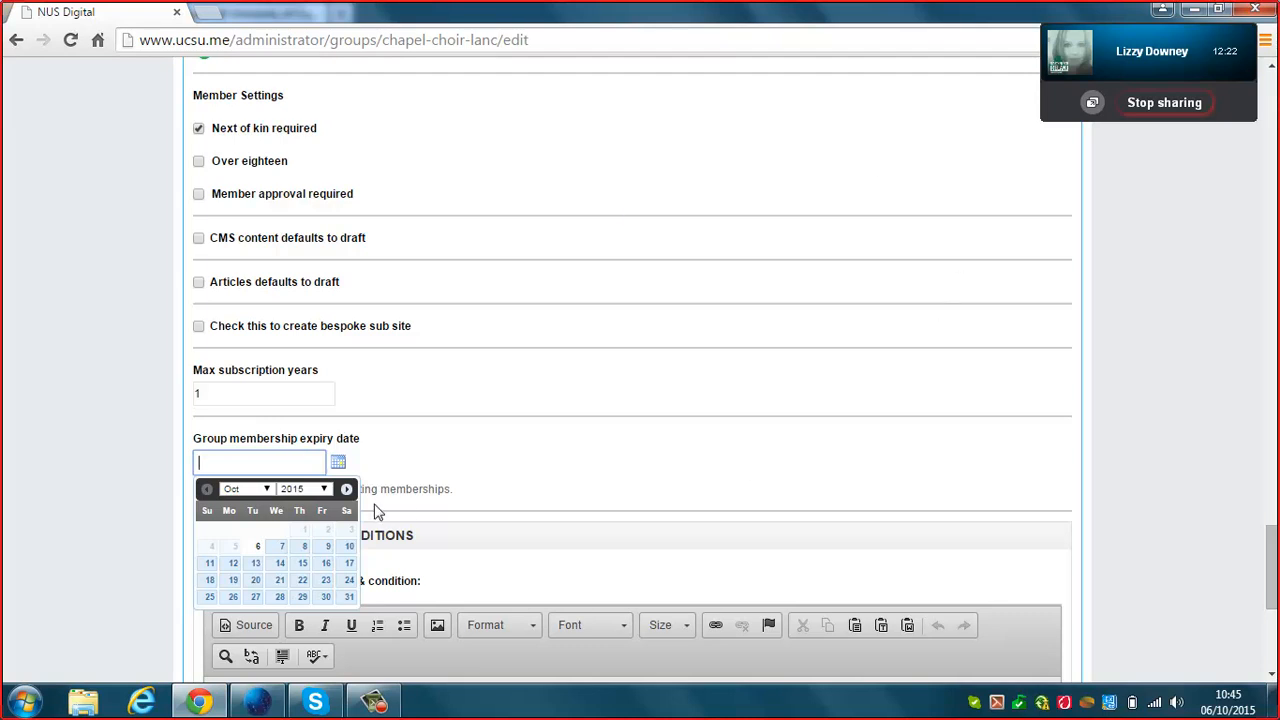
pyautogui.click(1103, 415)
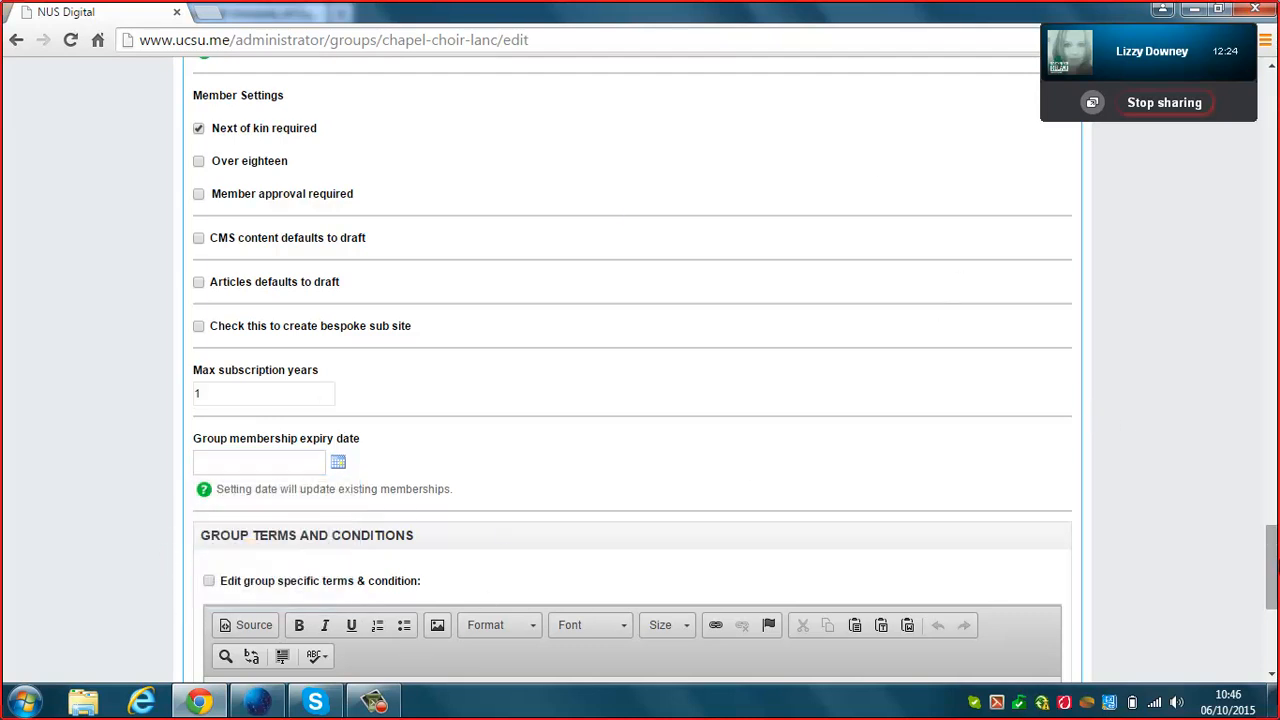
pyautogui.moveTo(1274, 565); pyautogui.dragTo(1265, 633)
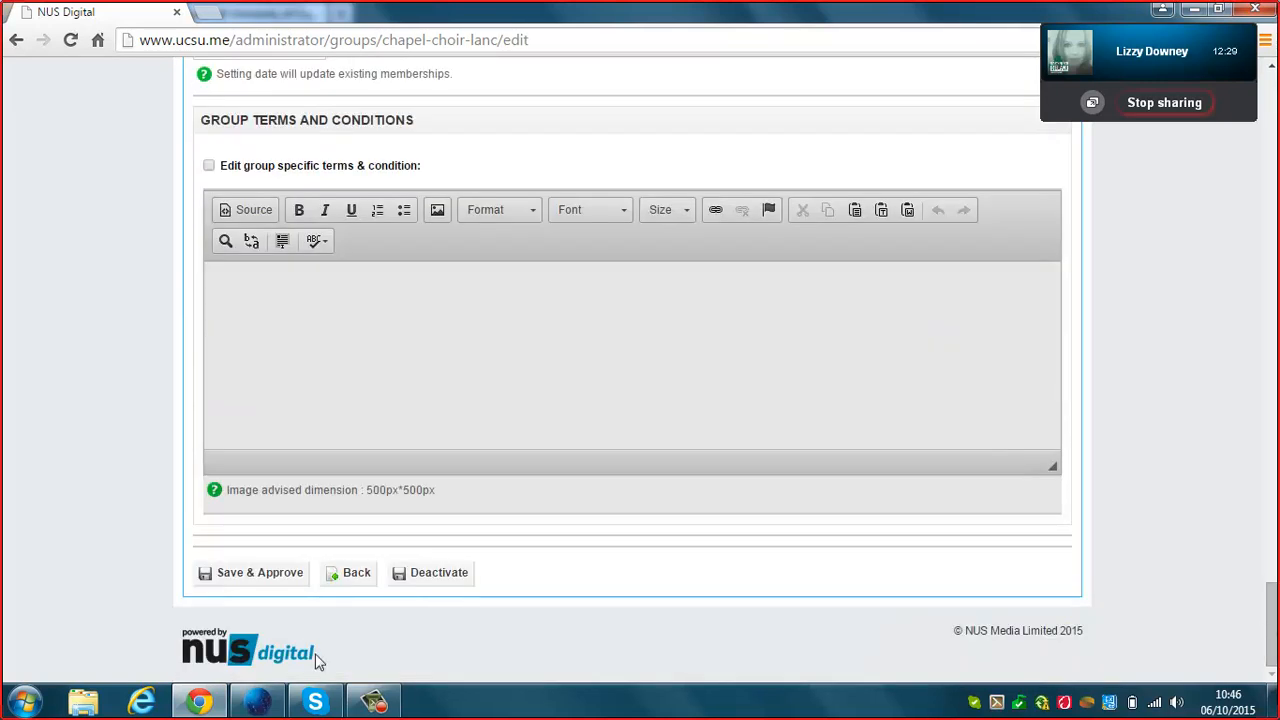
pyautogui.click(286, 586)
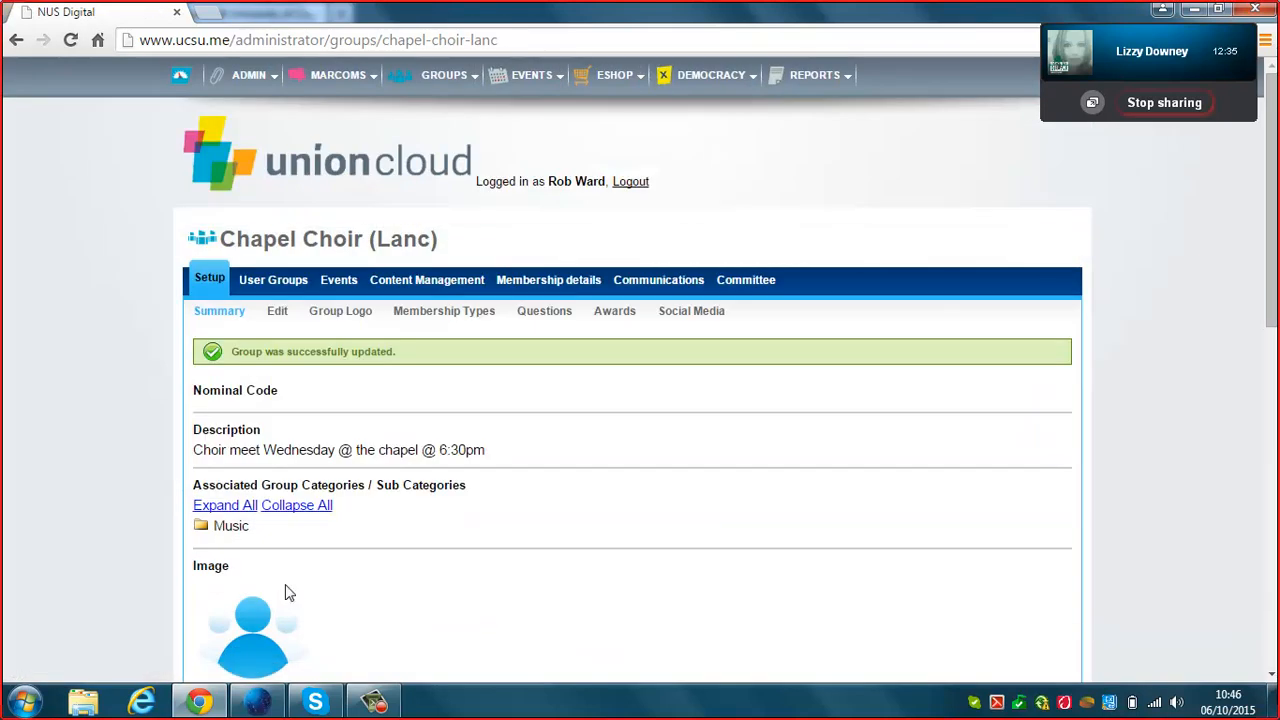
# Switch the group logo to the predefined Music image instead of Tea and update it.
pyautogui.click(342, 314)
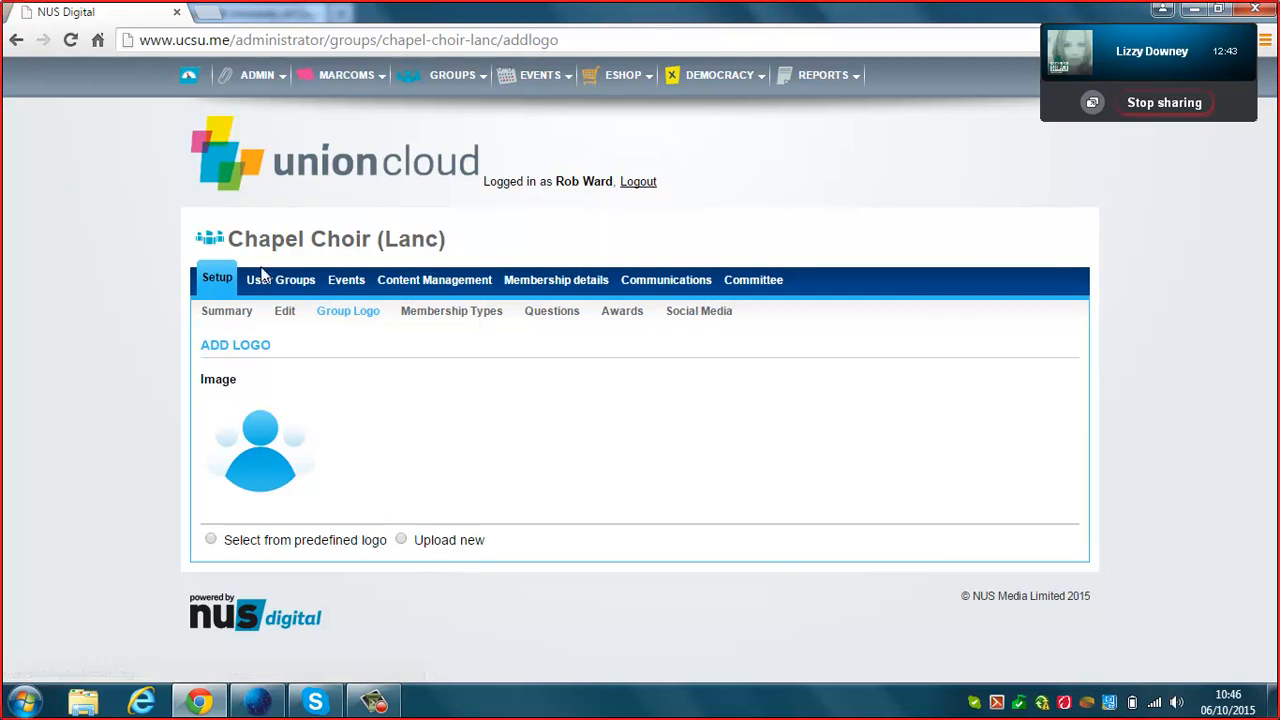
pyautogui.click(210, 540)
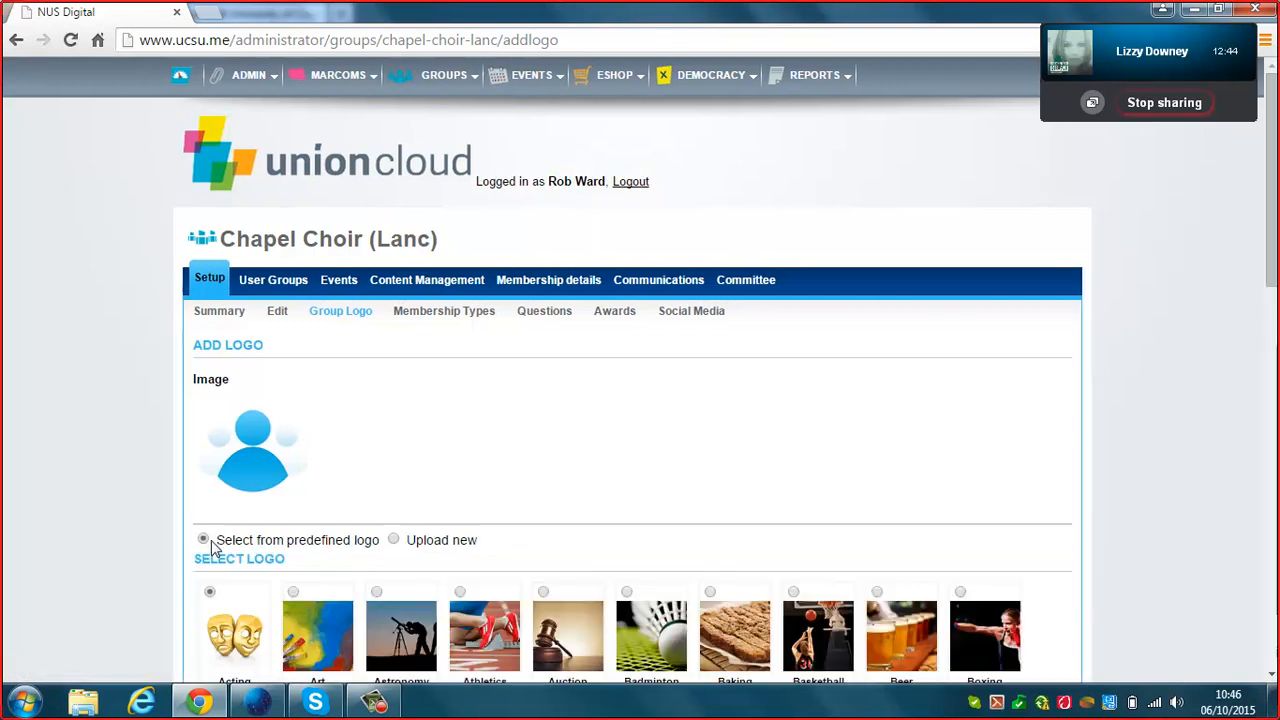
pyautogui.moveTo(1270, 244); pyautogui.dragTo(1266, 585)
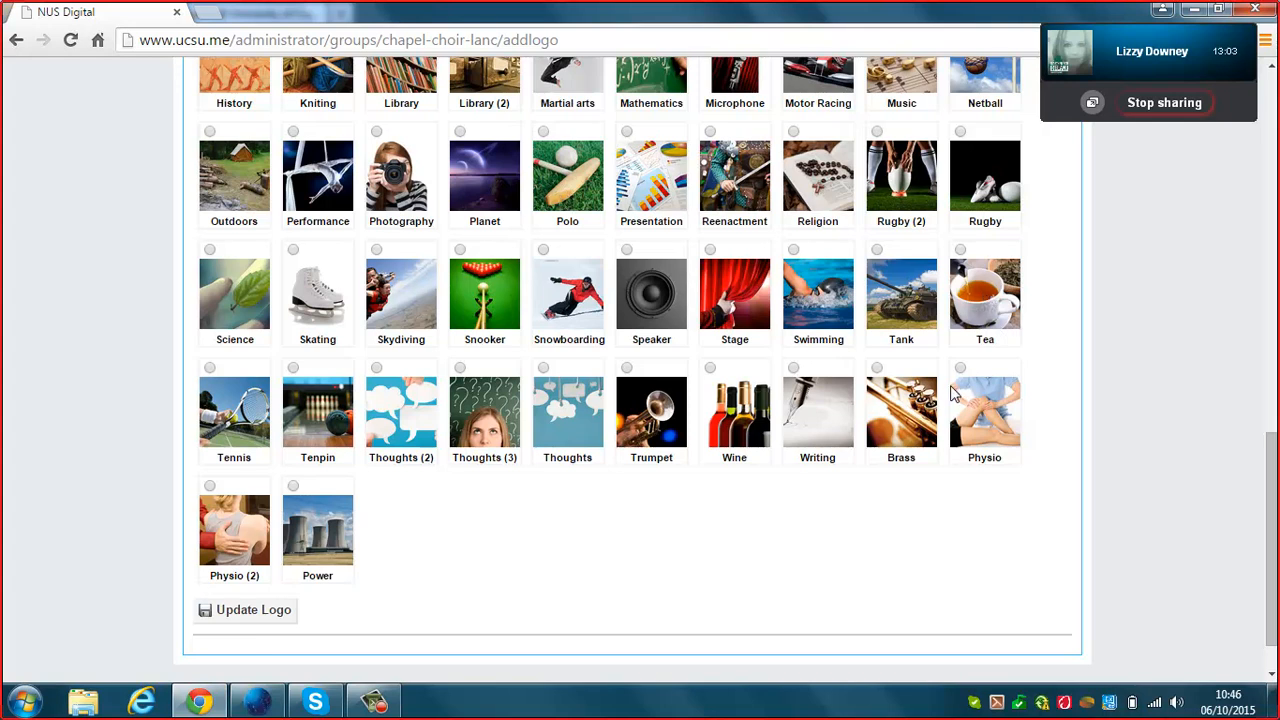
pyautogui.click(961, 249)
pyautogui.moveTo(1275, 470); pyautogui.dragTo(1277, 406)
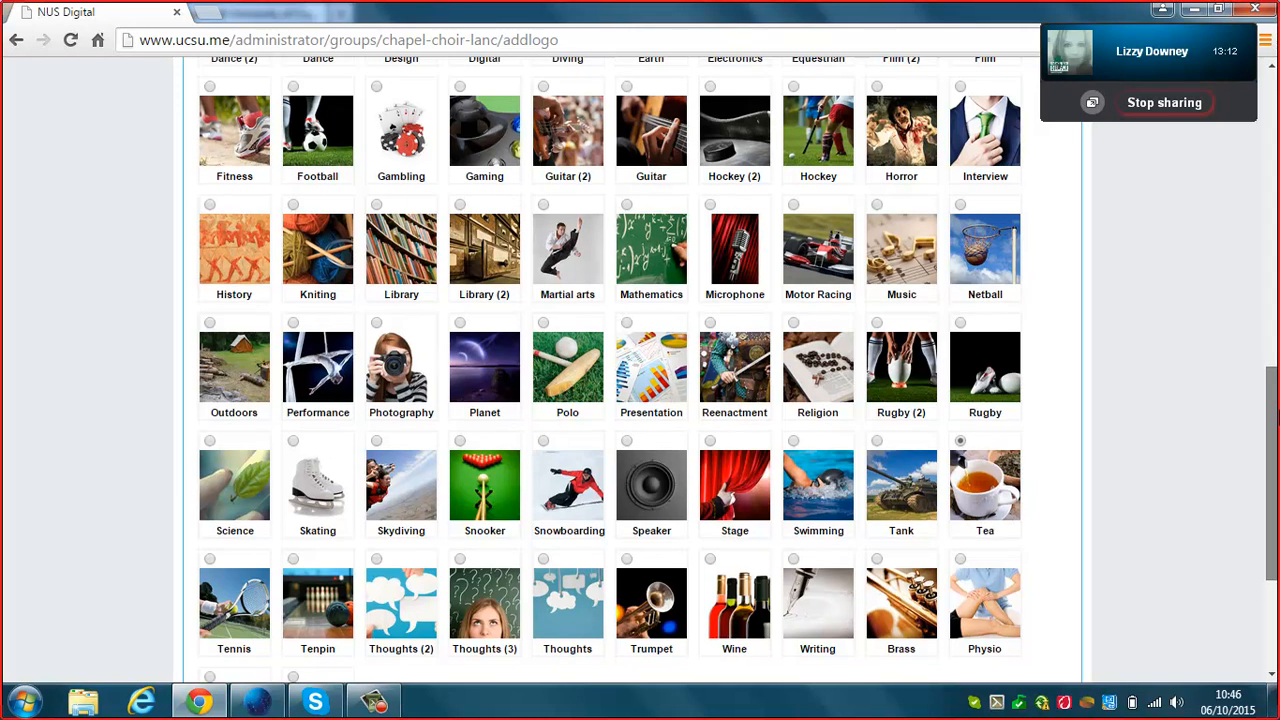
pyautogui.click(877, 205)
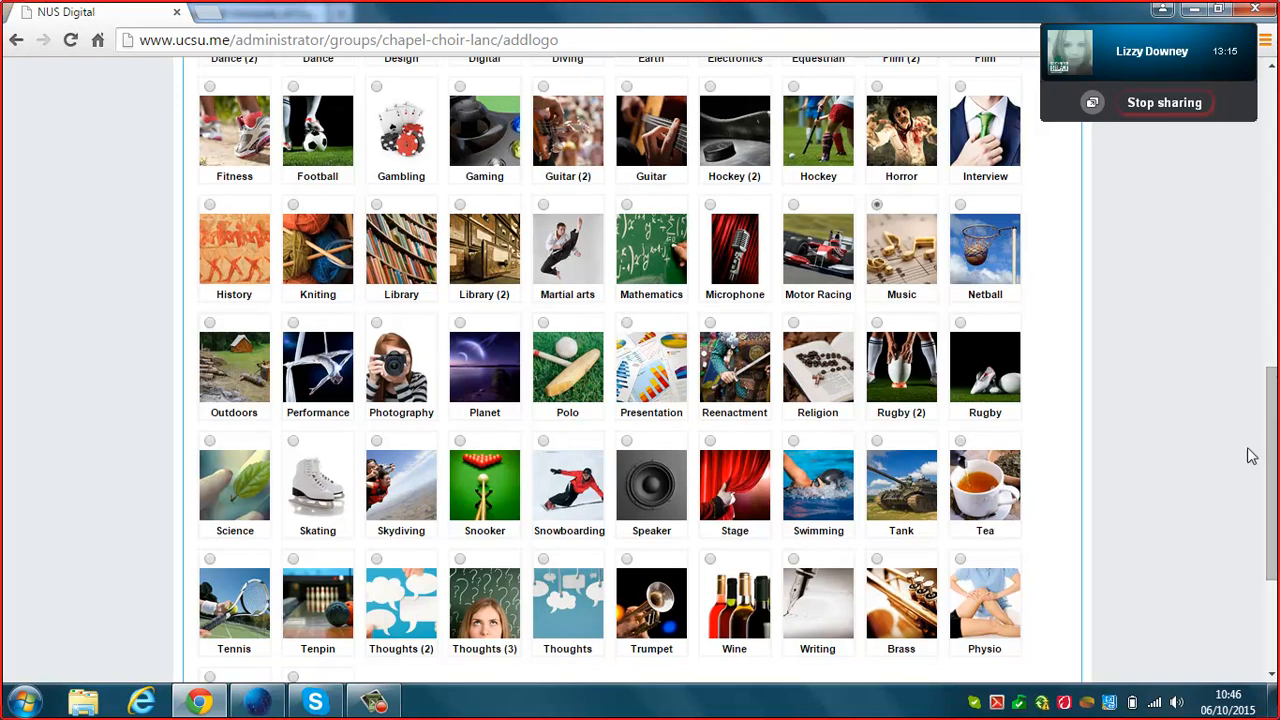
pyautogui.scroll(-3, 1270, 465)
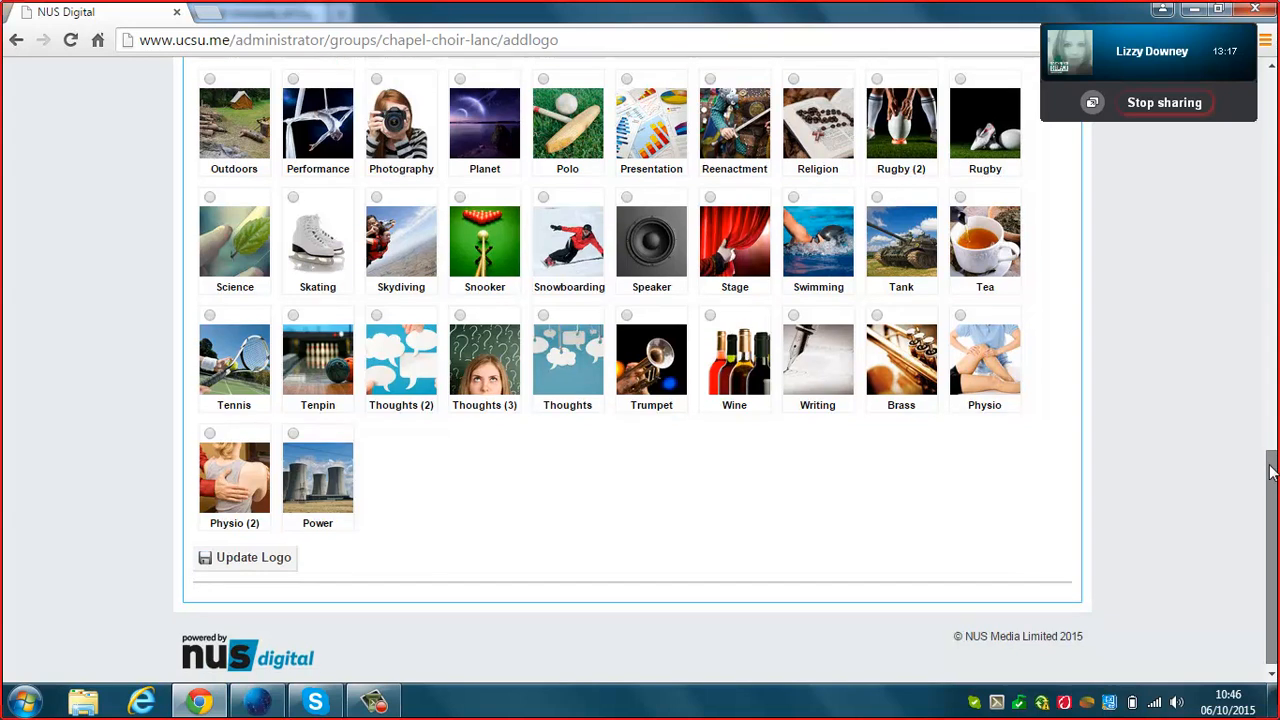
pyautogui.click(284, 556)
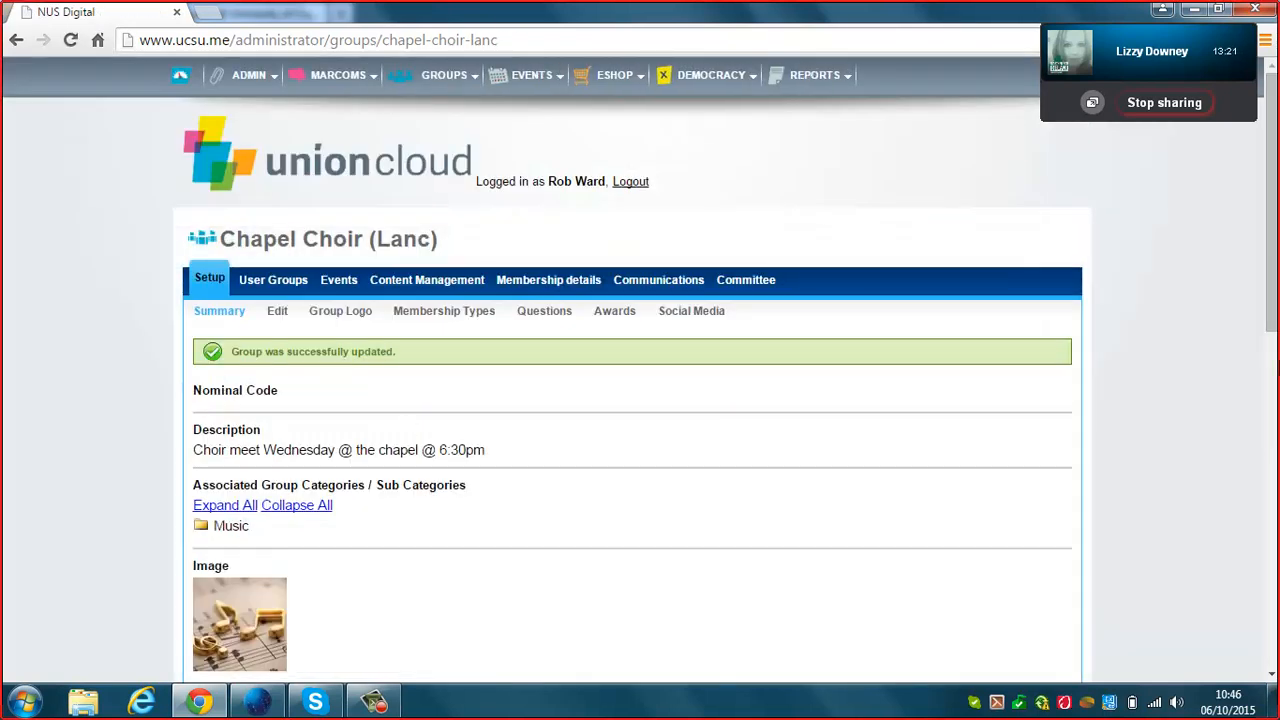
# Open Setup > Membership Types, showing the Choir Member type at £2.00 plus £1.00 fee.
pyautogui.click(470, 324)
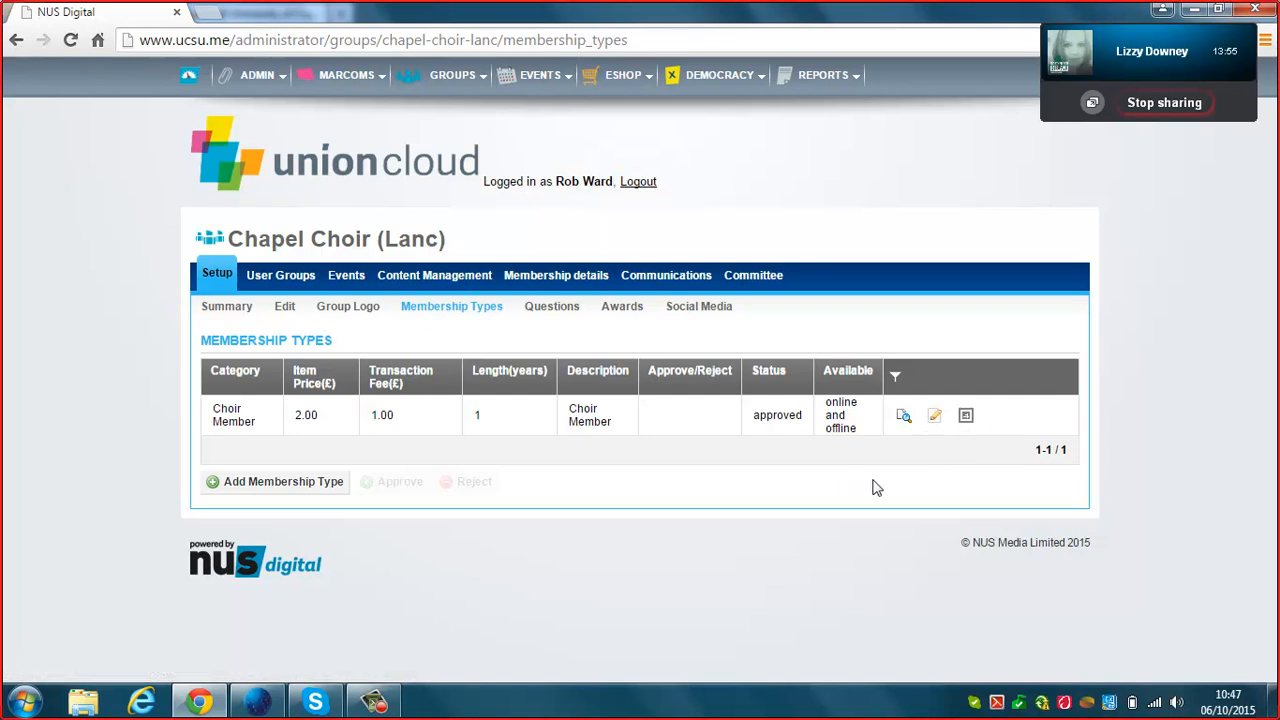
# Open the Choir Member membership type for editing and review its fields.
pyautogui.click(935, 418)
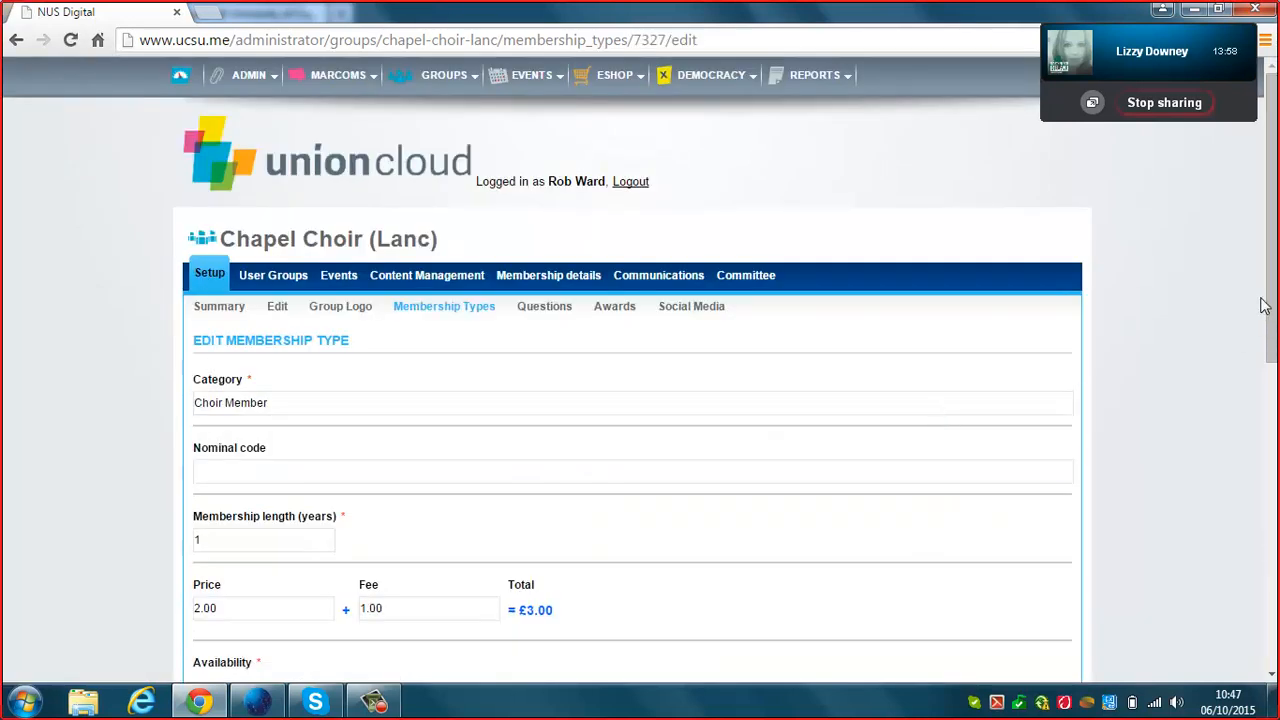
pyautogui.scroll(-2, 840, 222)
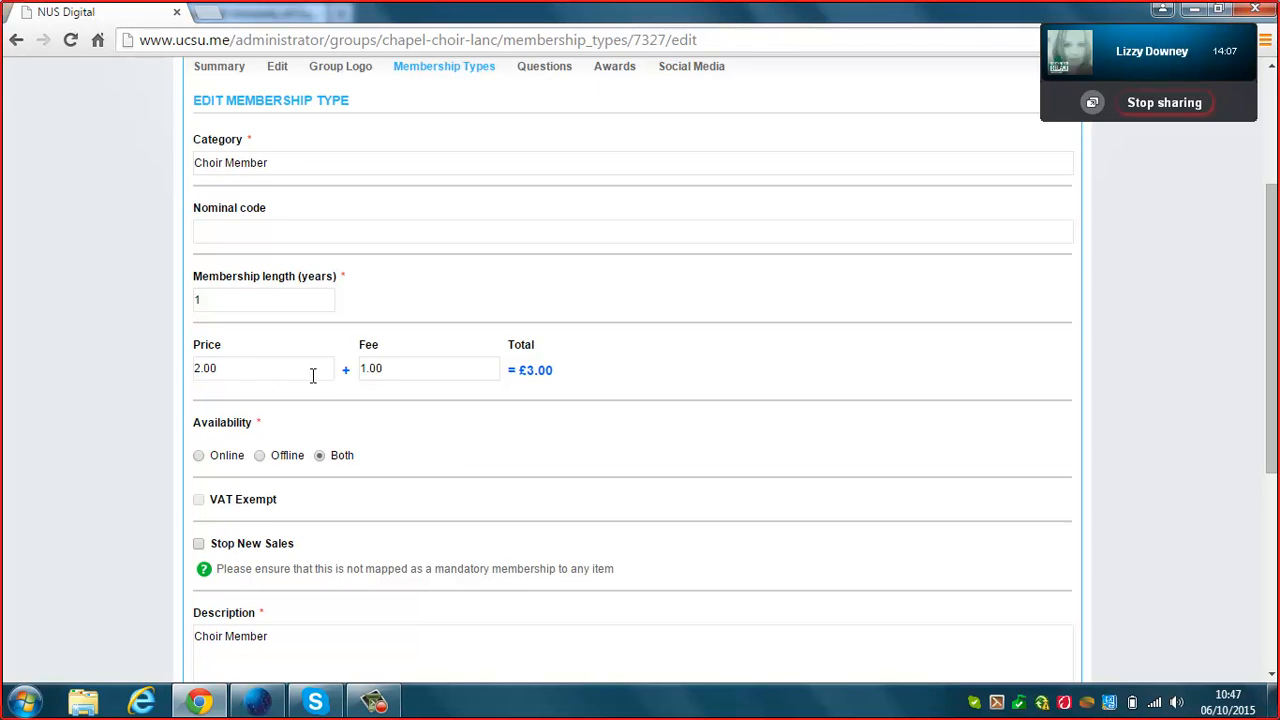
pyautogui.moveTo(231, 373); pyautogui.dragTo(172, 371)
pyautogui.click(682, 319)
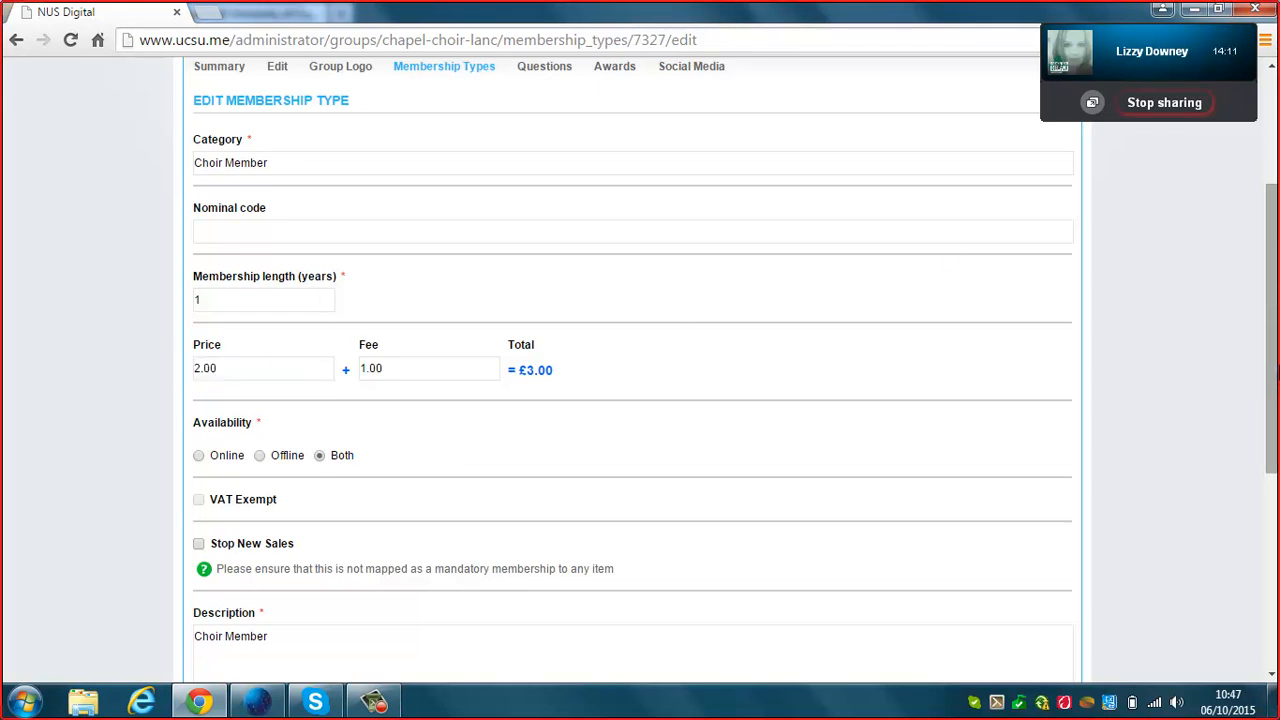
pyautogui.moveTo(1272, 332); pyautogui.dragTo(1268, 381)
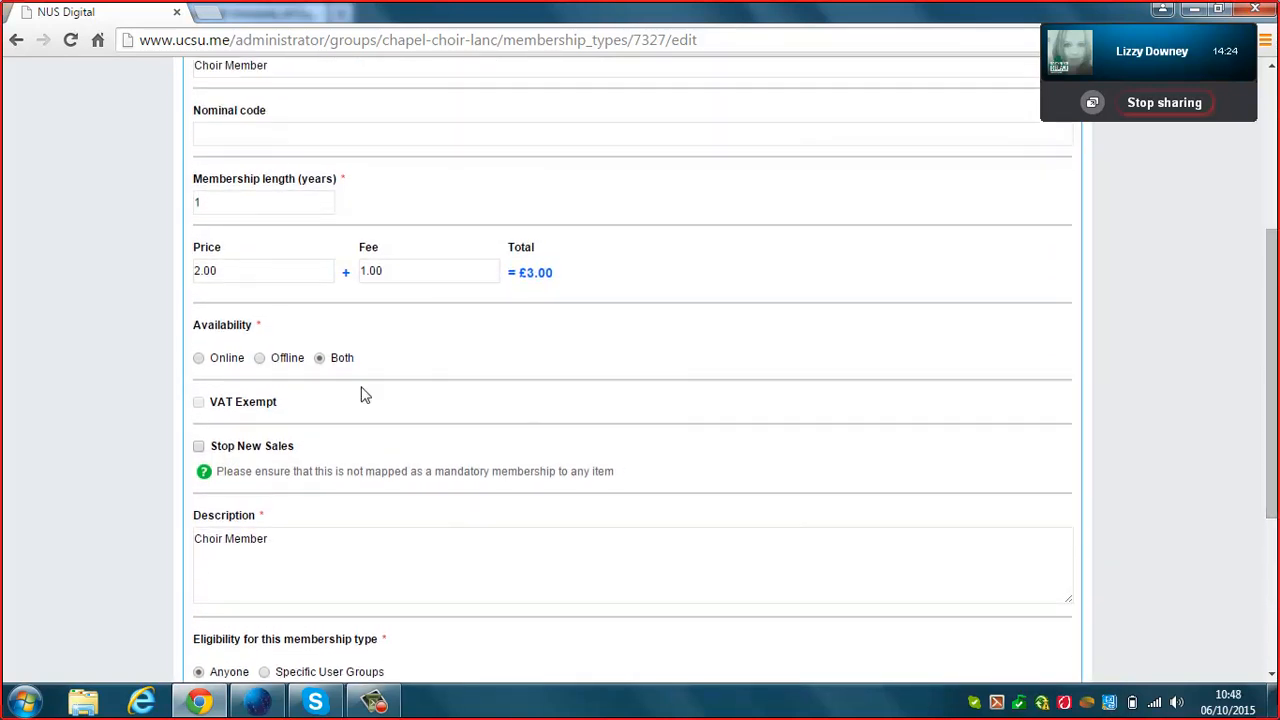
pyautogui.click(306, 200)
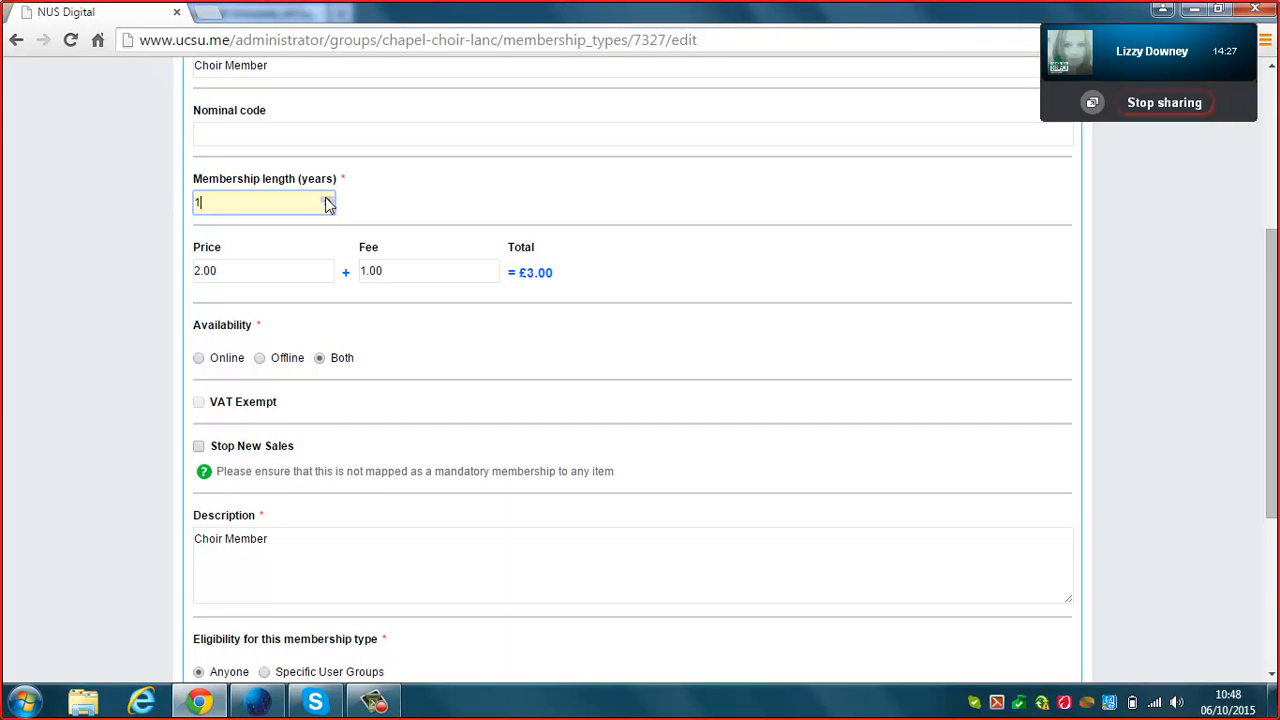
pyautogui.moveTo(1272, 357); pyautogui.dragTo(1275, 476)
# Set the membership expiry date to 01-09-2016 and save the membership type.
pyautogui.click(293, 473)
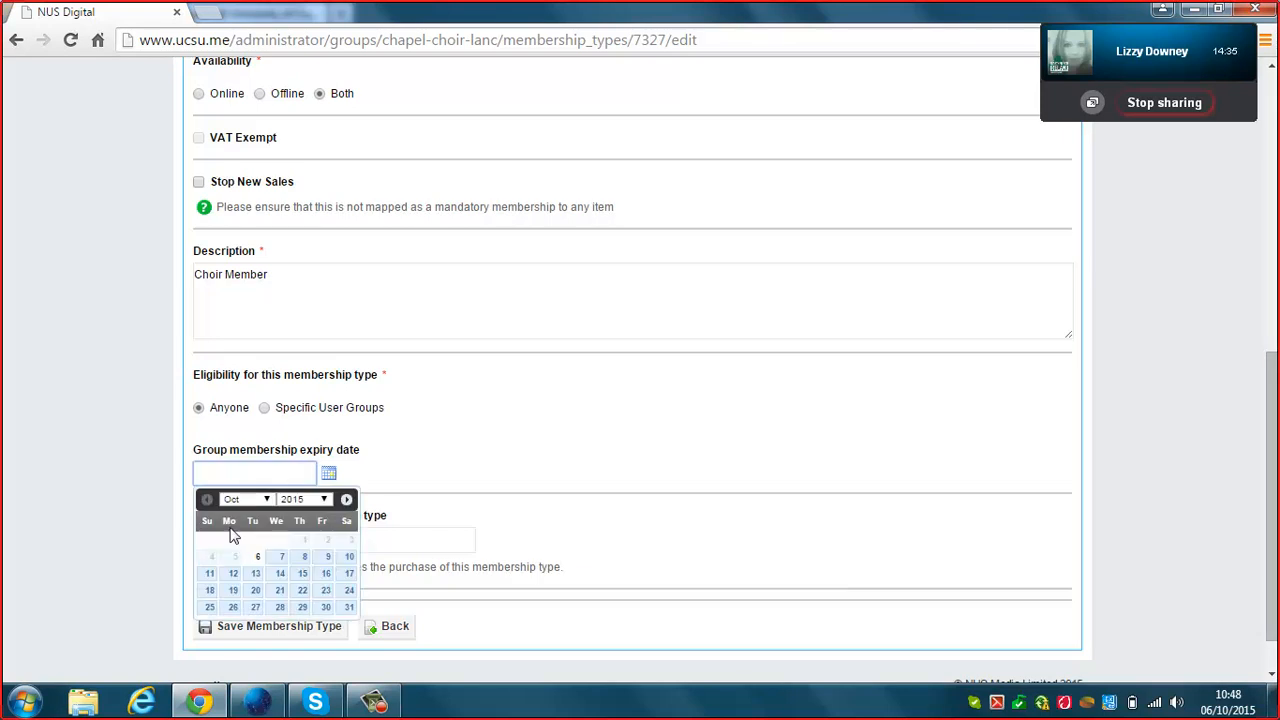
pyautogui.click(266, 500)
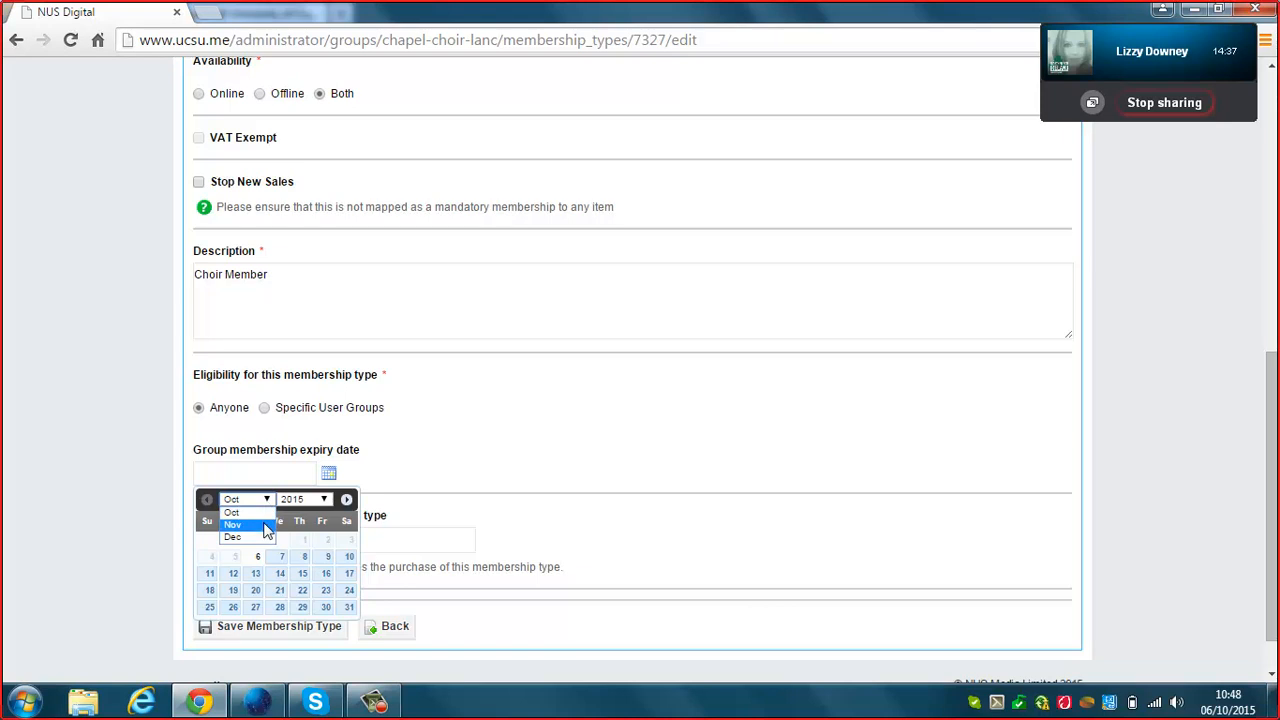
pyautogui.click(308, 498)
pyautogui.click(308, 498)
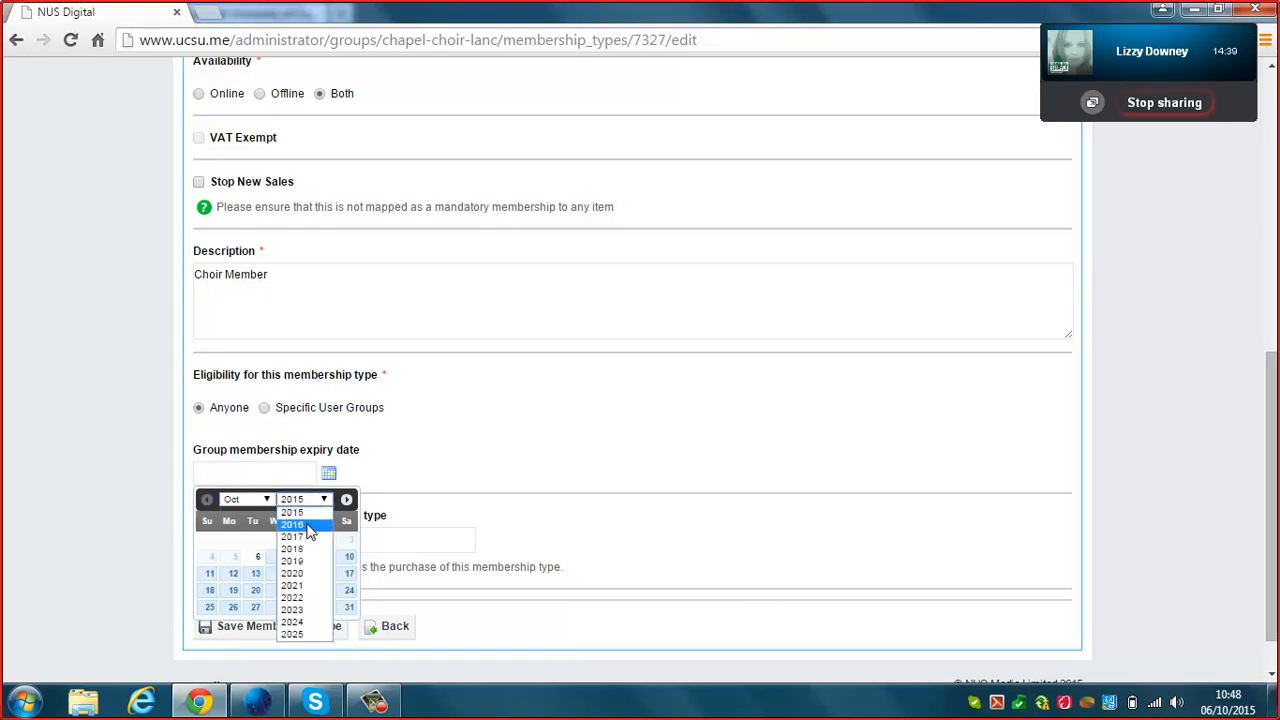
pyautogui.click(311, 528)
pyautogui.click(266, 500)
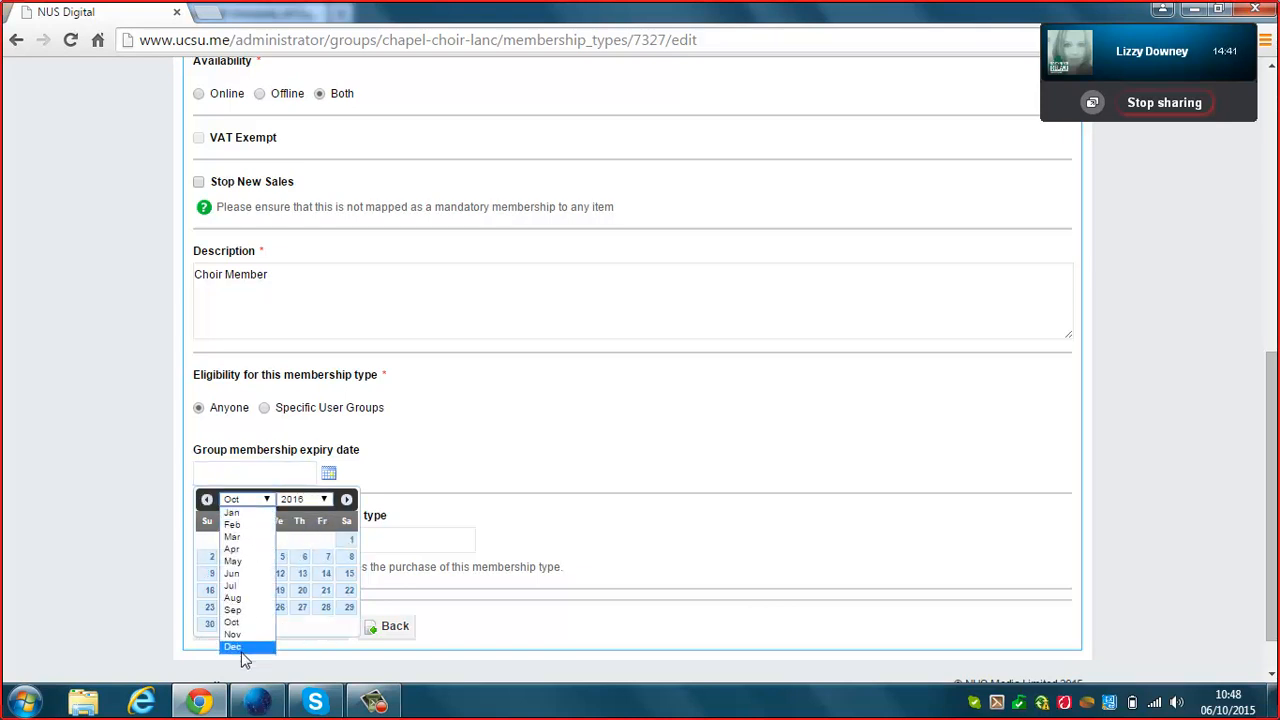
pyautogui.click(233, 610)
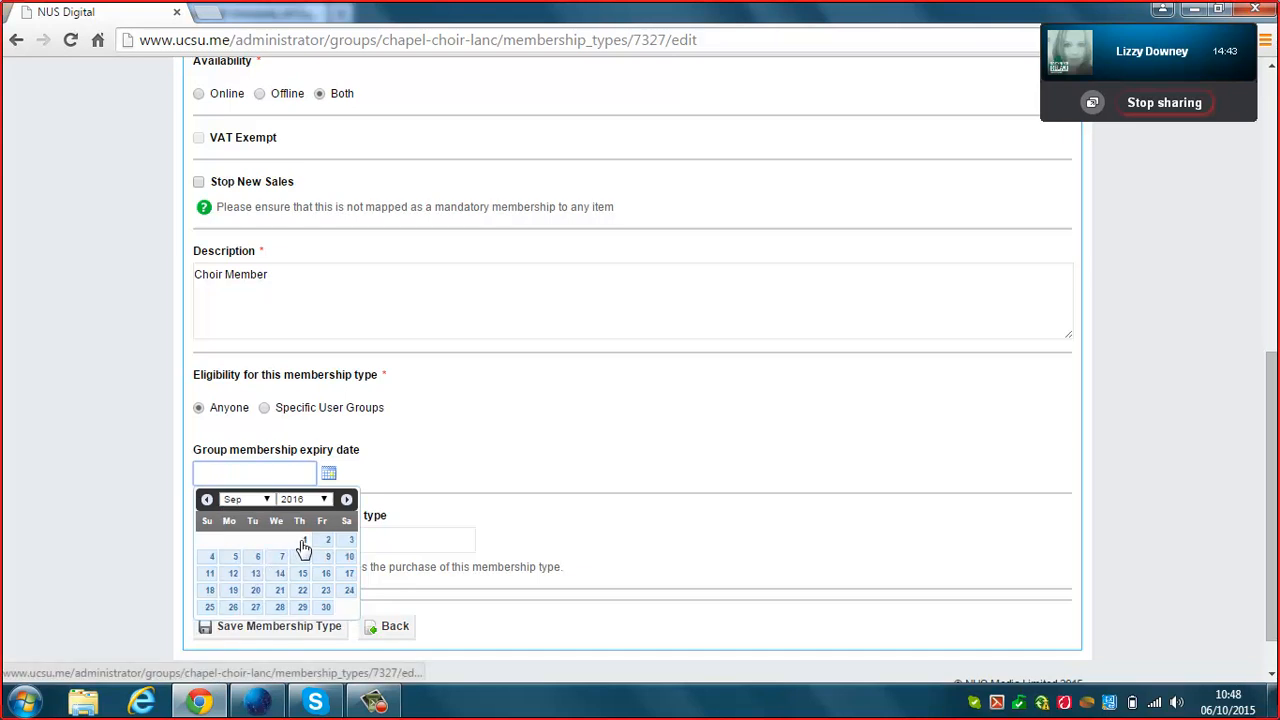
pyautogui.click(303, 540)
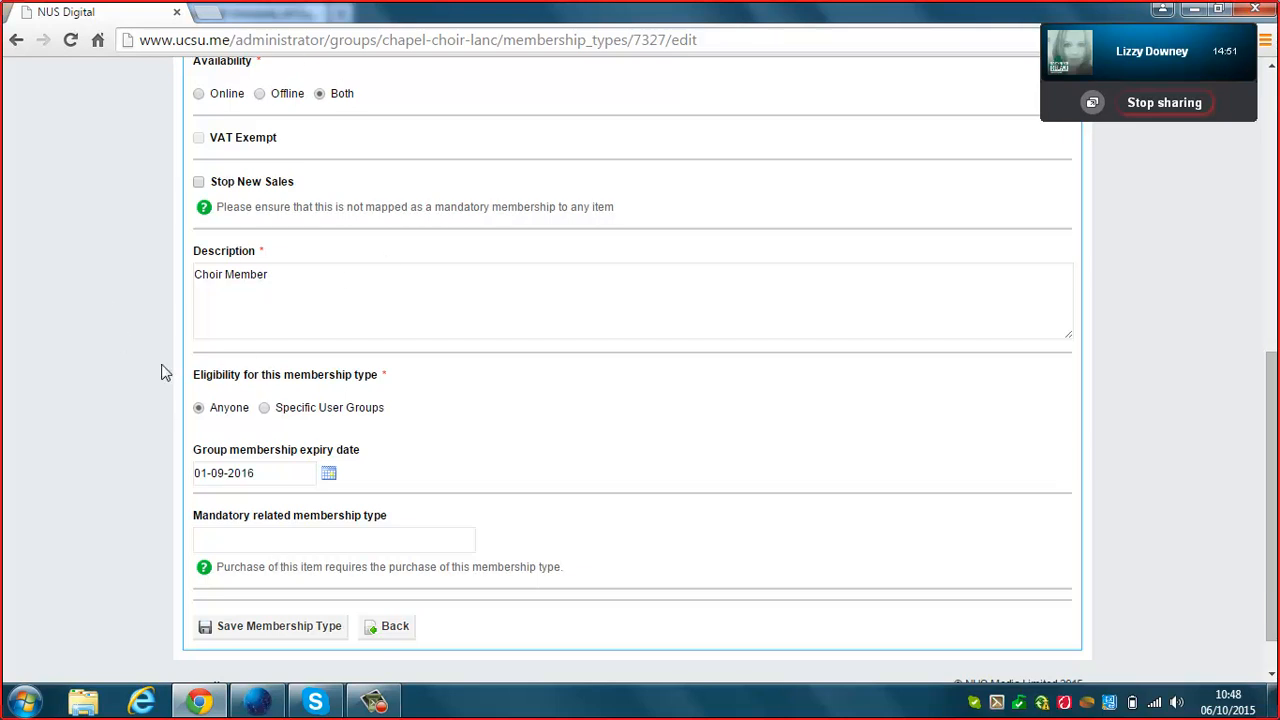
pyautogui.click(258, 630)
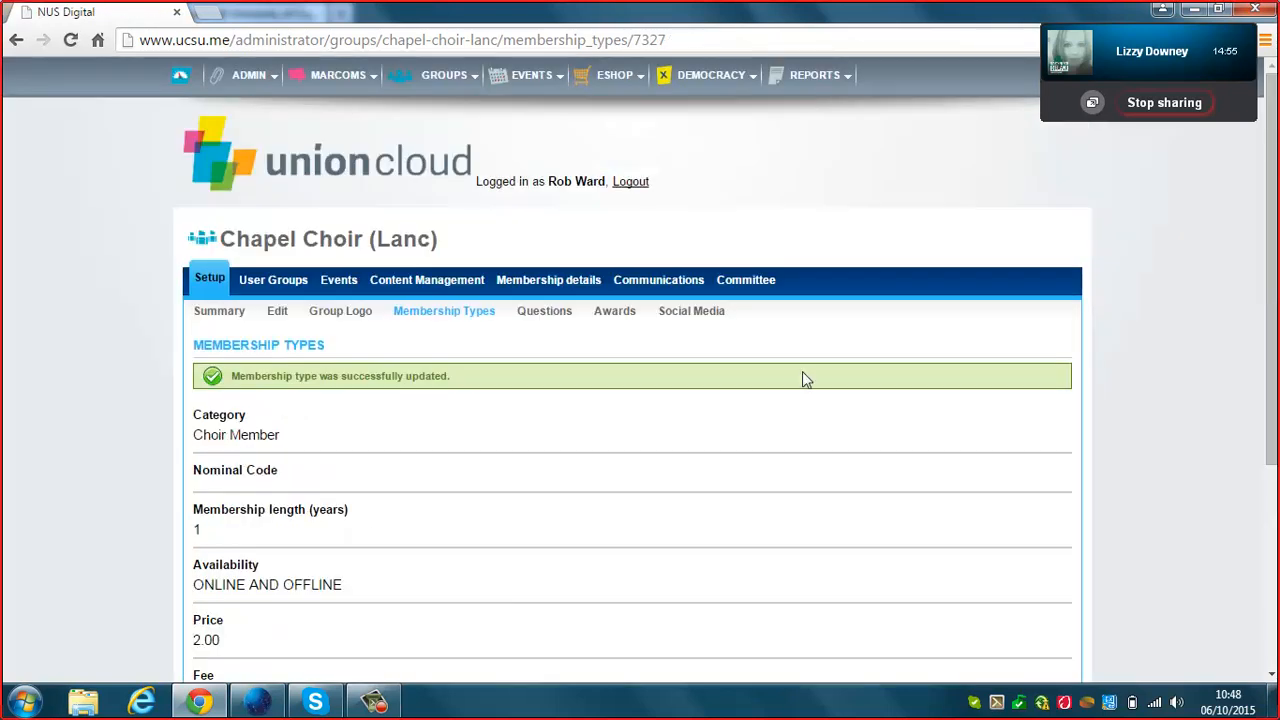
# Reopen the Choir Member type's edit form, review it, and leave without saving.
pyautogui.moveTo(1270, 168); pyautogui.dragTo(1264, 372)
pyautogui.click(205, 572)
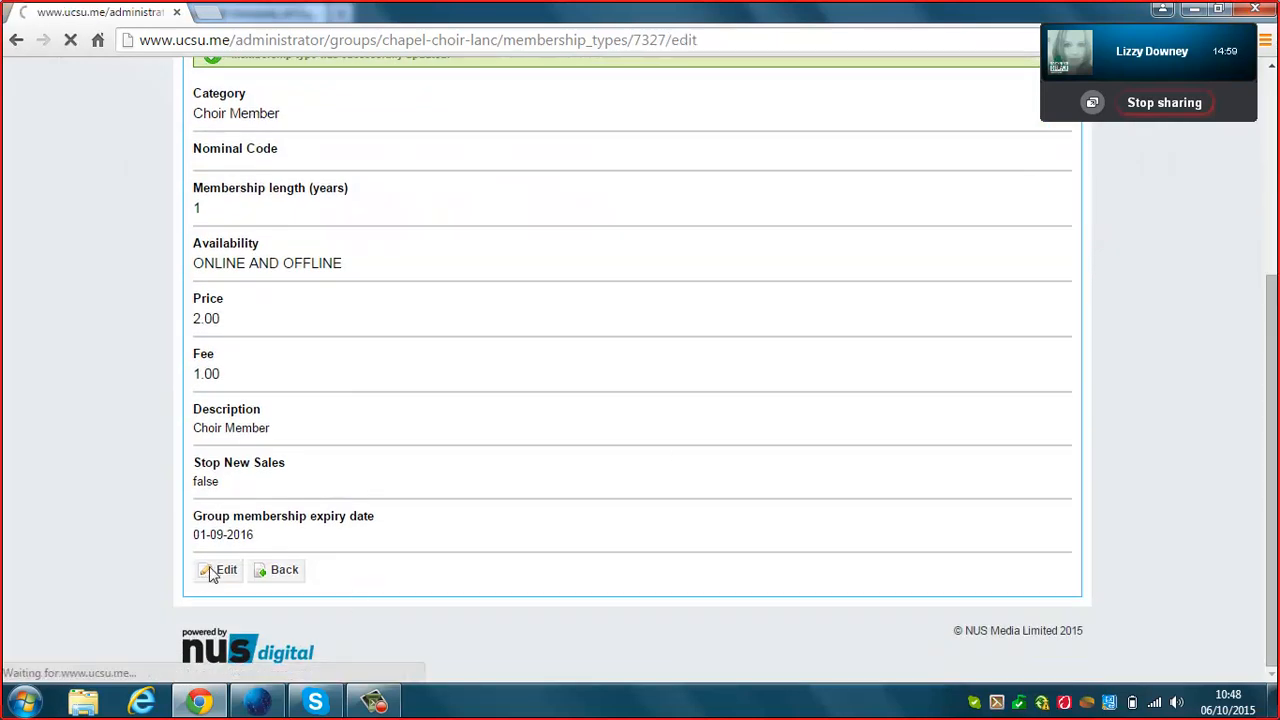
pyautogui.moveTo(1268, 162); pyautogui.dragTo(1268, 272)
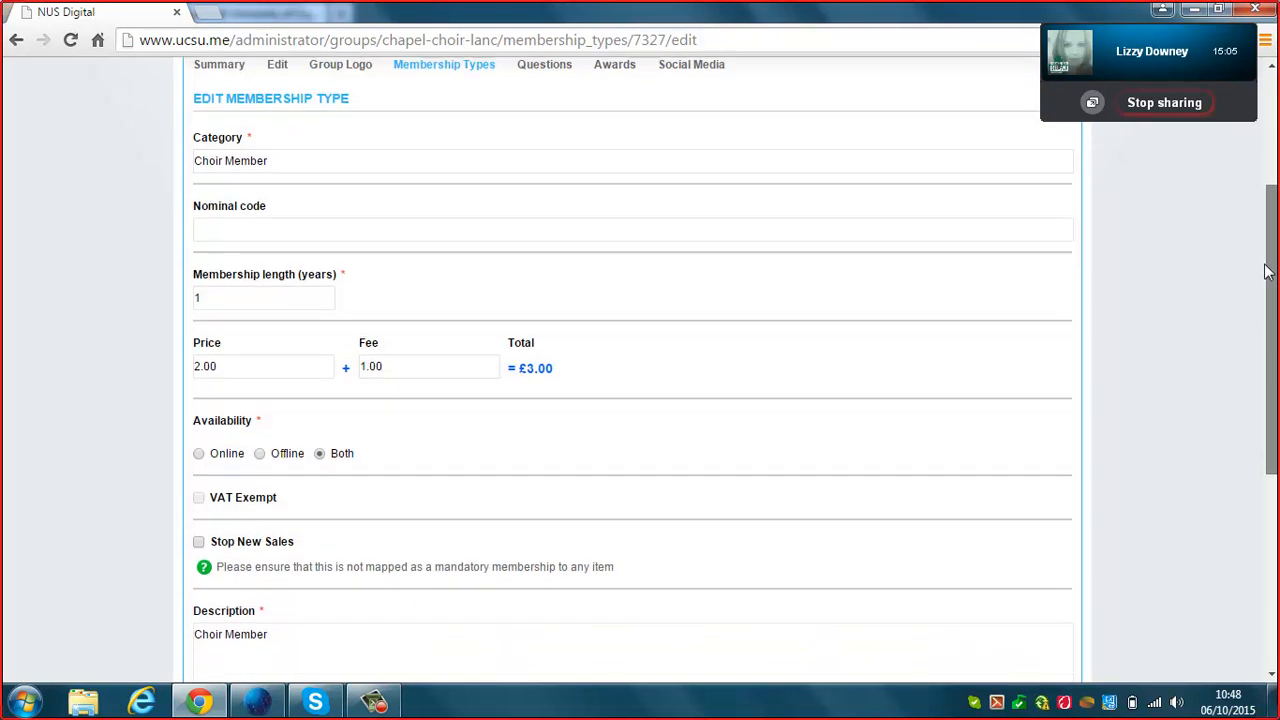
pyautogui.moveTo(1266, 272); pyautogui.dragTo(1266, 311)
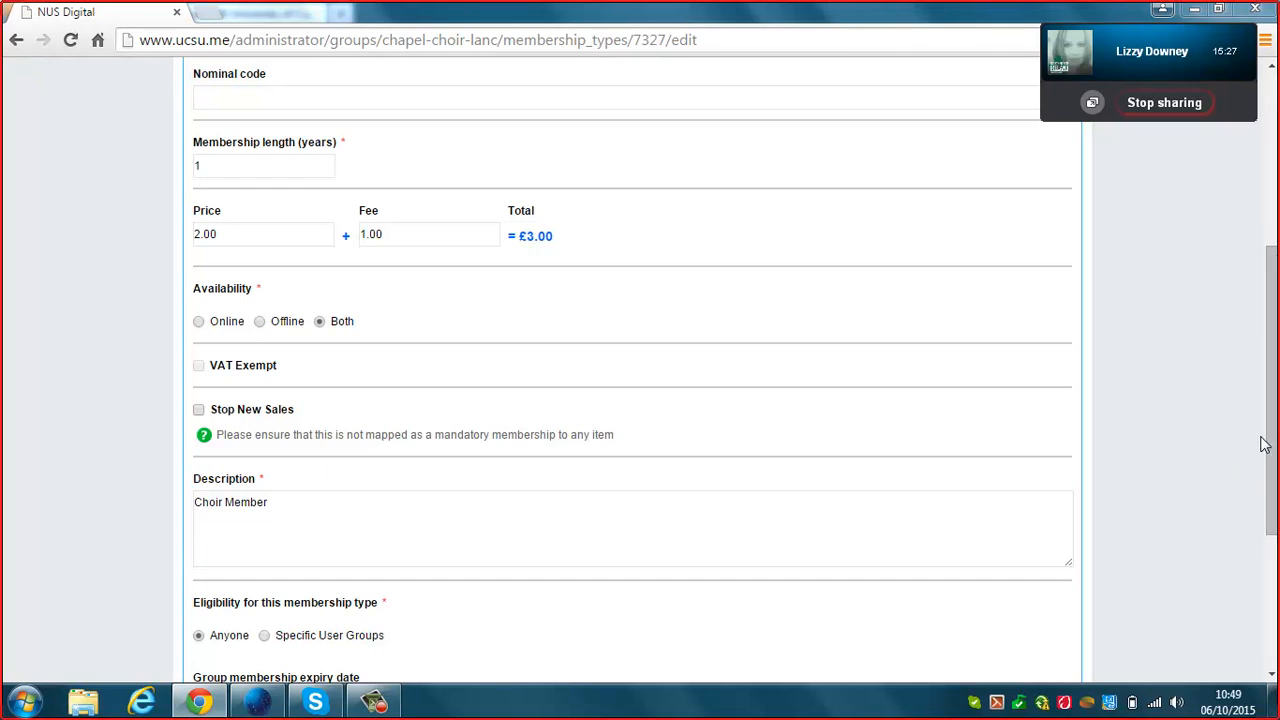
pyautogui.moveTo(1268, 434); pyautogui.dragTo(1238, 594)
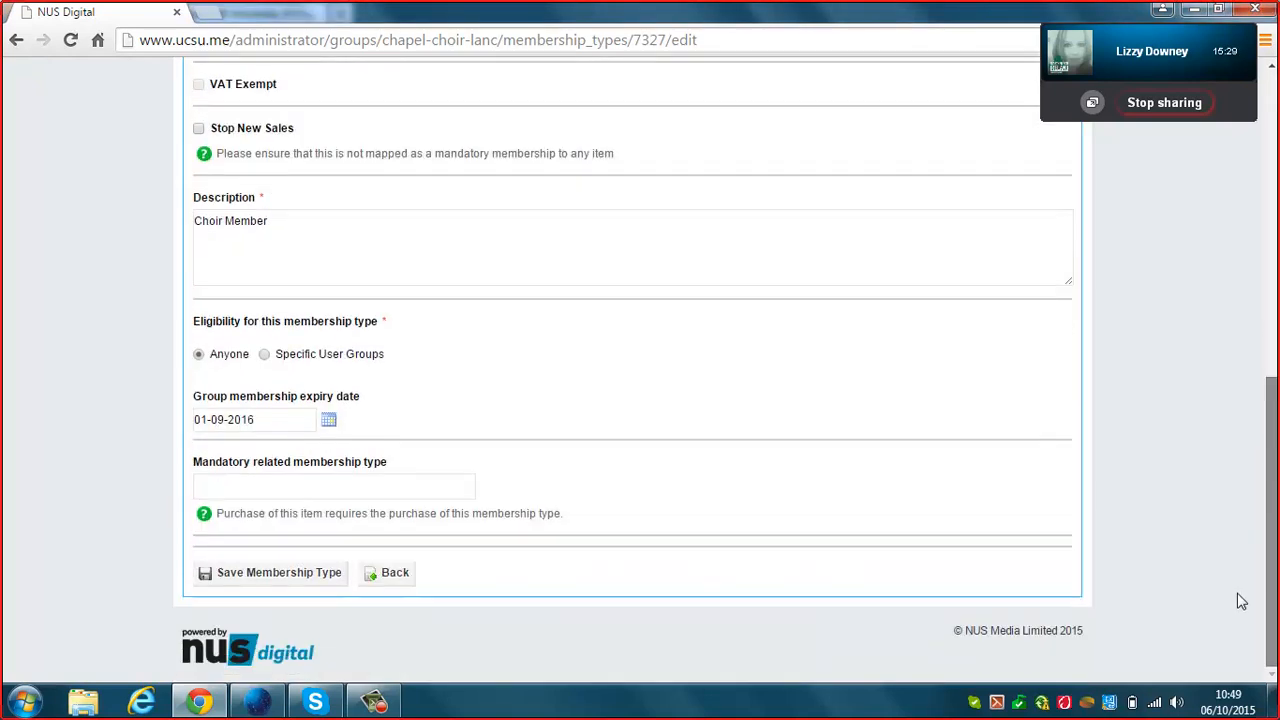
pyautogui.click(393, 578)
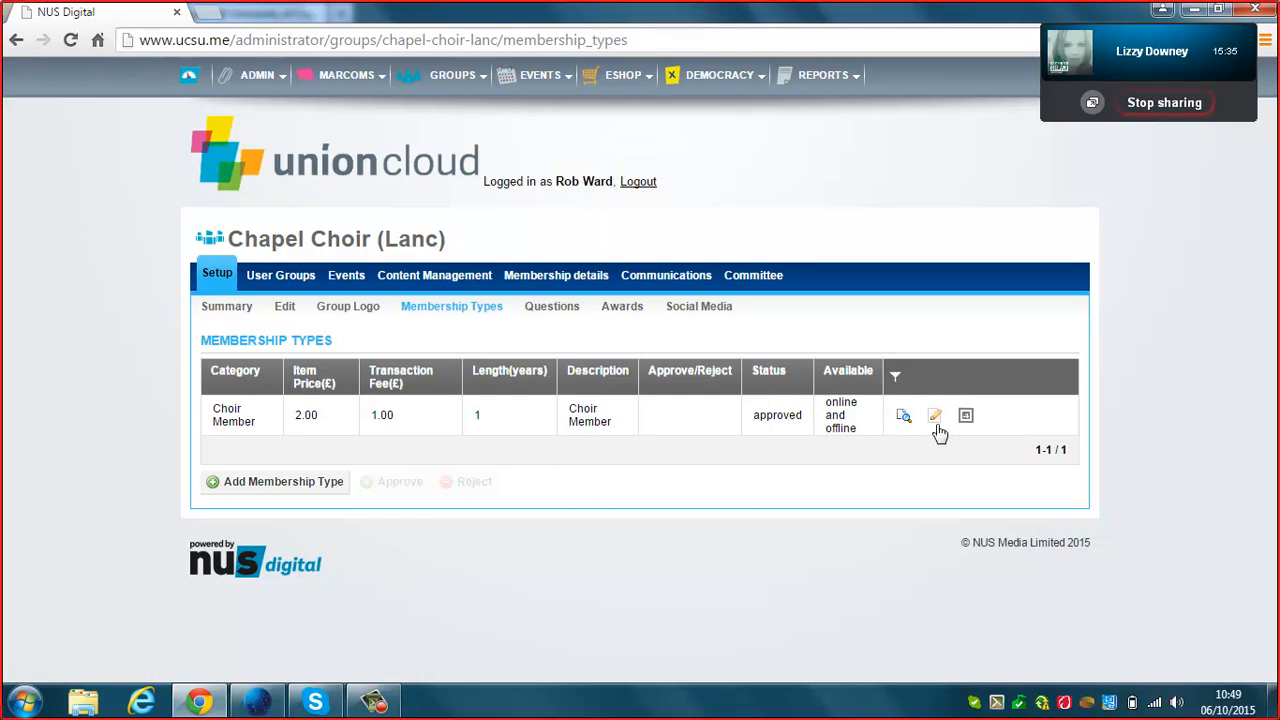
pyautogui.click(322, 483)
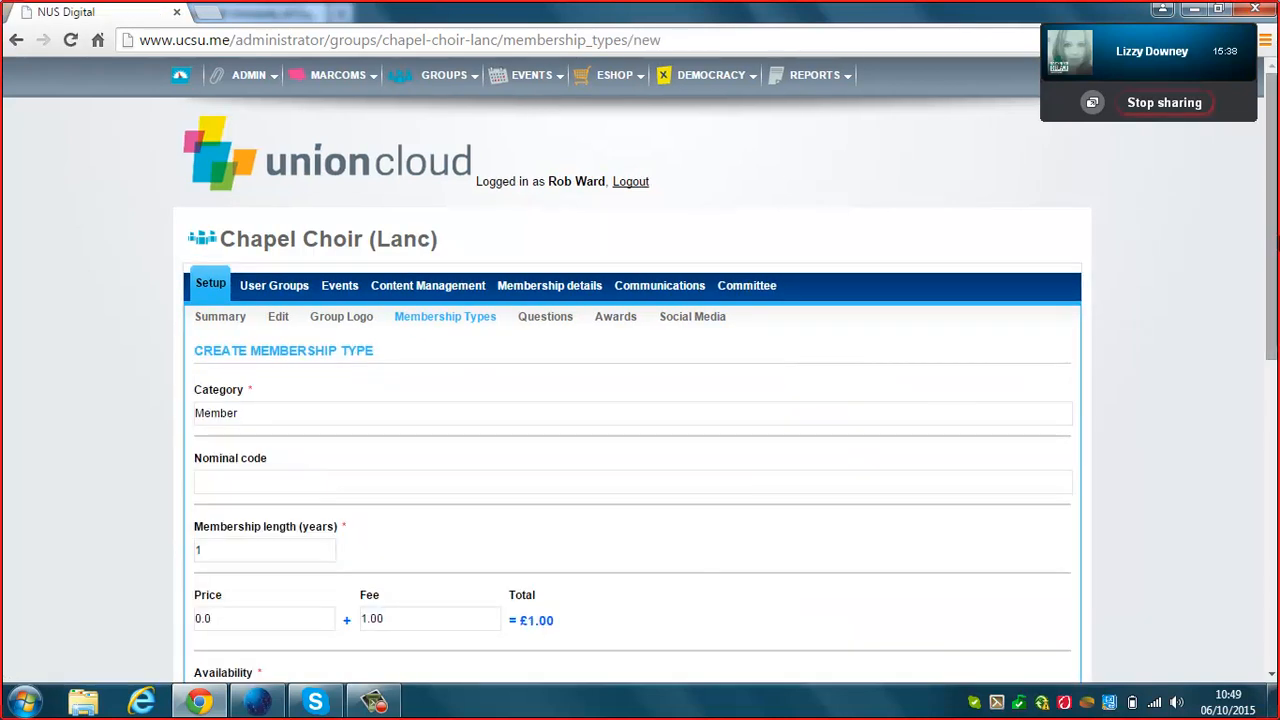
pyautogui.moveTo(1270, 285); pyautogui.dragTo(1231, 500)
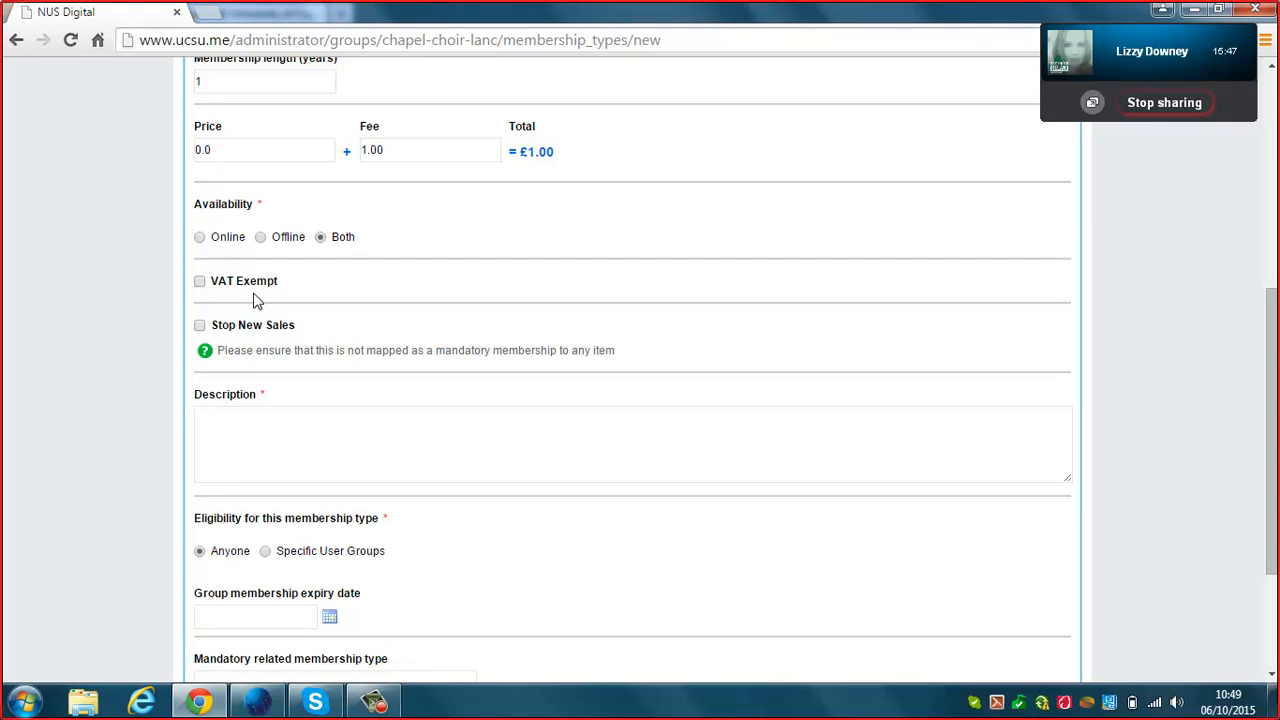
pyautogui.moveTo(1275, 345); pyautogui.dragTo(1275, 414)
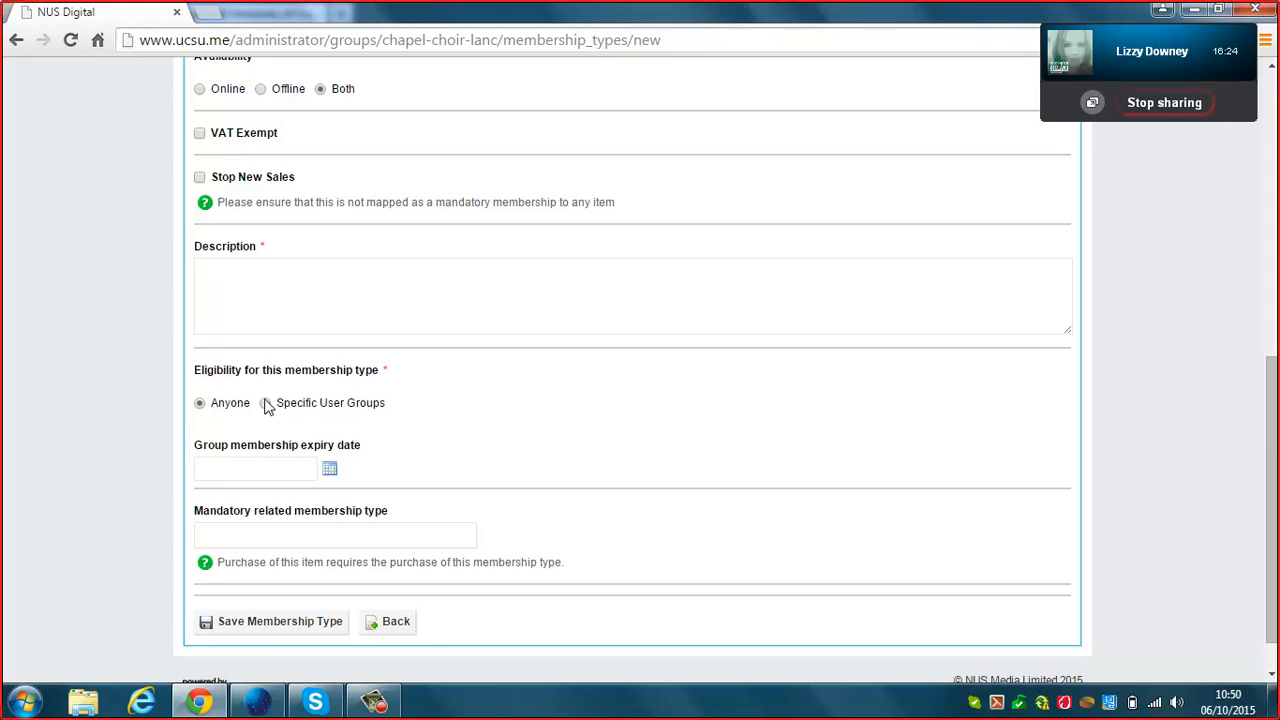
pyautogui.click(366, 540)
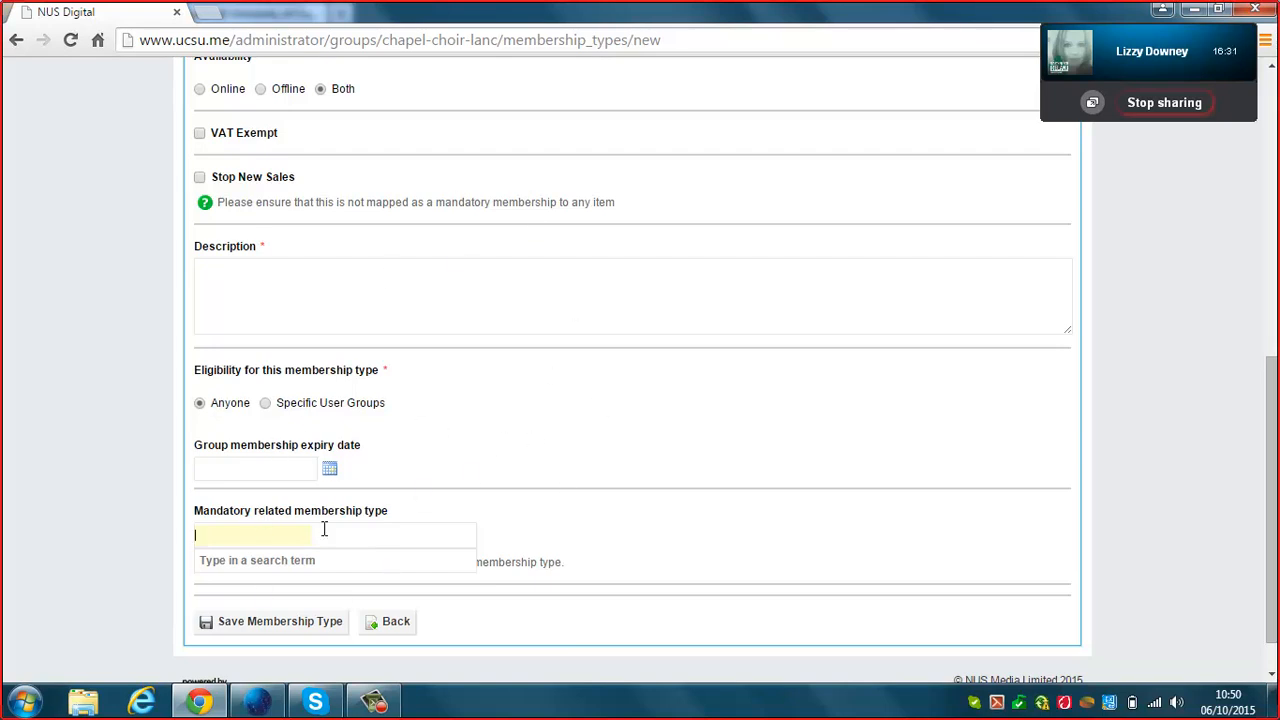
pyautogui.click(302, 467)
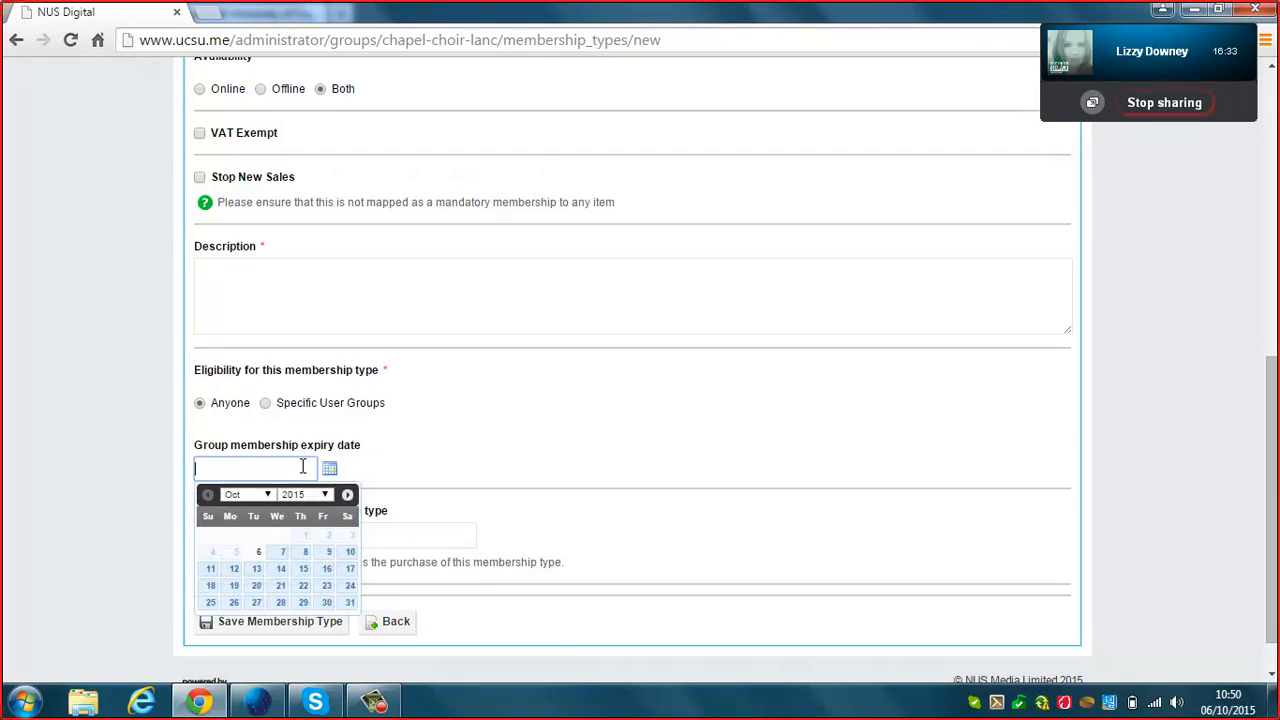
pyautogui.click(685, 412)
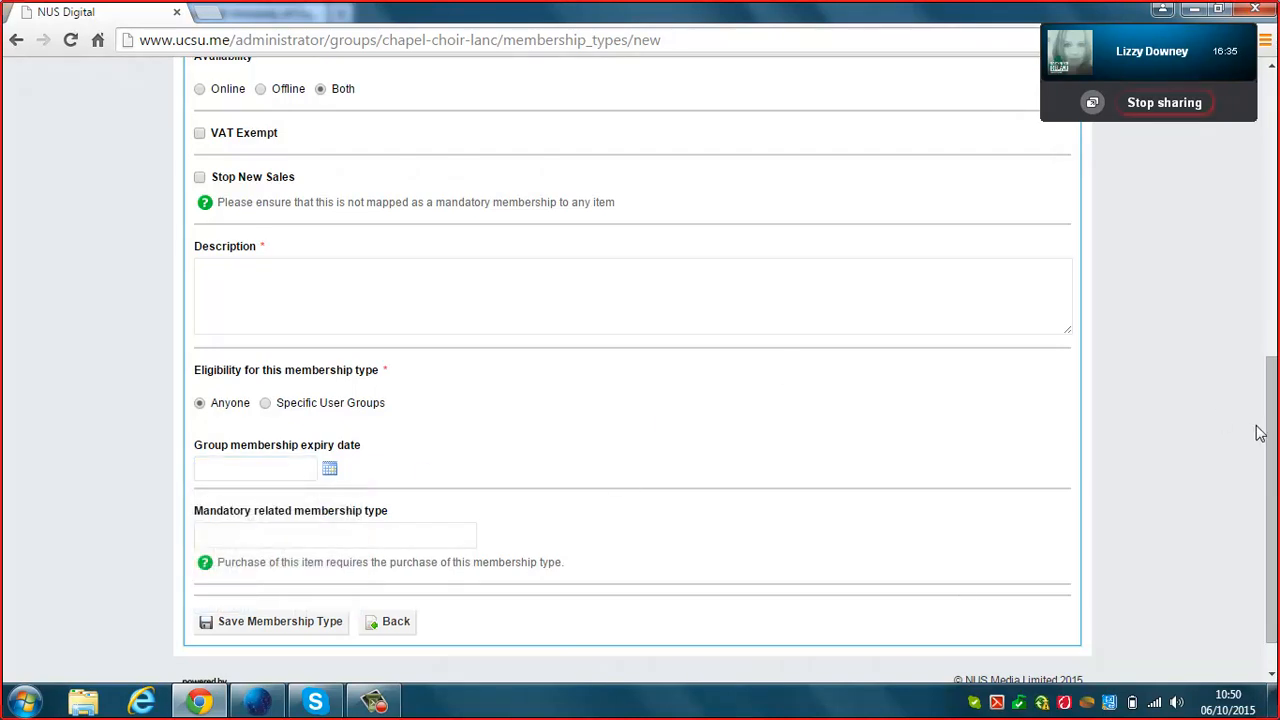
pyautogui.scroll(-1, 1261, 434)
pyautogui.click(412, 577)
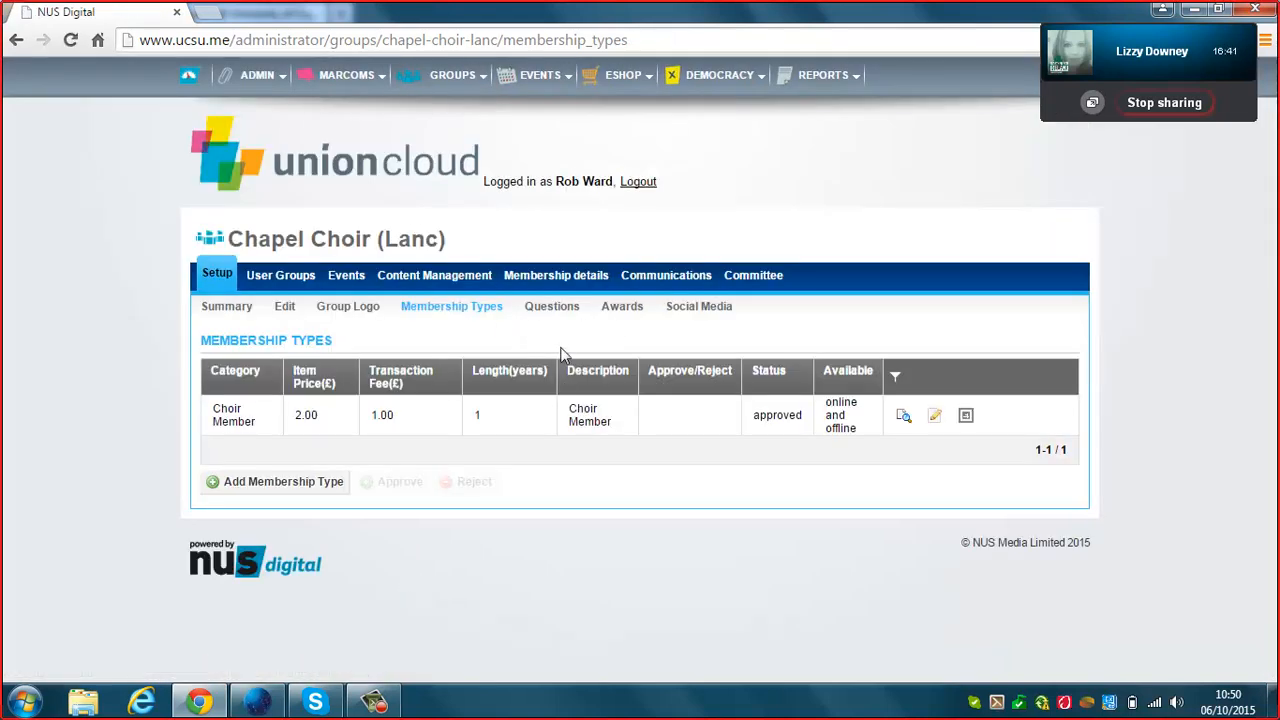
# Scroll through the choir's membership questions, then show its seven unticked awards.
pyautogui.click(568, 312)
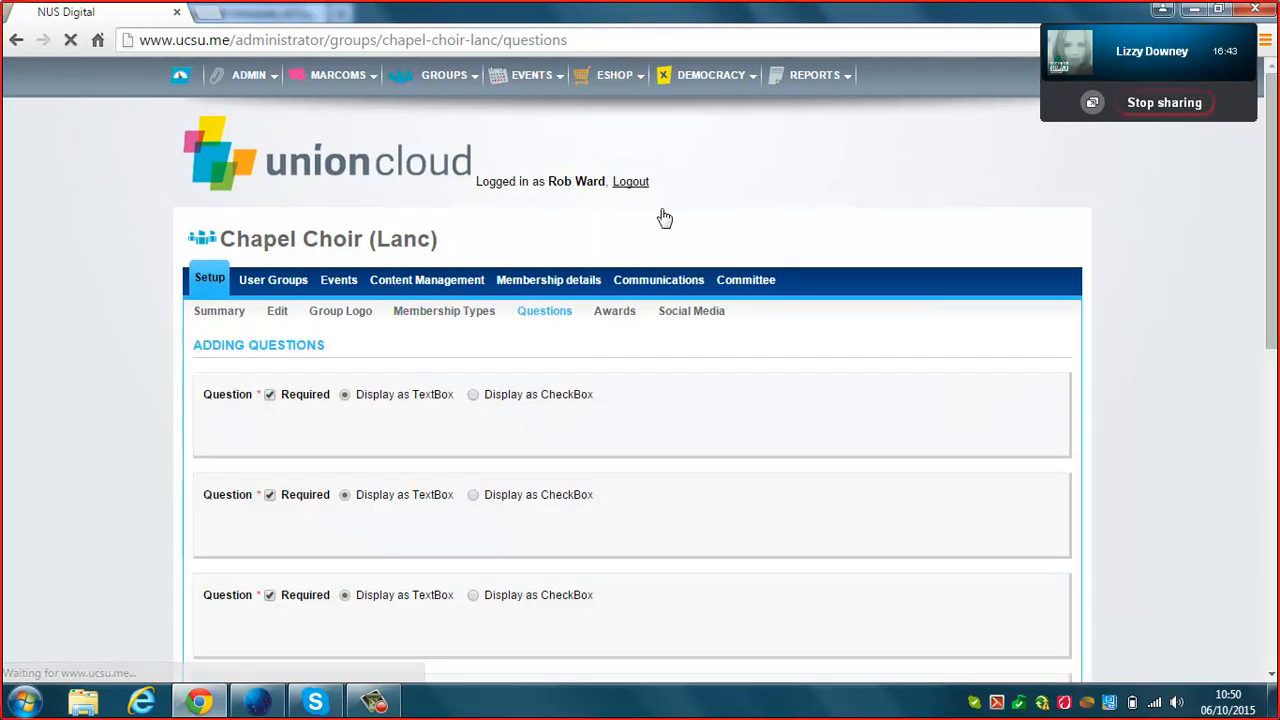
pyautogui.moveTo(1274, 165); pyautogui.dragTo(1232, 683)
pyautogui.moveTo(1266, 628); pyautogui.dragTo(1250, 100)
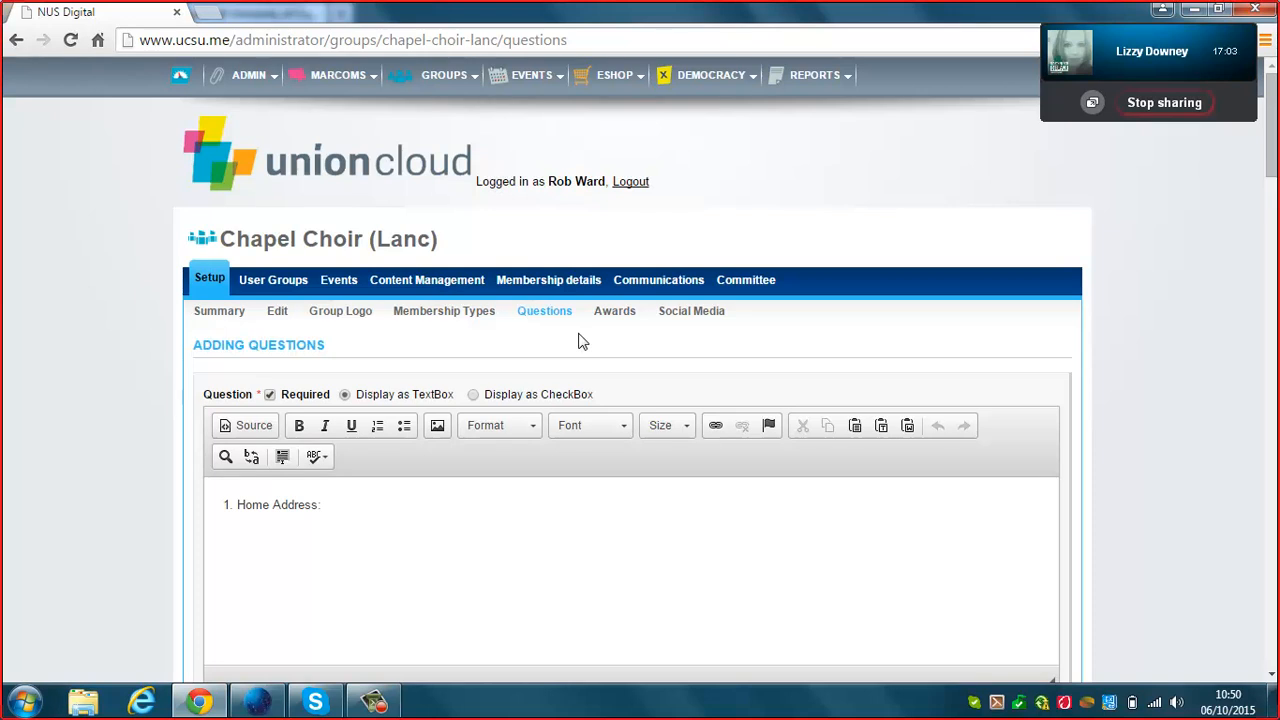
pyautogui.click(611, 318)
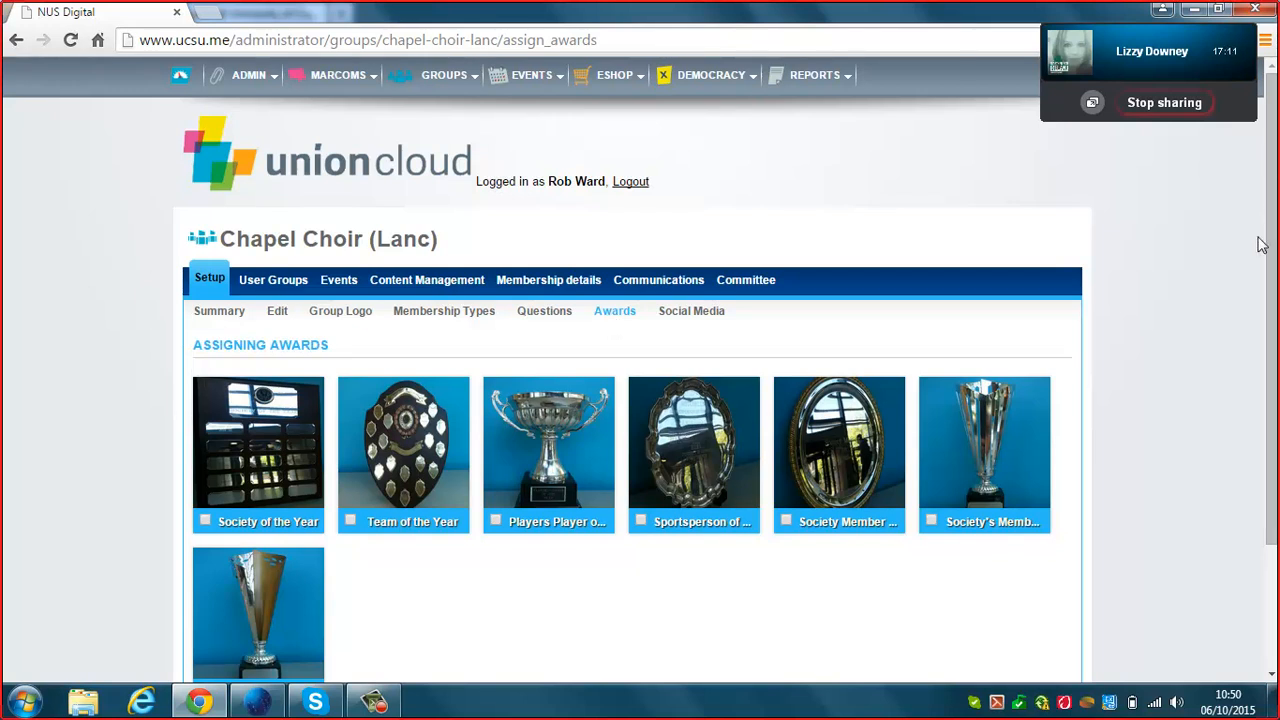
# Glance at the Awards and Social Media pages, then list the Administrators, Alumni and Current Members groups.
pyautogui.moveTo(1268, 247); pyautogui.dragTo(1270, 320)
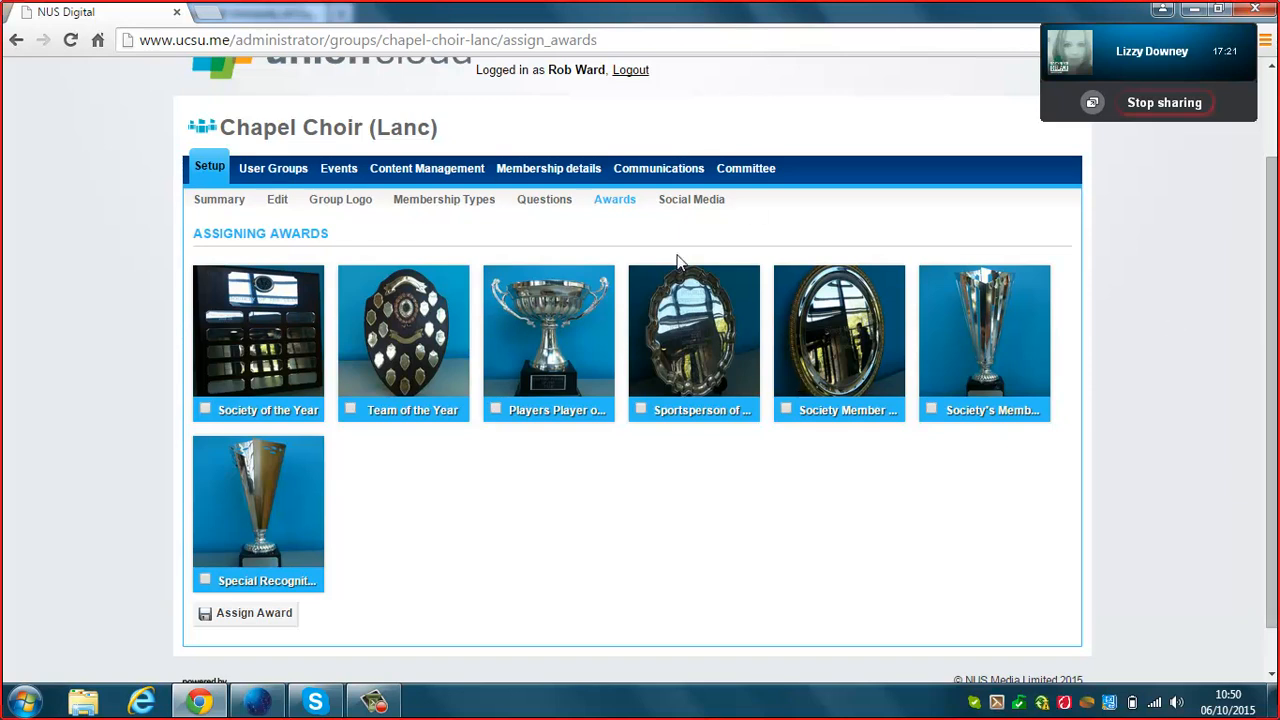
pyautogui.click(716, 201)
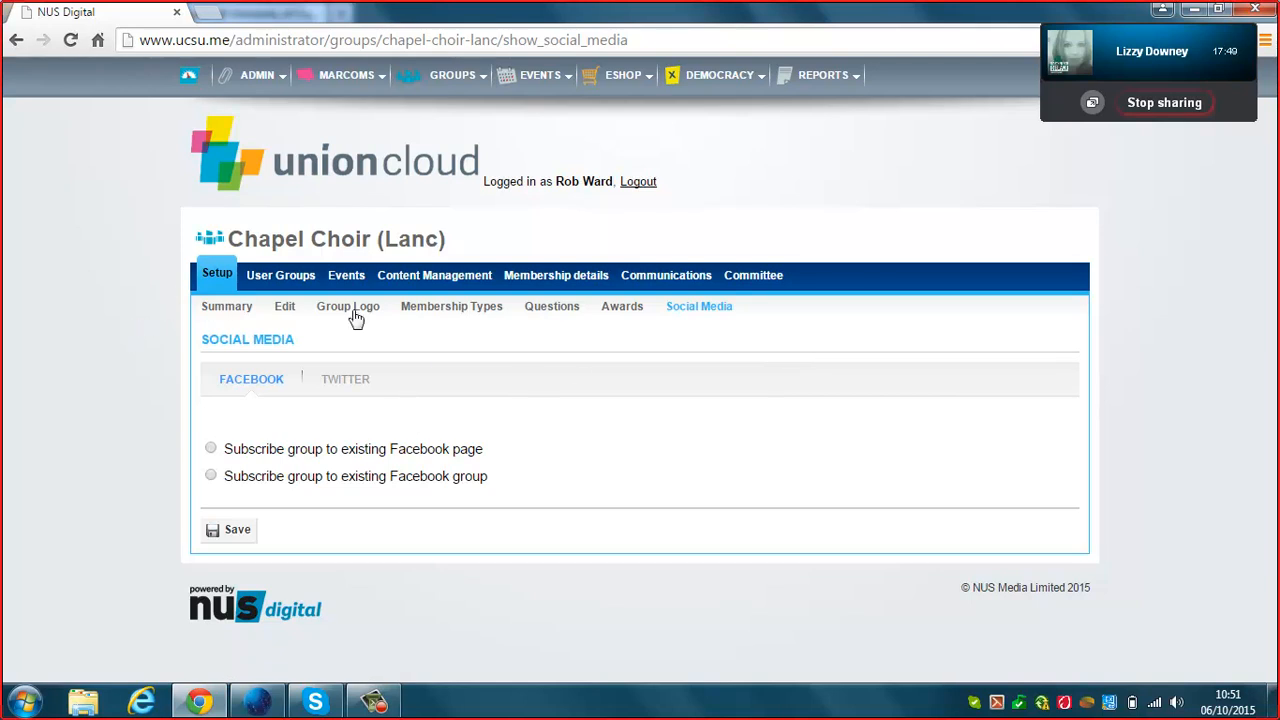
pyautogui.click(306, 285)
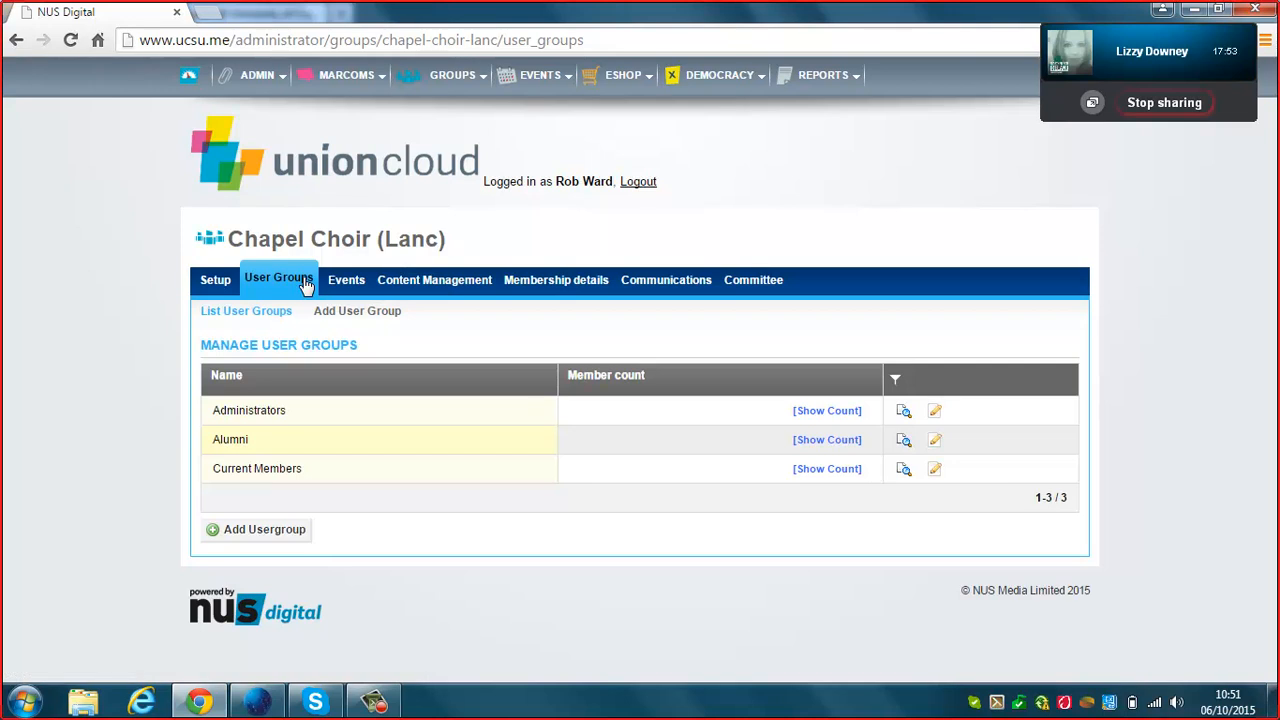
# Reveal member counts for Current Members (9), Alumni (0) and Administrators (1).
pyautogui.click(816, 472)
pyautogui.click(836, 447)
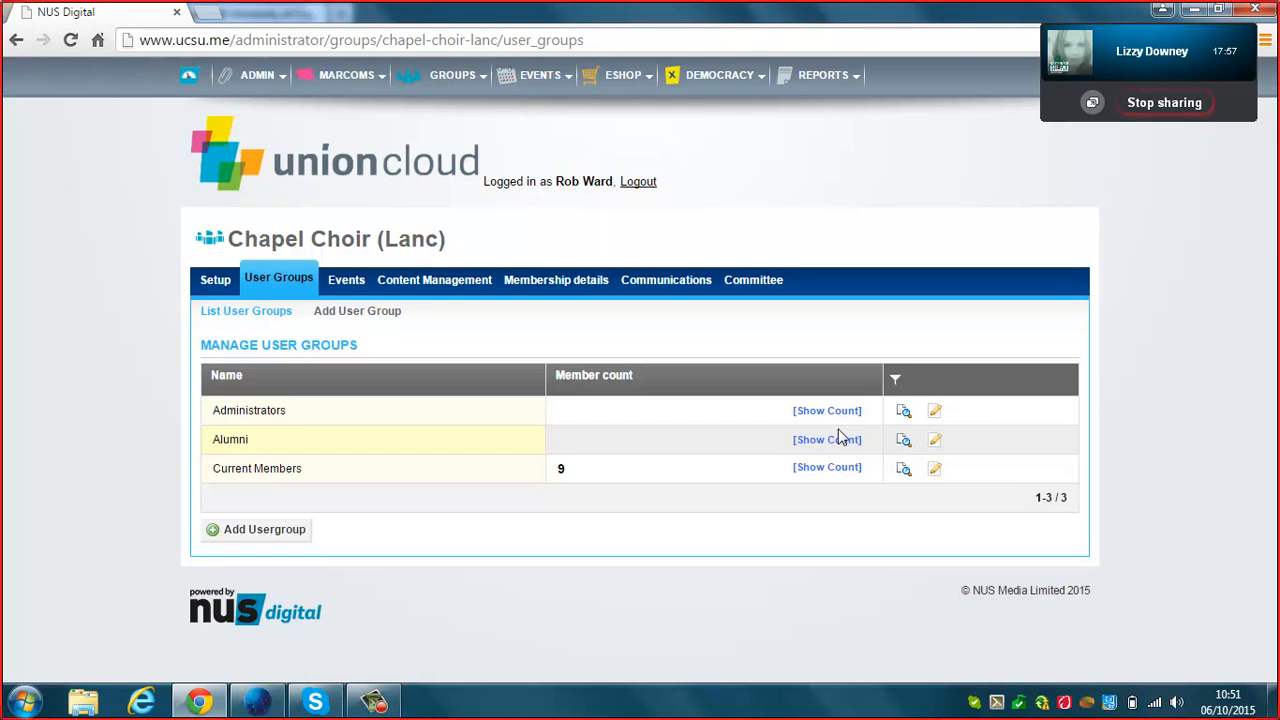
pyautogui.click(828, 410)
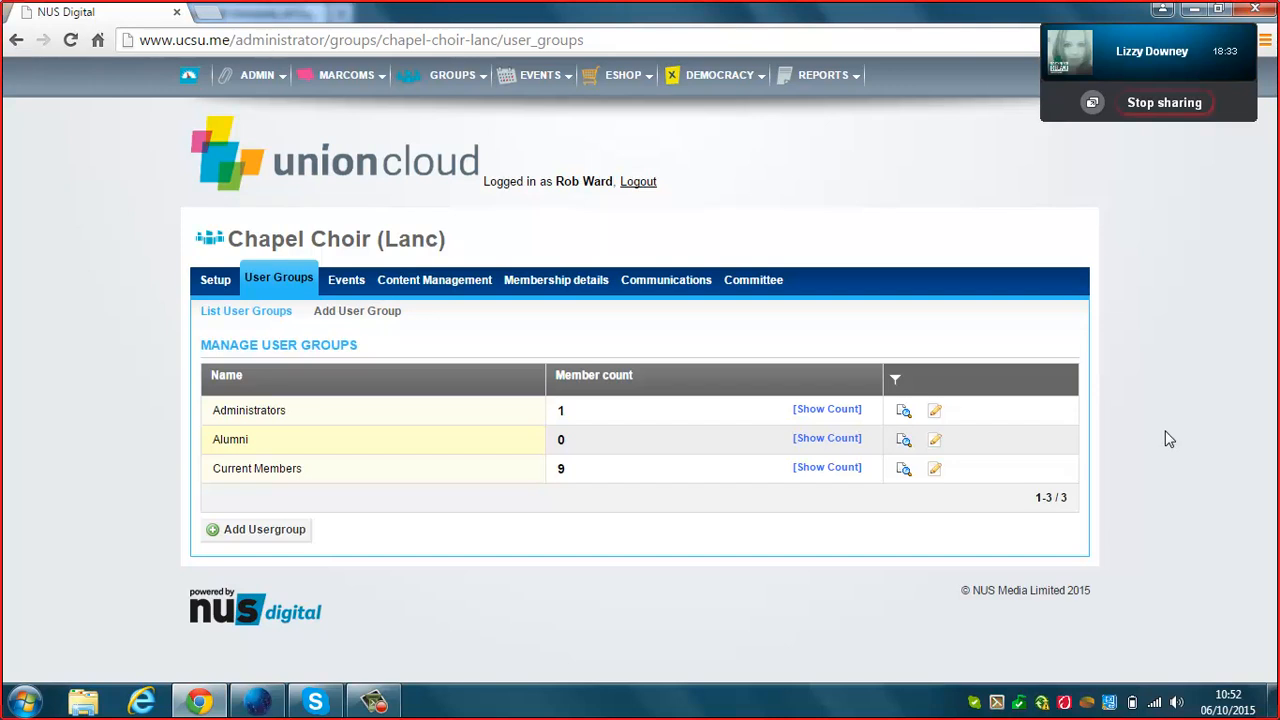
pyautogui.click(388, 316)
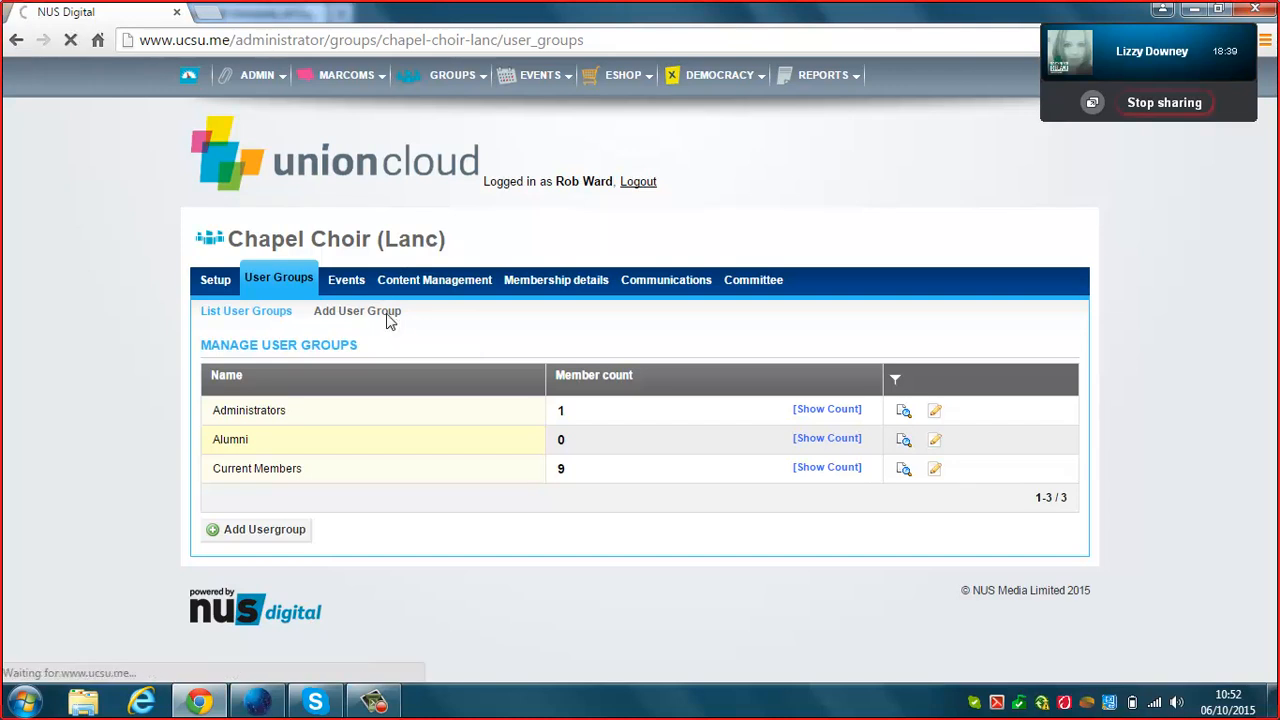
# Check the New User Group form's Permission set options, such as Group Administrators, and leave it blank.
pyautogui.moveTo(1274, 140); pyautogui.dragTo(1272, 234)
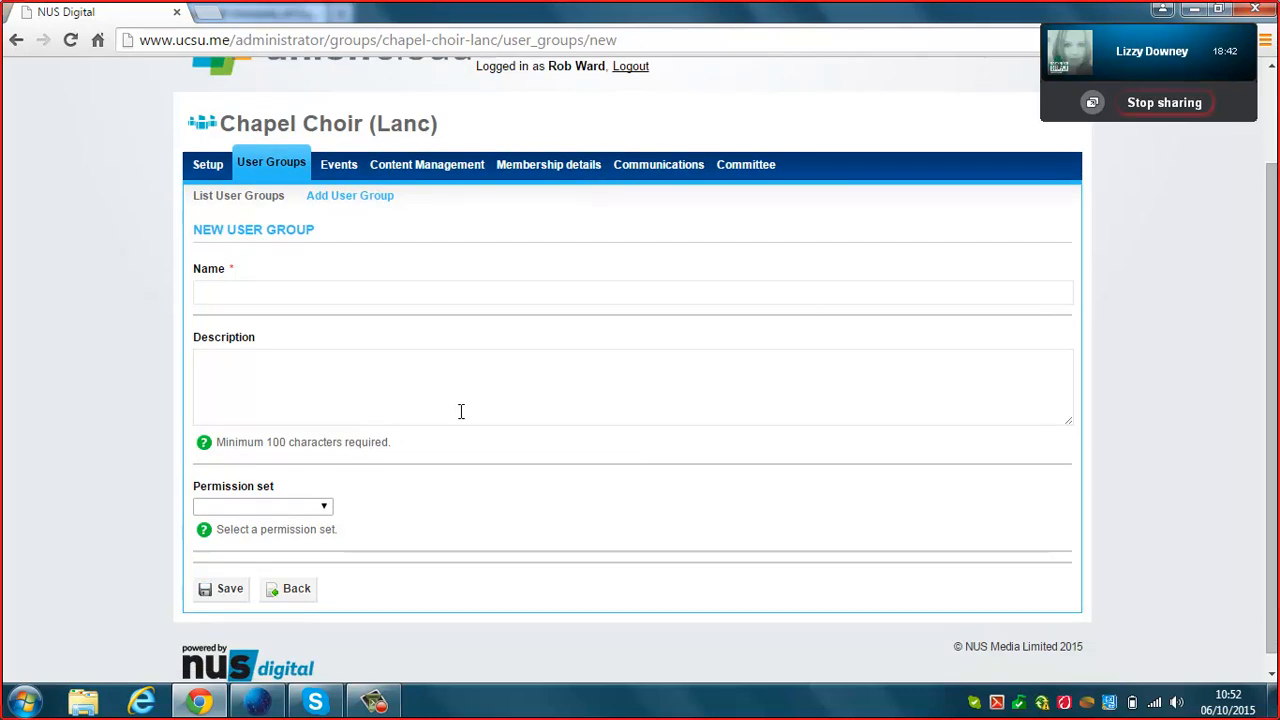
pyautogui.click(306, 508)
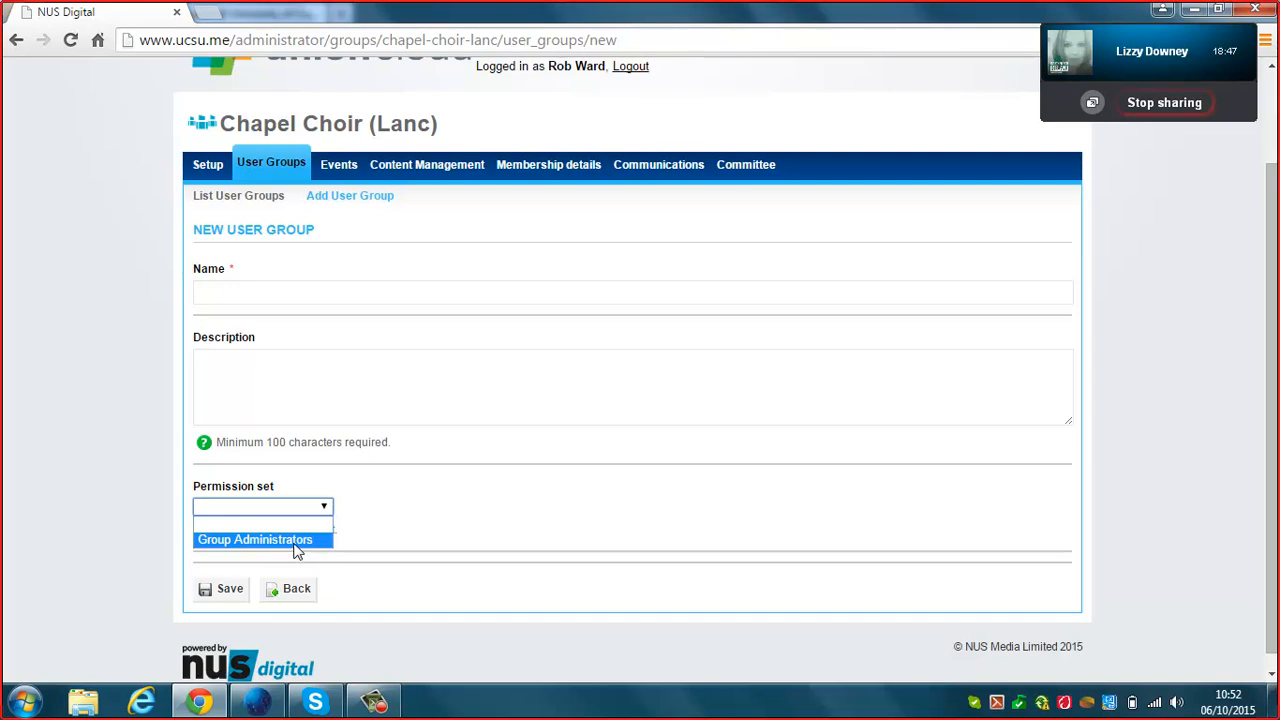
pyautogui.click(312, 520)
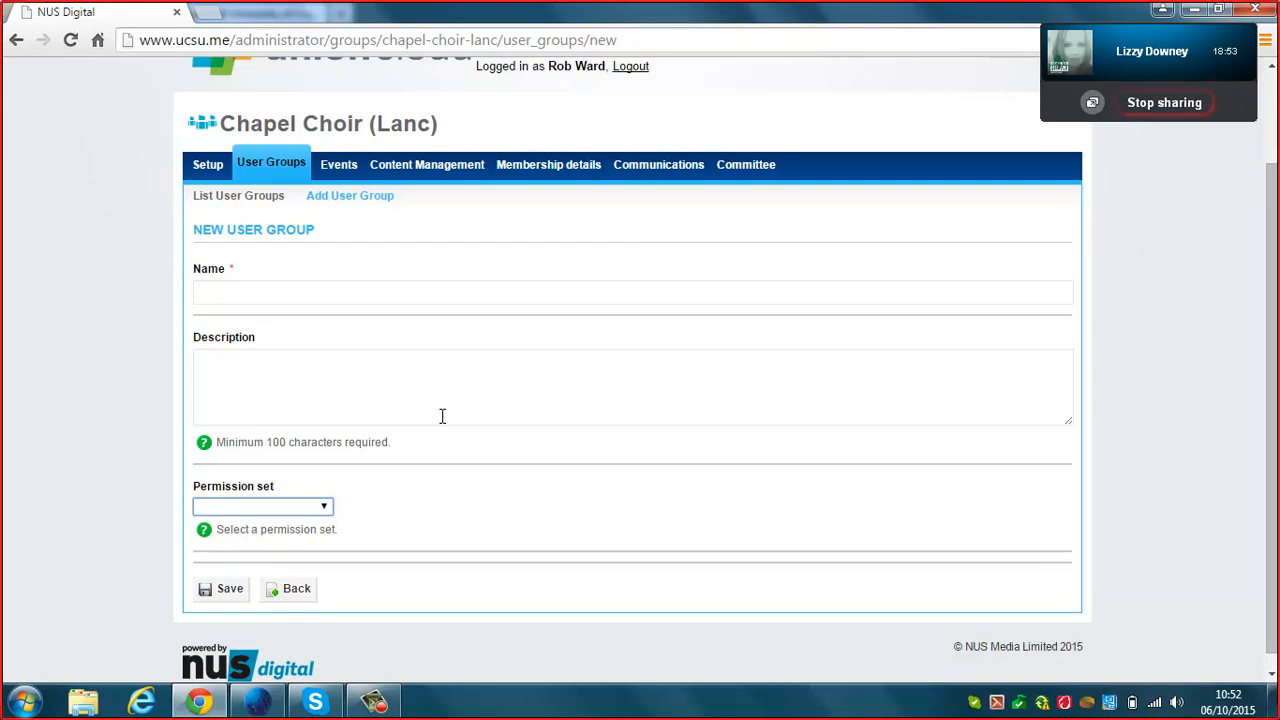
# Abandon the unsaved user group and navigate back to the choir's User Groups list.
pyautogui.click(296, 592)
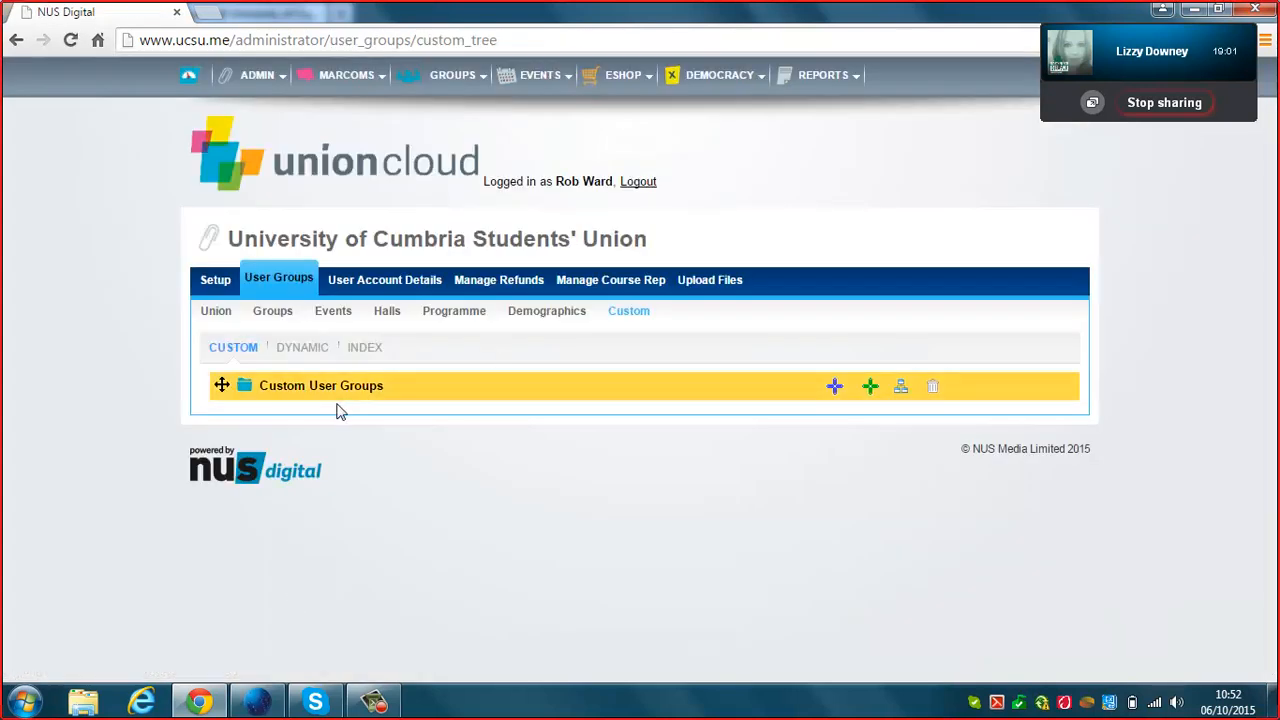
pyautogui.click(280, 280)
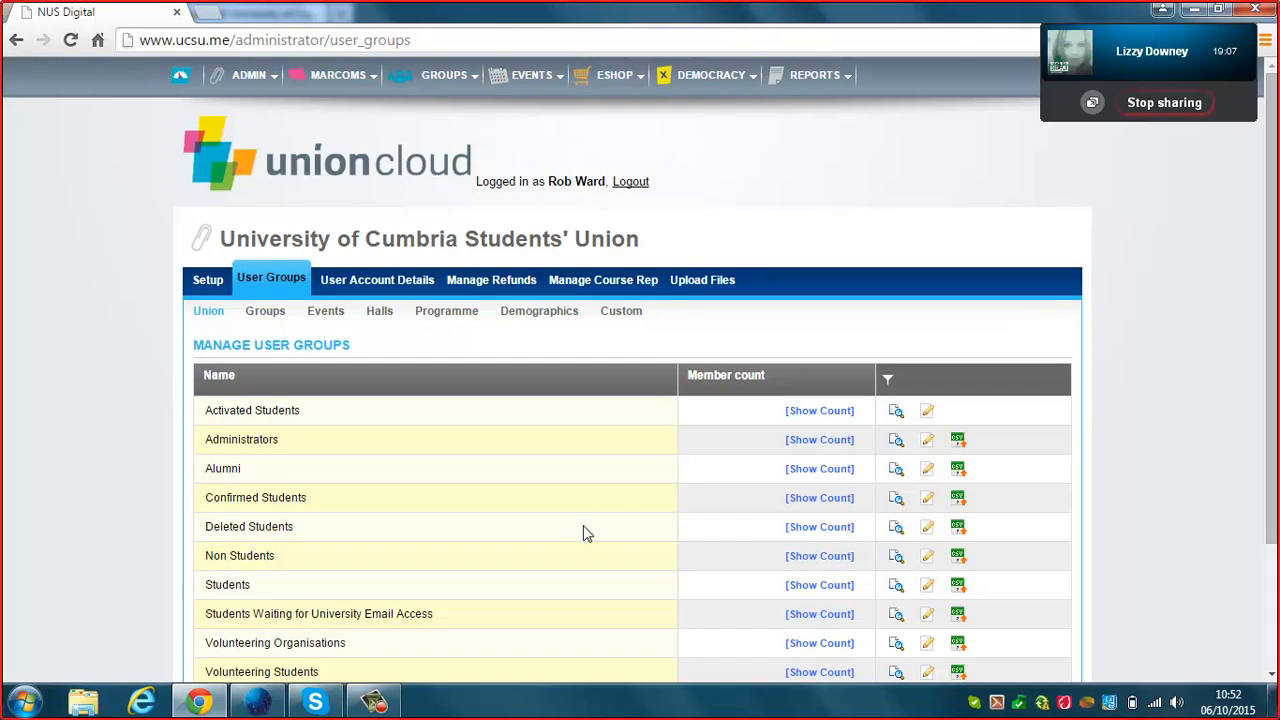
pyautogui.click(14, 40)
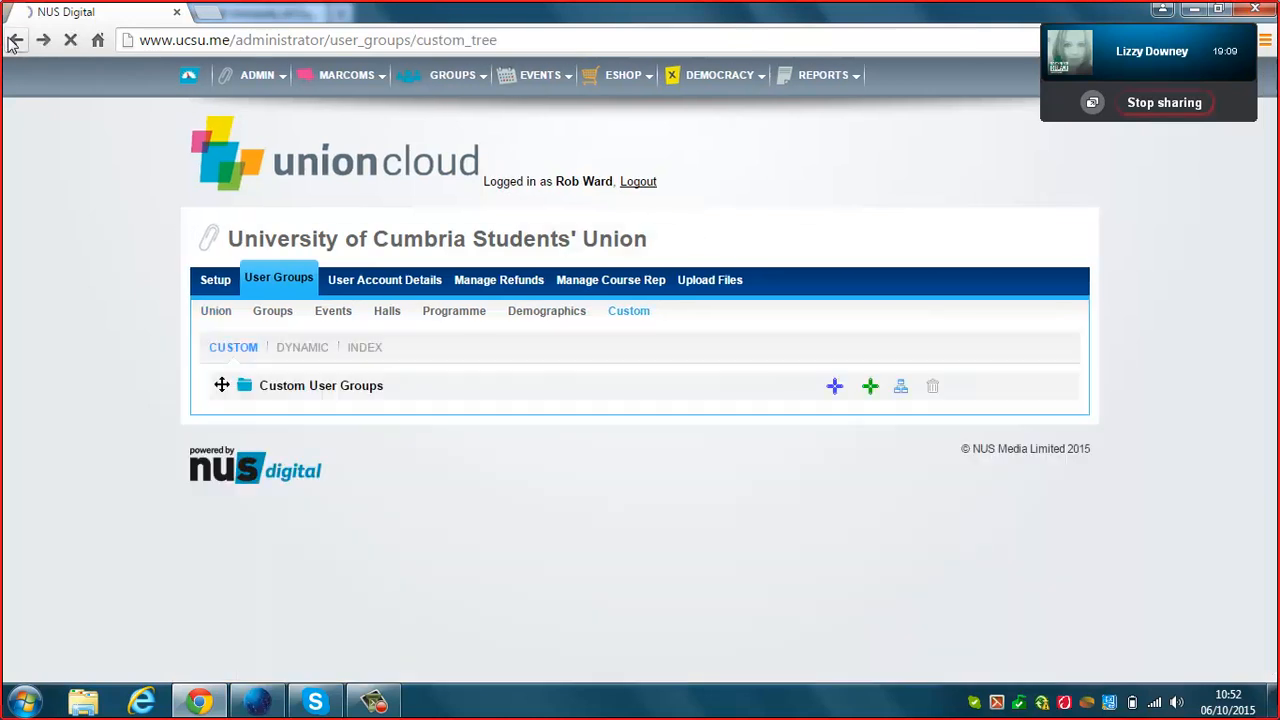
pyautogui.click(14, 40)
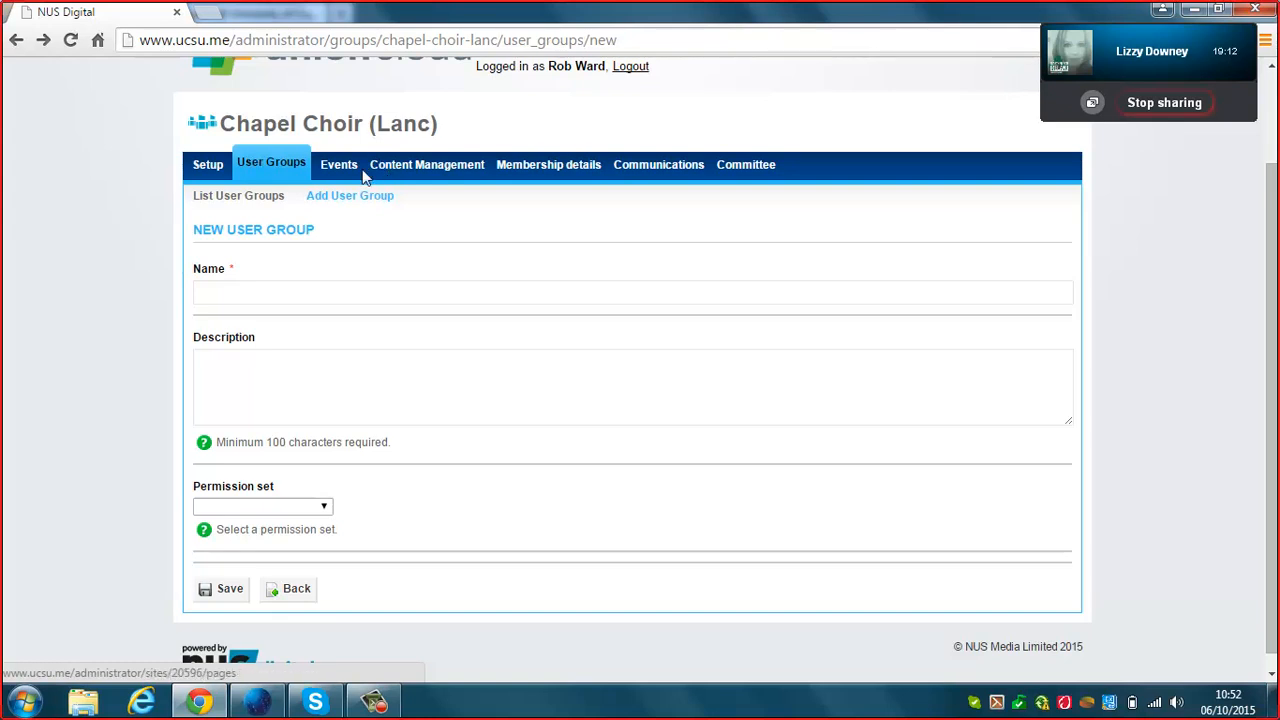
pyautogui.click(17, 39)
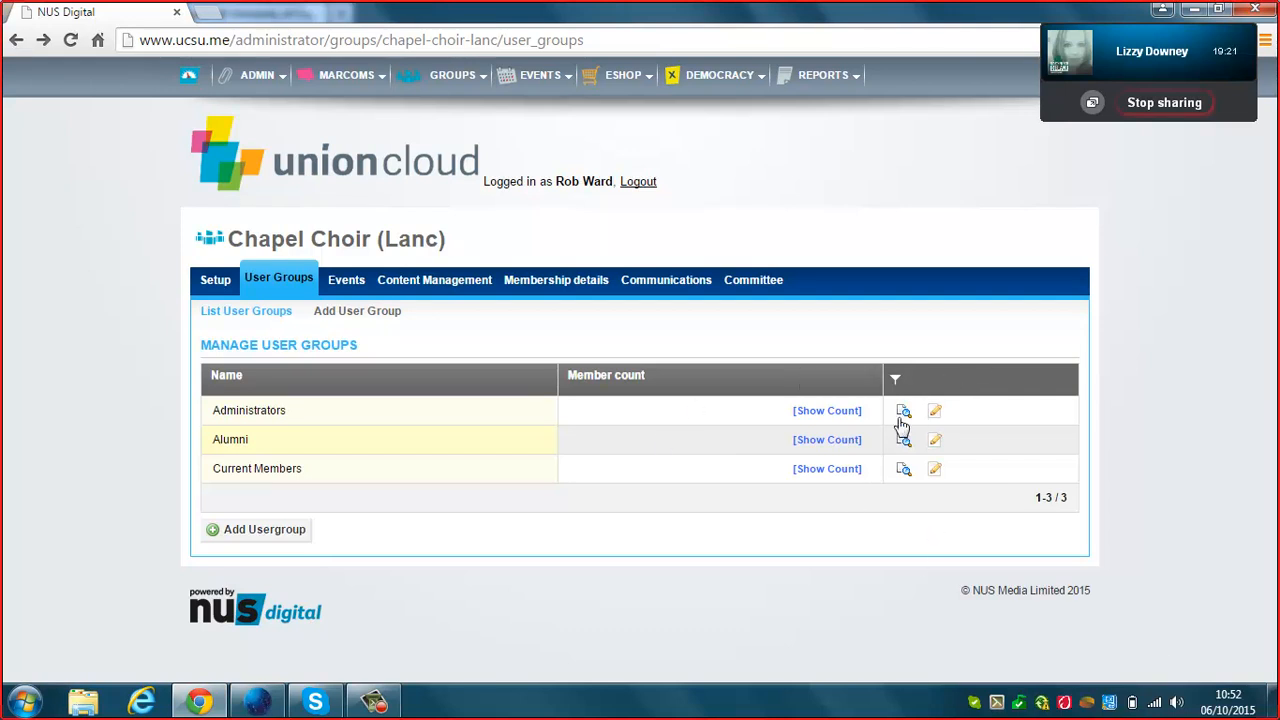
# Save the Administrators group unchanged, then browse the Current Members group's member list.
pyautogui.click(937, 418)
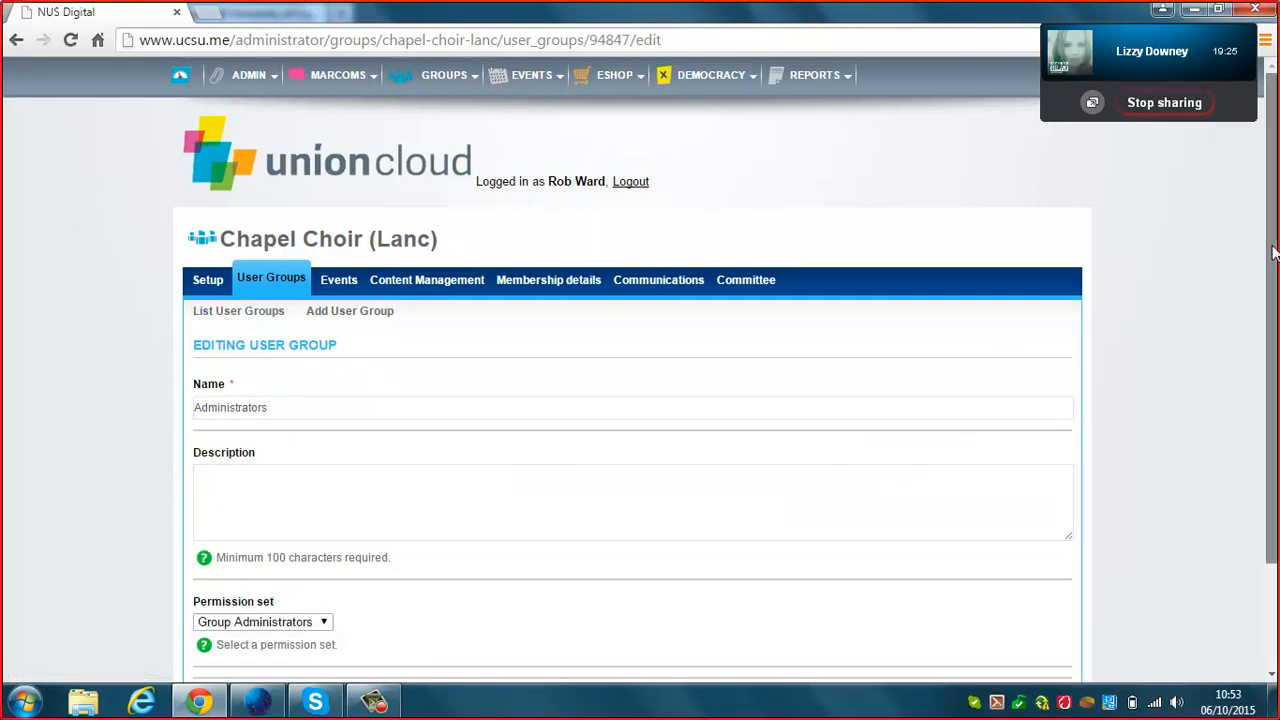
pyautogui.moveTo(1270, 260); pyautogui.dragTo(1268, 365)
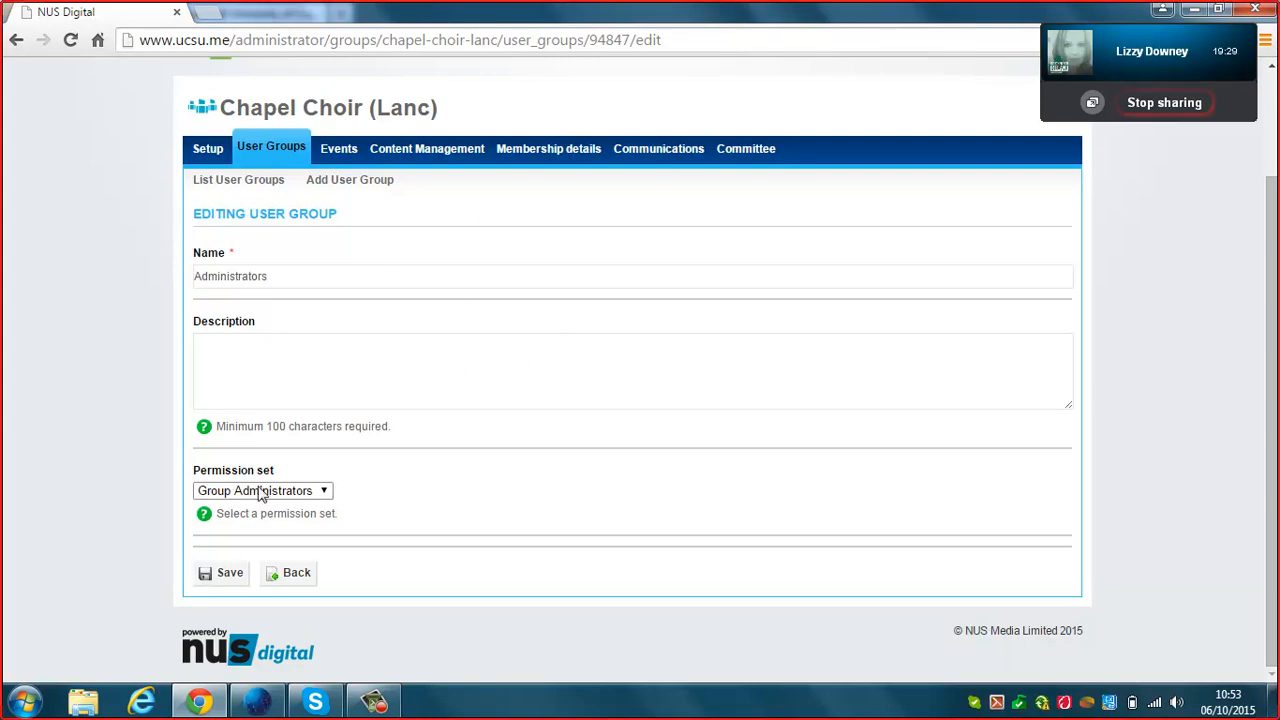
pyautogui.click(230, 572)
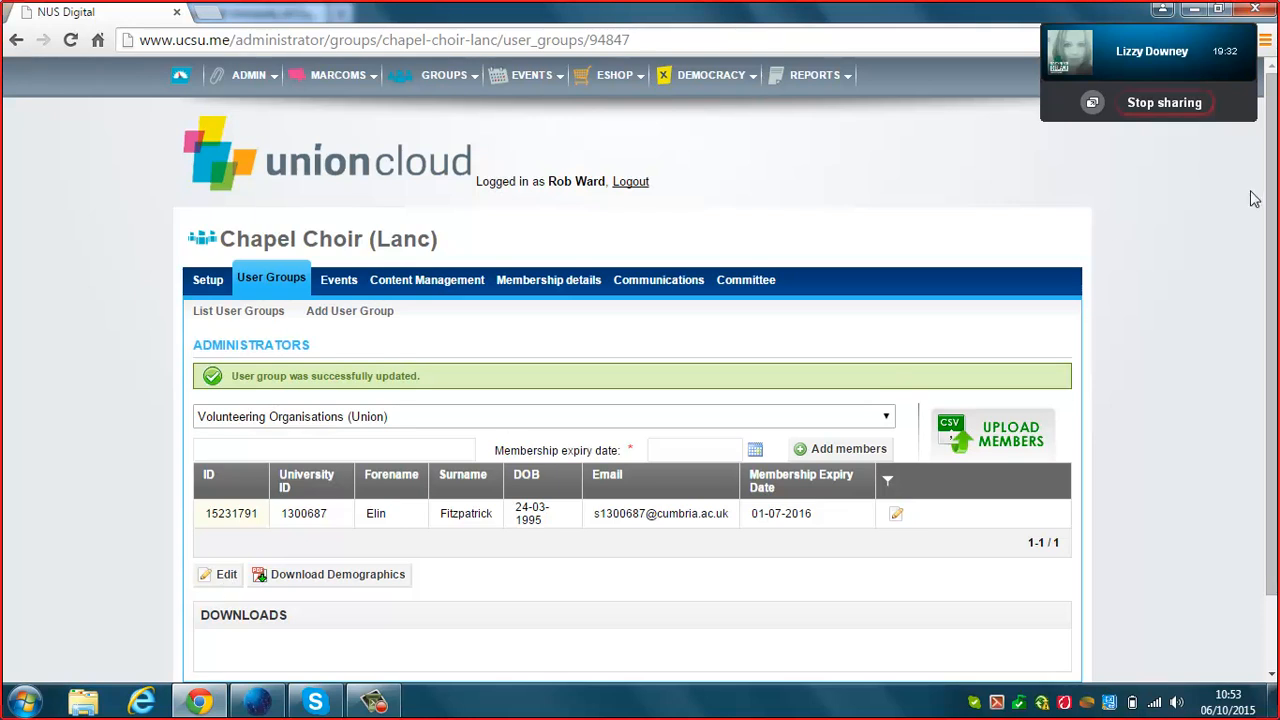
pyautogui.scroll(-1, 1274, 293)
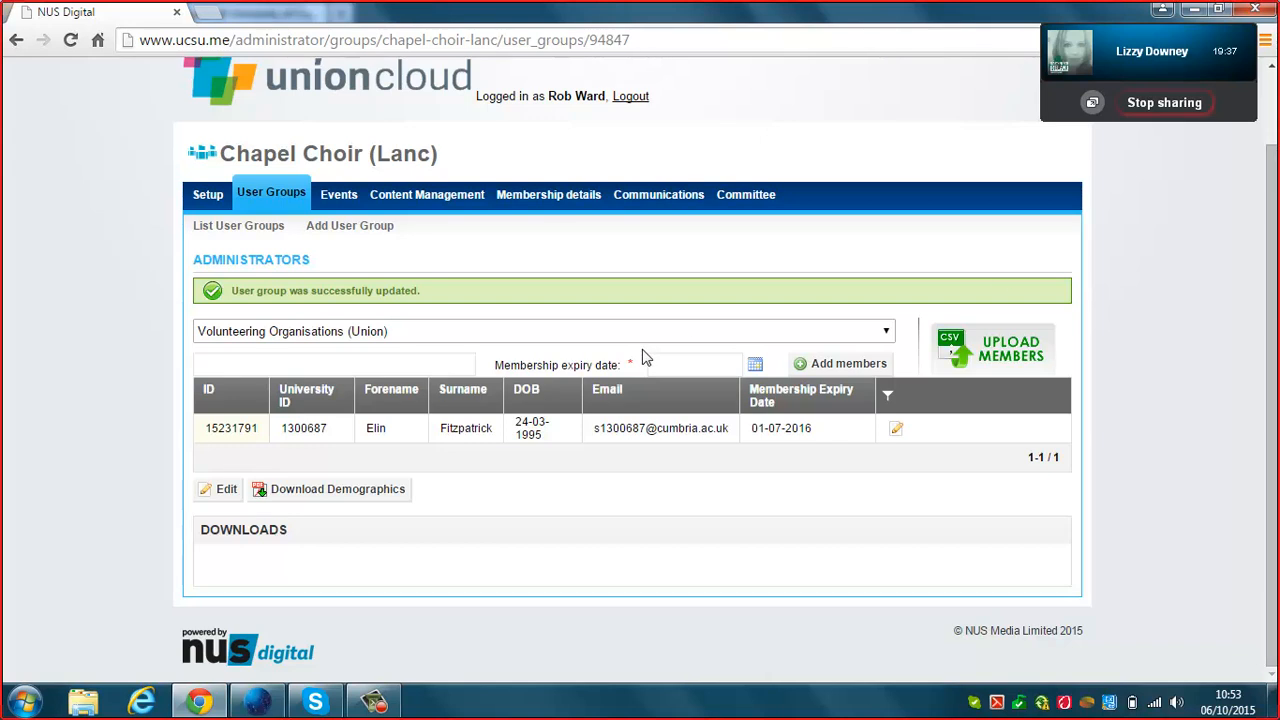
pyautogui.click(541, 340)
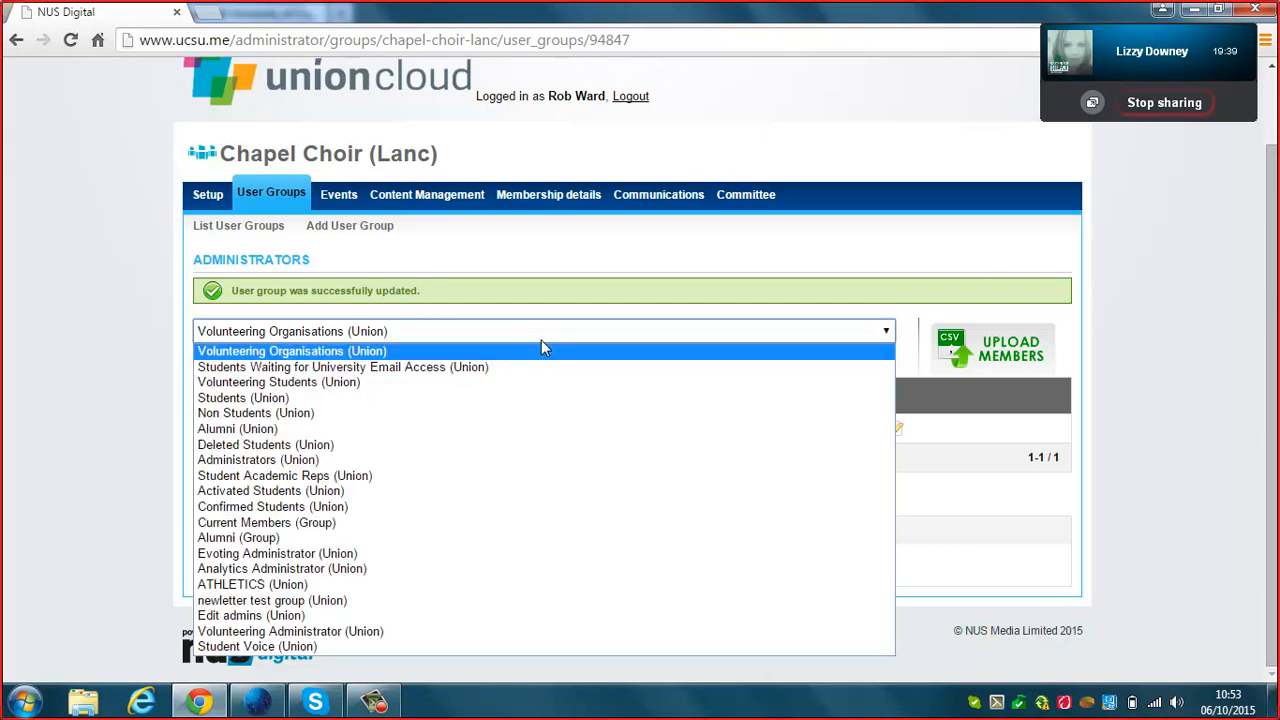
pyautogui.click(425, 522)
# Search for a student and add them to Administrators with a membership expiry date.
pyautogui.click(425, 363)
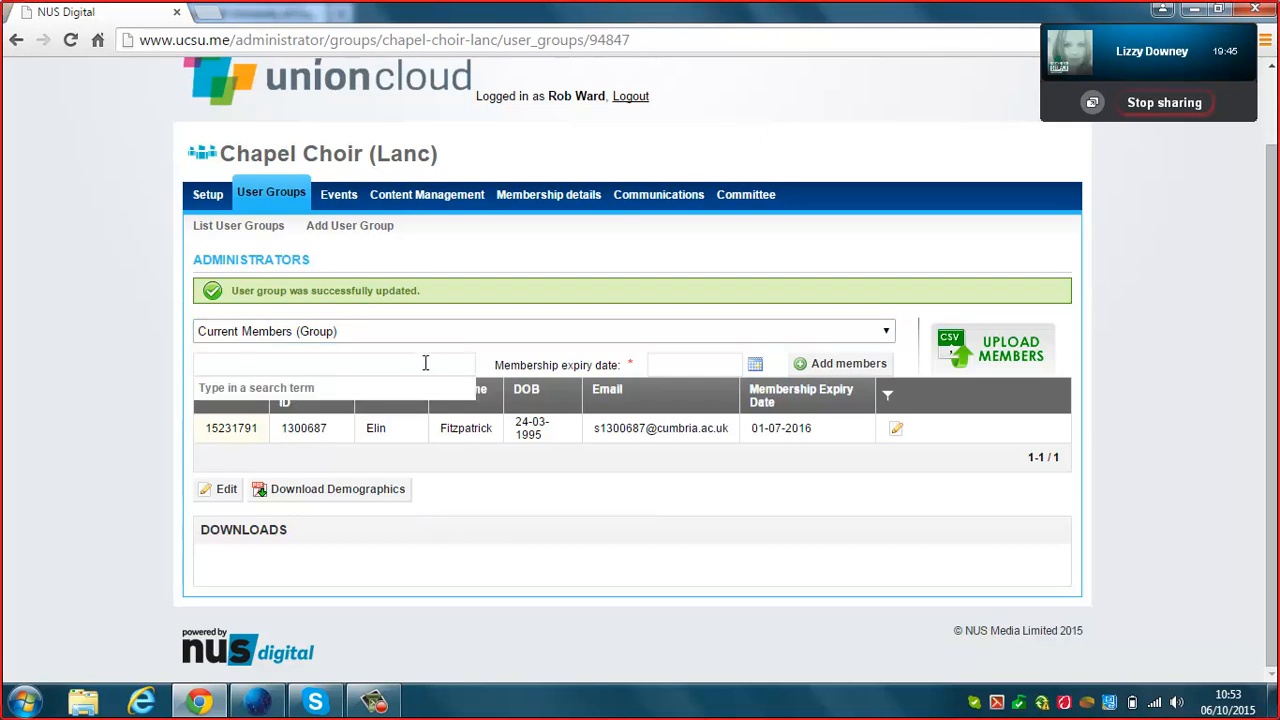
pyautogui.write('El')
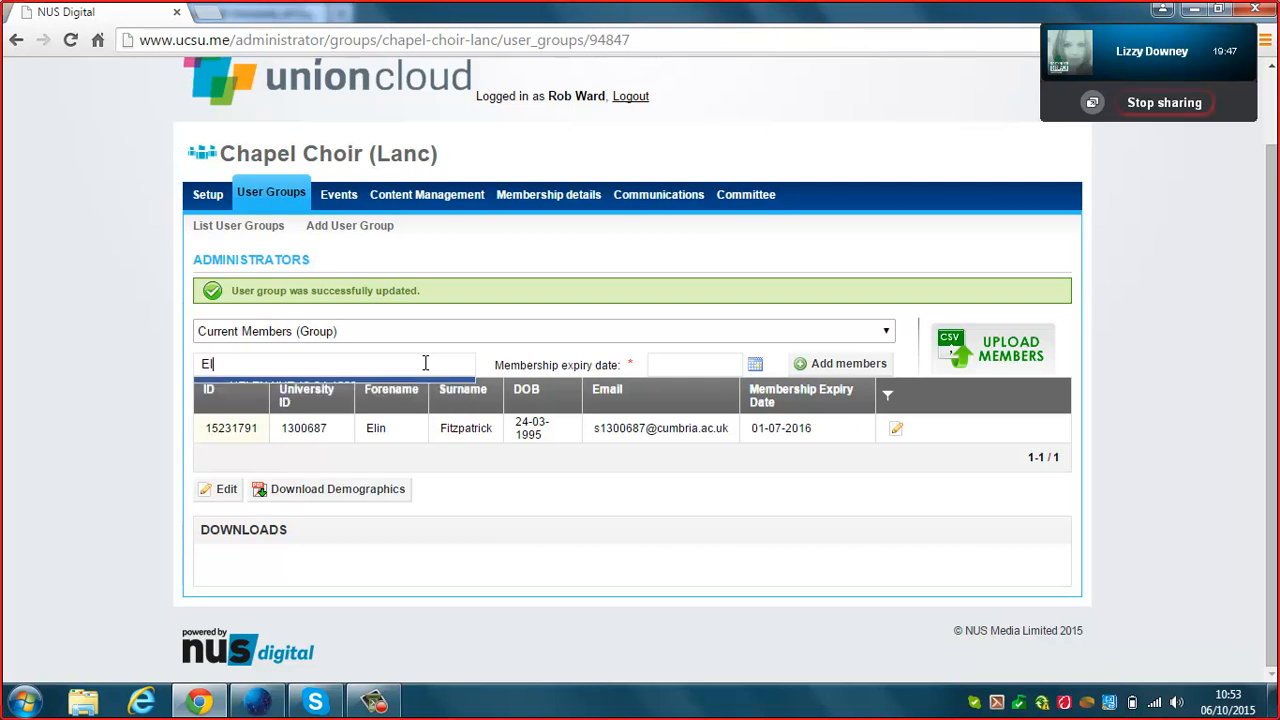
pyautogui.click(400, 430)
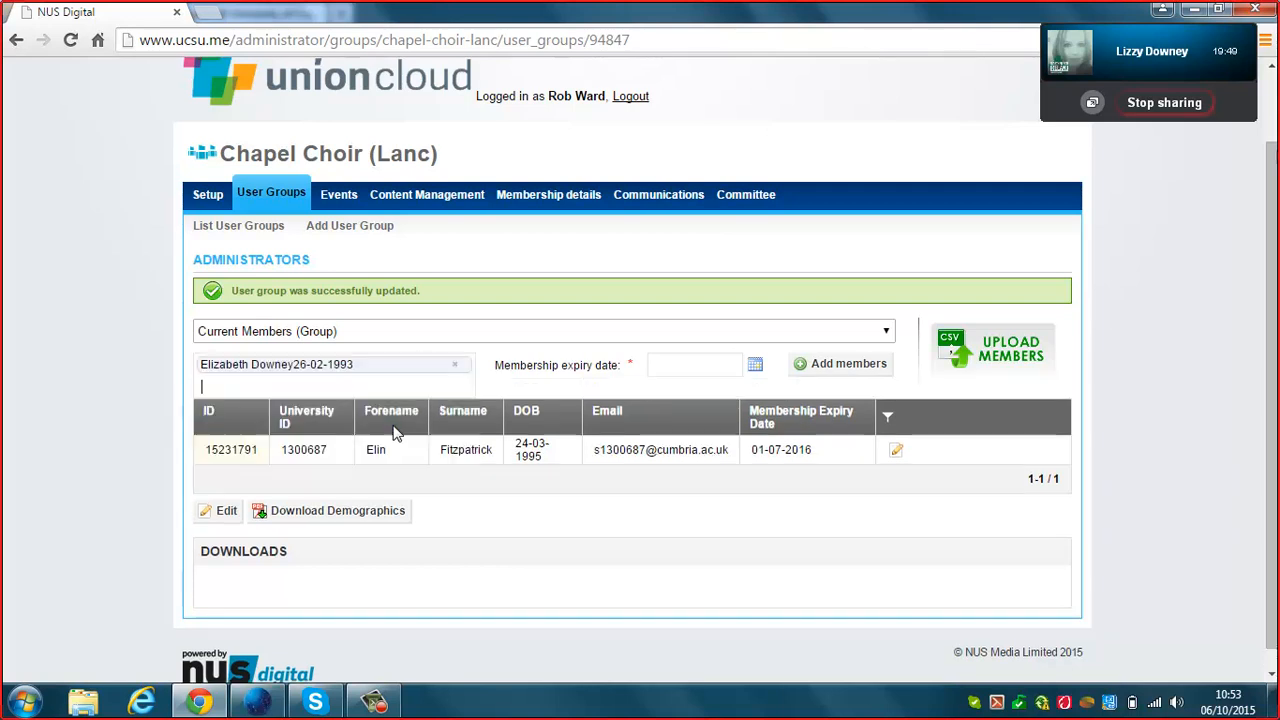
pyautogui.click(687, 368)
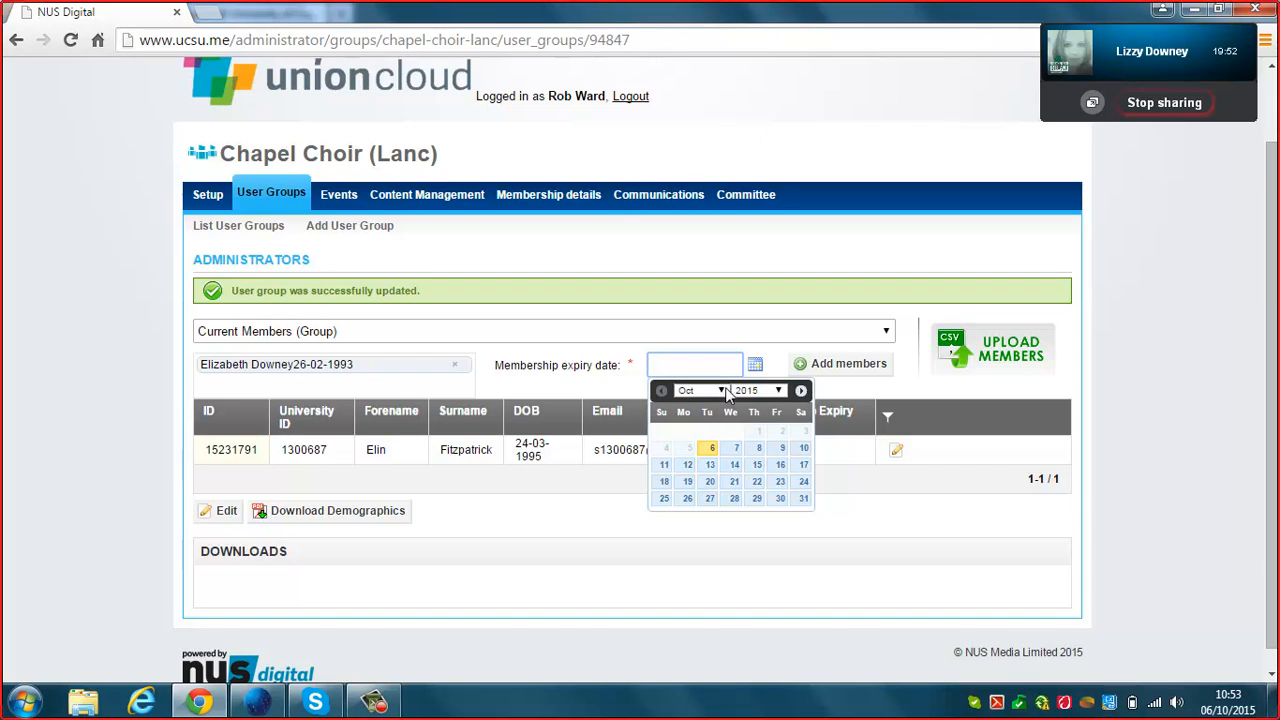
pyautogui.click(712, 449)
pyautogui.click(845, 366)
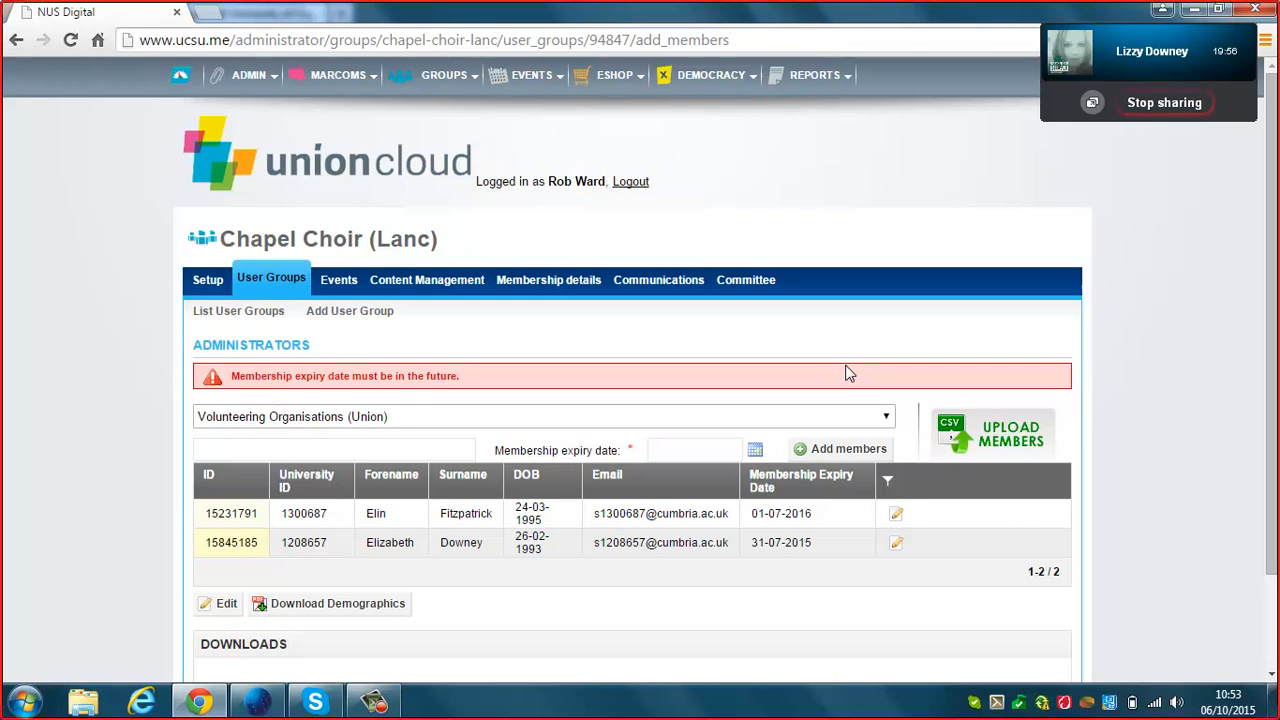
# Change the new administrator's expiry date to 06-10-2016 and show the choir's empty events list.
pyautogui.click(895, 546)
pyautogui.click(278, 373)
pyautogui.write('6-10-2016')
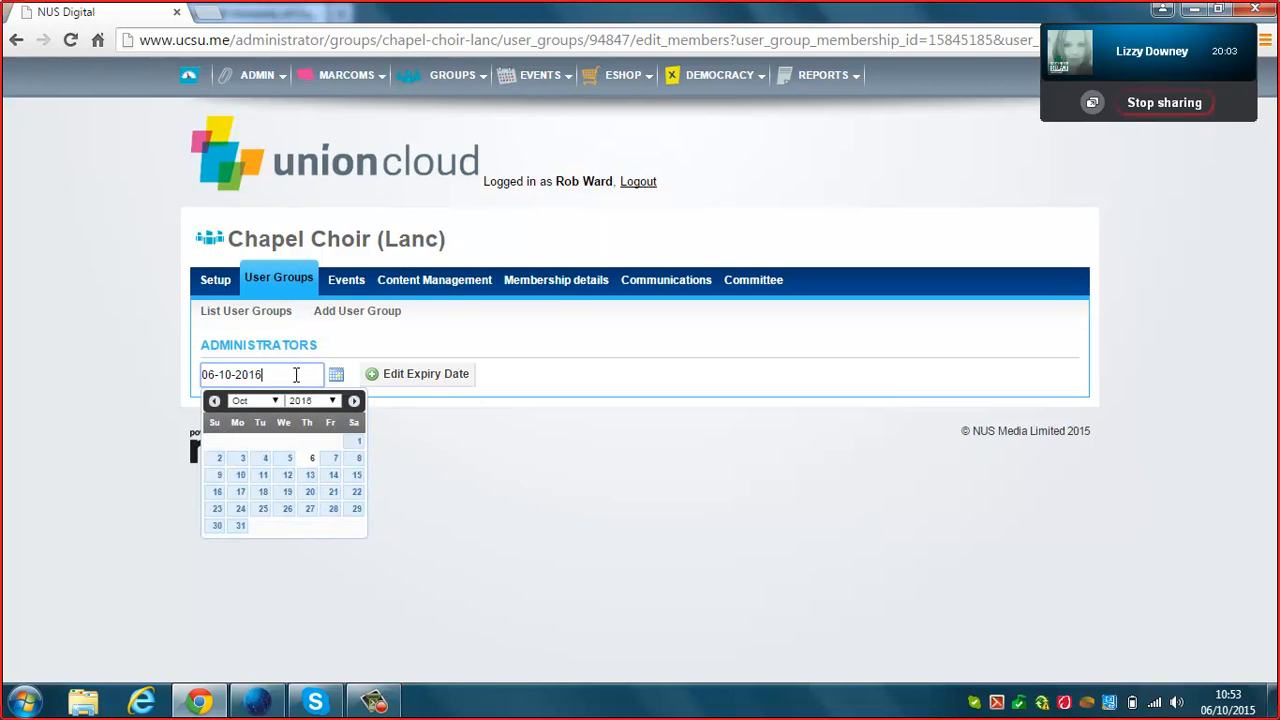
pyautogui.click(397, 386)
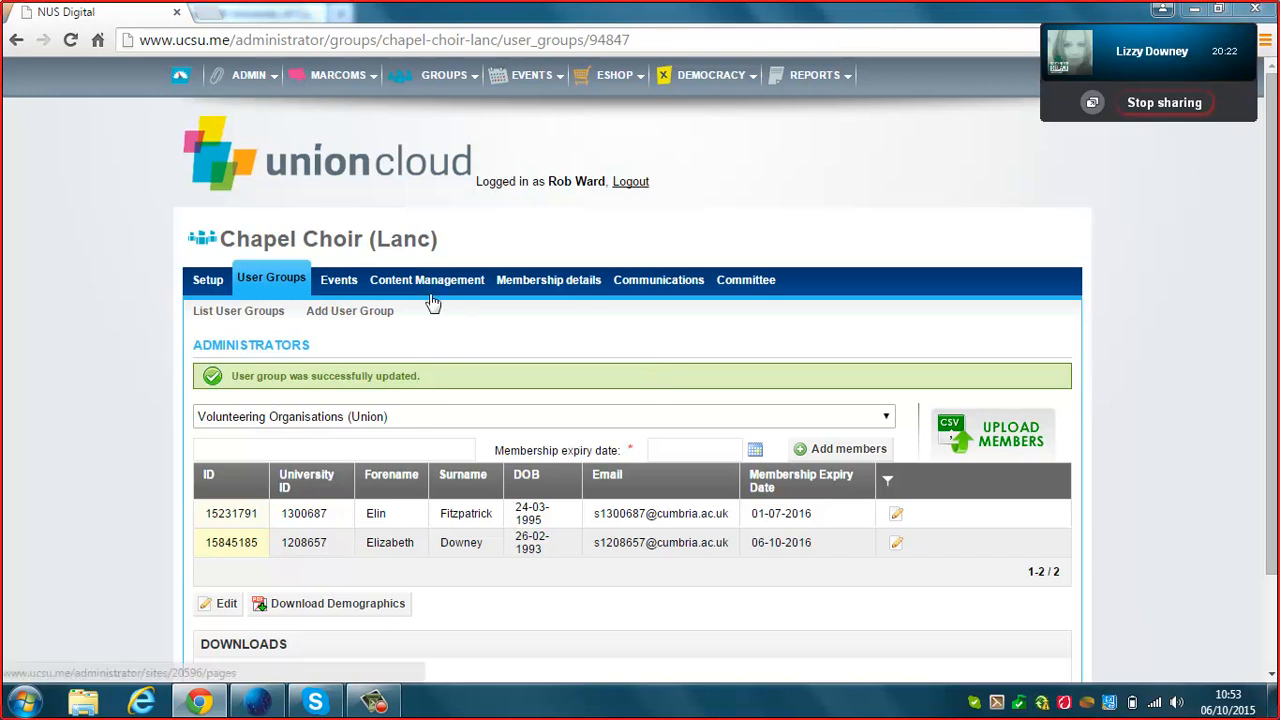
pyautogui.click(338, 279)
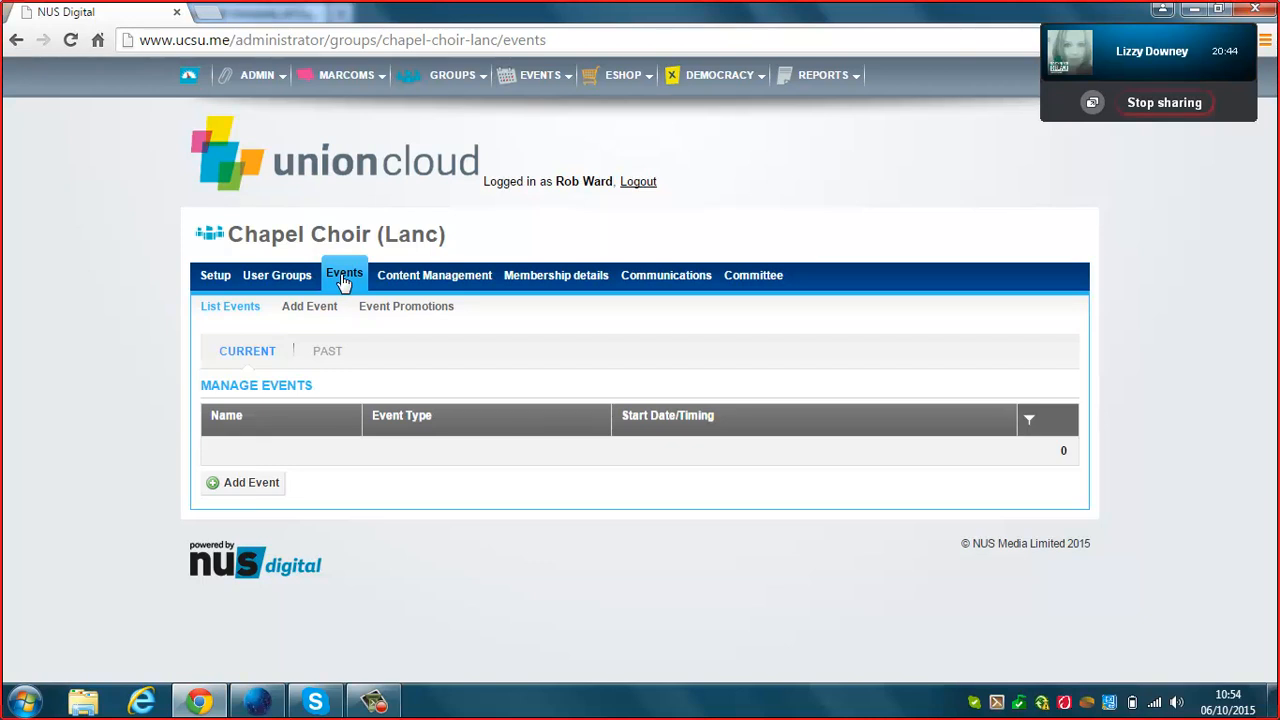
# Look over every field of the Create Event form, then show the empty Manage Pages tree.
pyautogui.click(266, 481)
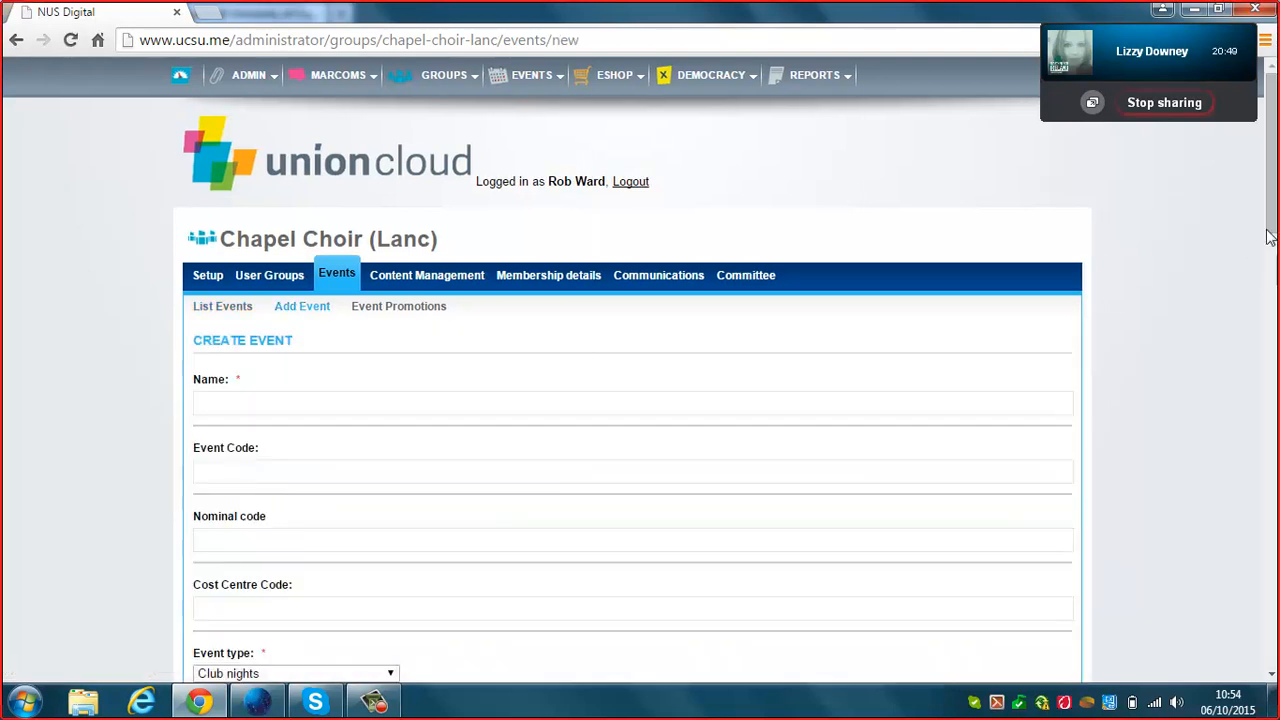
pyautogui.scroll(-1, 1274, 255)
pyautogui.scroll(-5, 1274, 255)
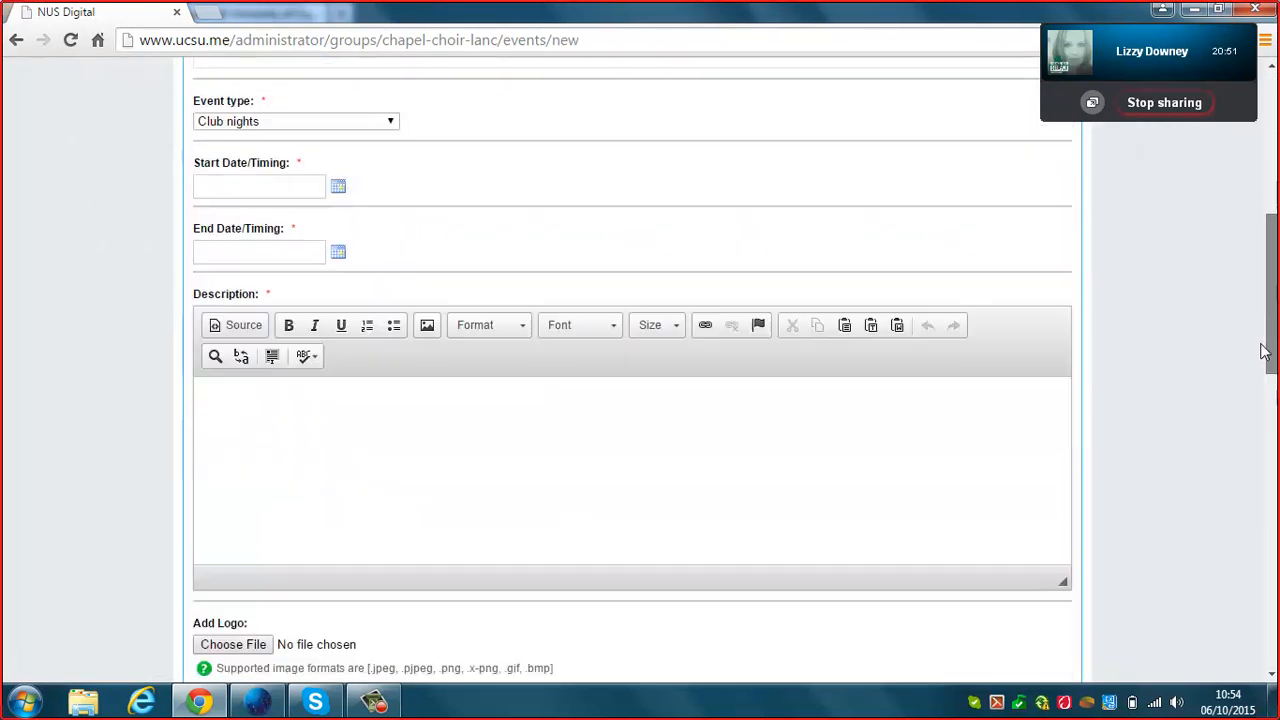
pyautogui.scroll(4, 1263, 360)
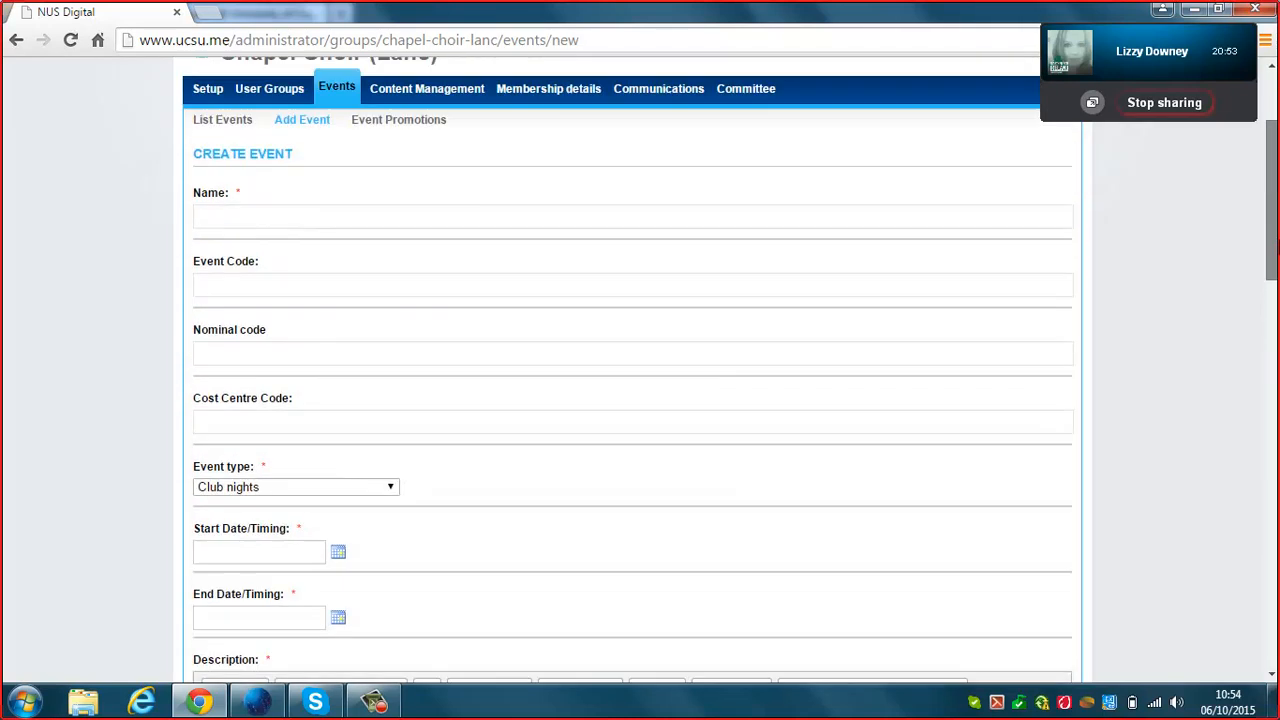
pyautogui.scroll(-1, 730, 382)
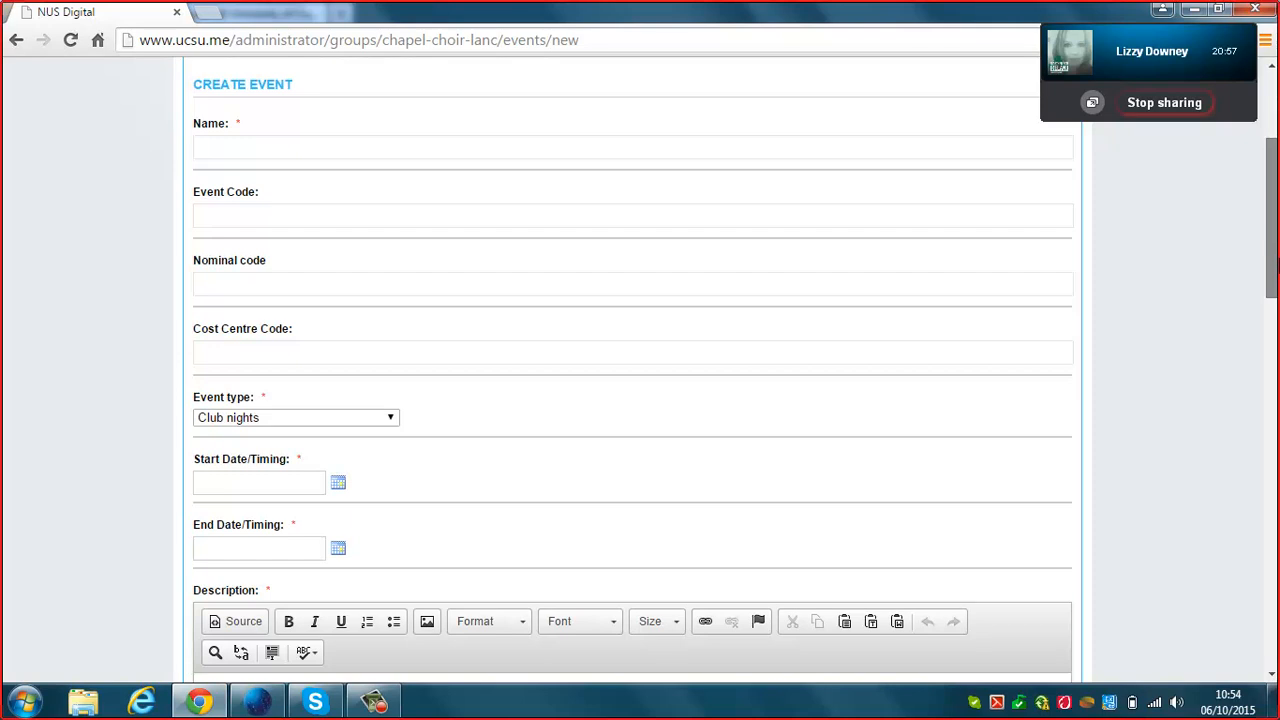
pyautogui.scroll(-1, 632, 380)
pyautogui.scroll(-1, 632, 380)
pyautogui.scroll(3, 632, 380)
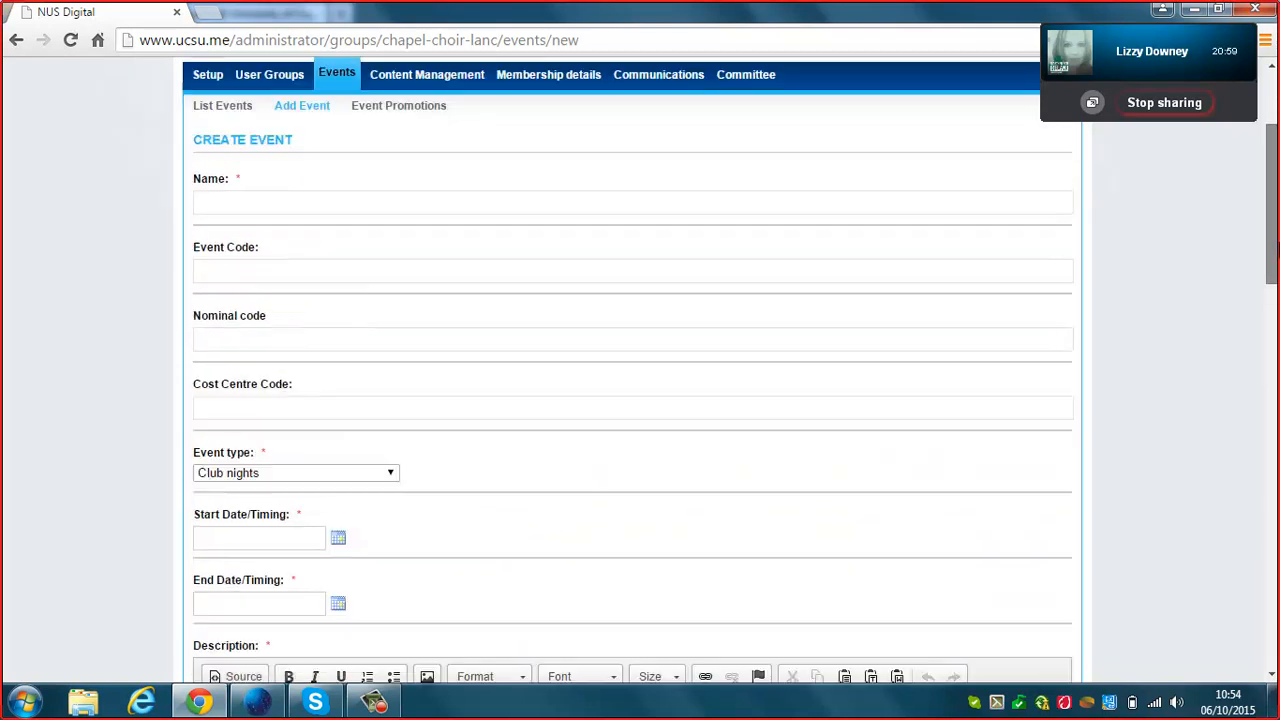
pyautogui.moveTo(1277, 248); pyautogui.dragTo(1271, 444)
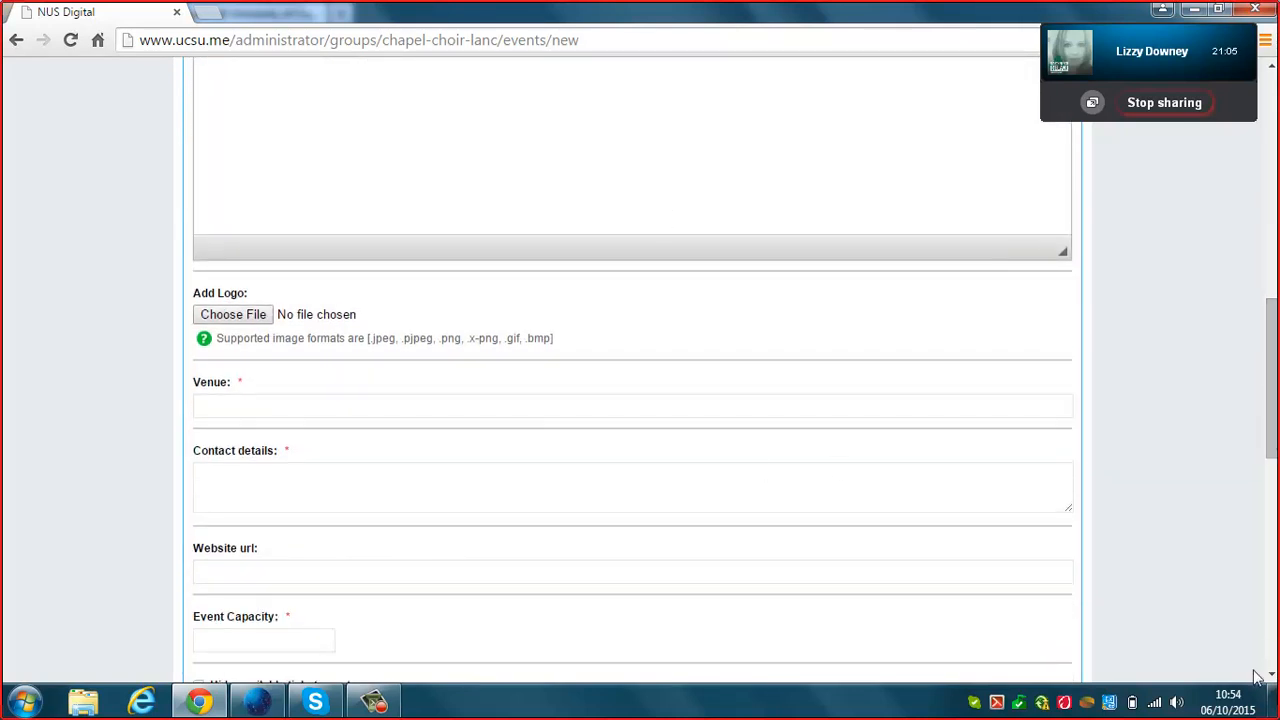
pyautogui.moveTo(1272, 368); pyautogui.dragTo(1260, 493)
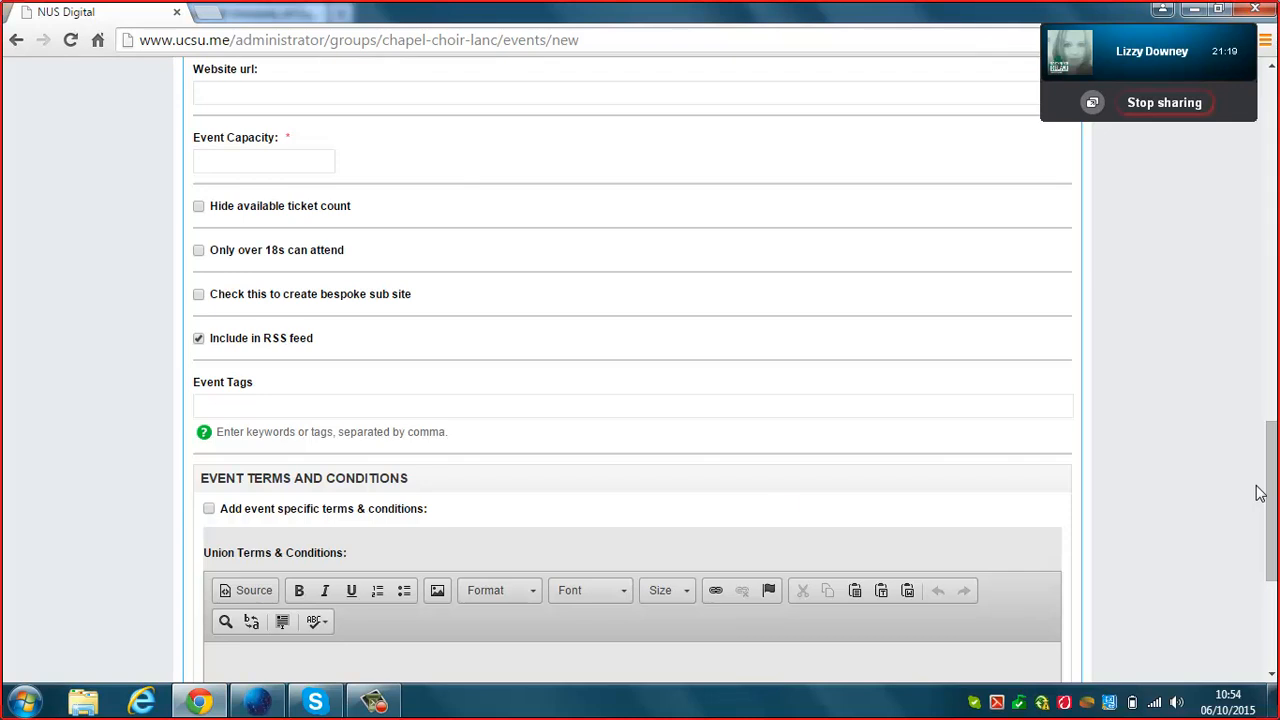
pyautogui.moveTo(1270, 470)
pyautogui.mouseDown()
pyautogui.moveTo(1276, 517)
pyautogui.moveTo(1274, 422)
pyautogui.moveTo(1276, 456)
pyautogui.mouseUp()
pyautogui.moveTo(1275, 463); pyautogui.dragTo(1270, 120)
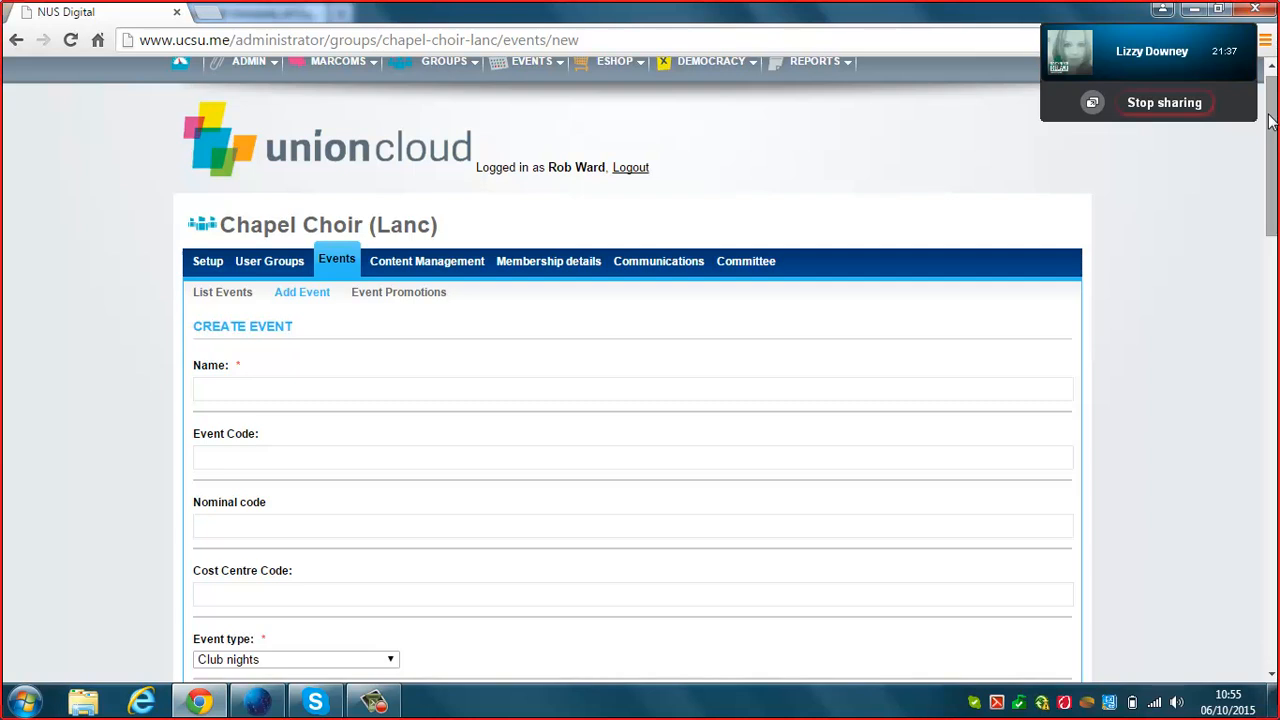
pyautogui.moveTo(1270, 120); pyautogui.dragTo(1256, 416)
pyautogui.scroll(9, 1256, 416)
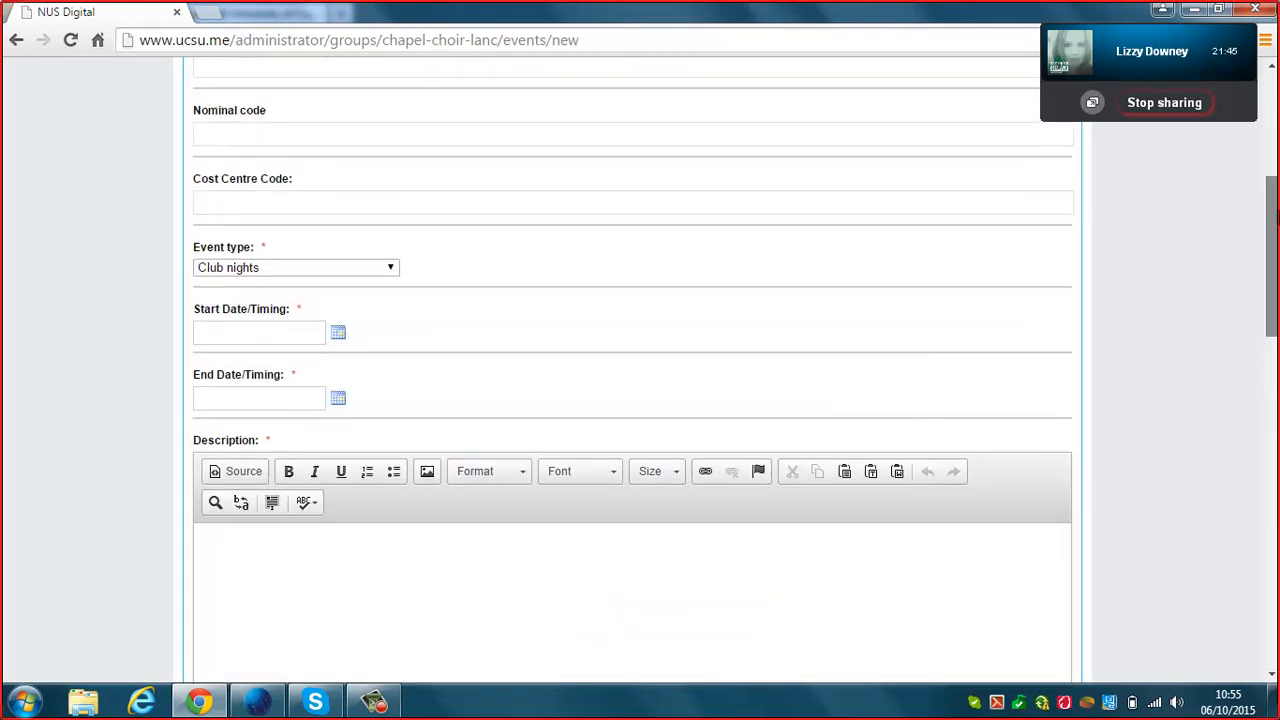
pyautogui.moveTo(1277, 165); pyautogui.dragTo(1265, 122)
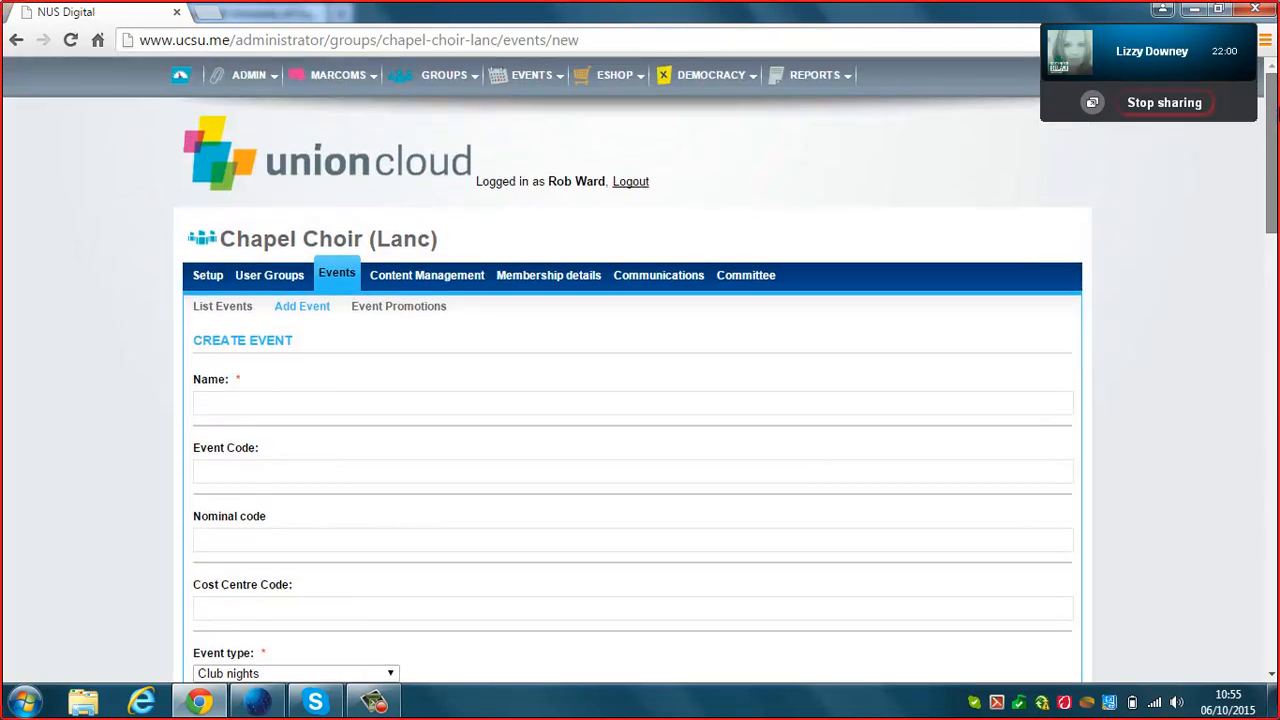
pyautogui.click(398, 278)
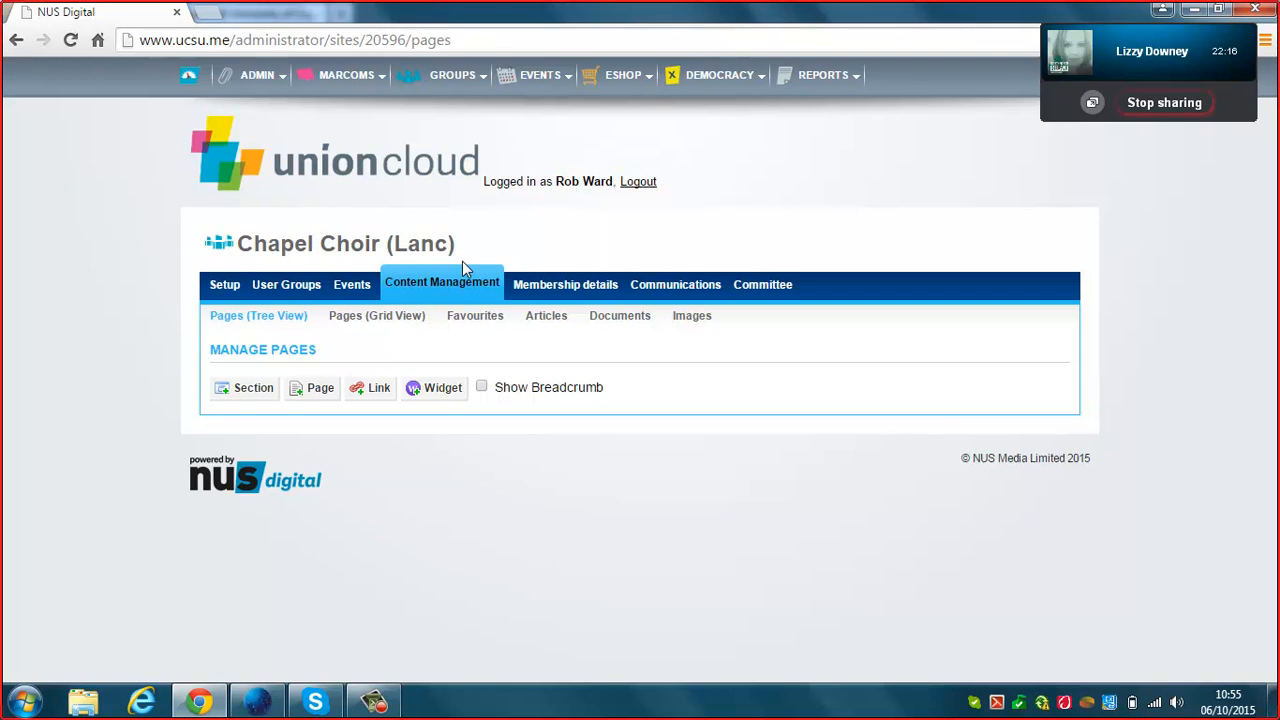
# Check the empty Documents and Articles lists, then show the Manage Group Members list.
pyautogui.click(620, 318)
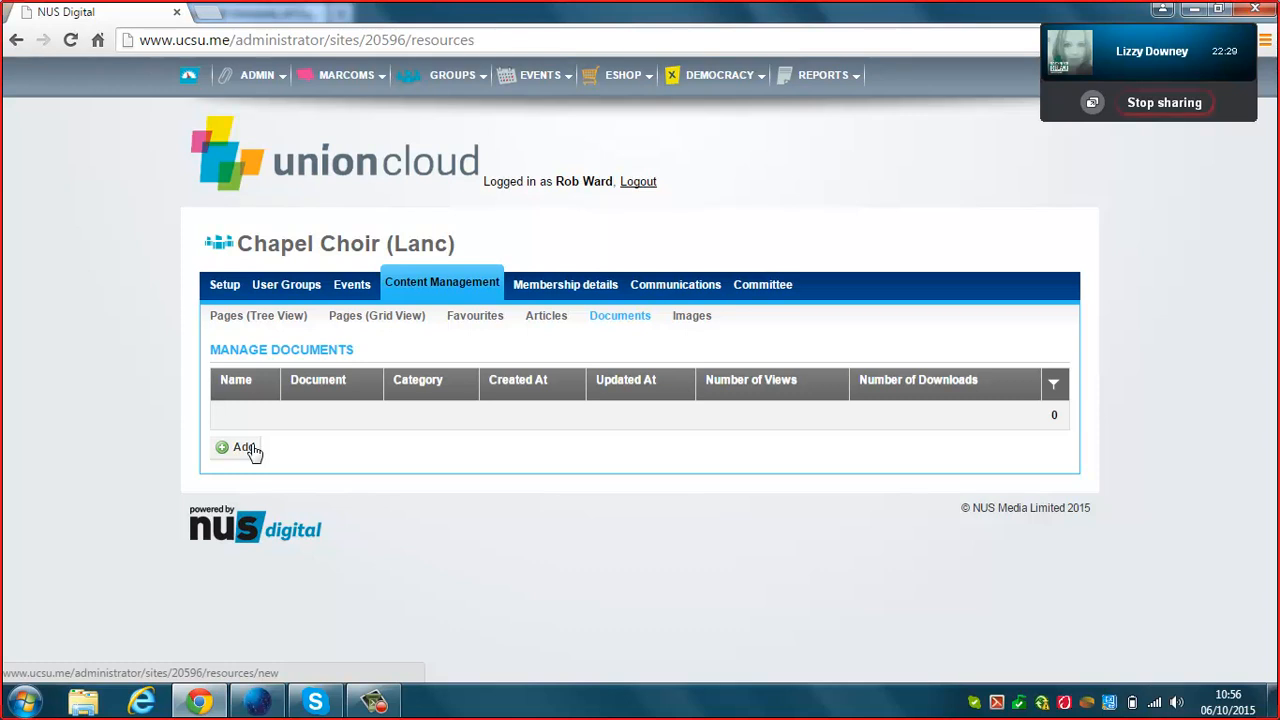
pyautogui.click(548, 320)
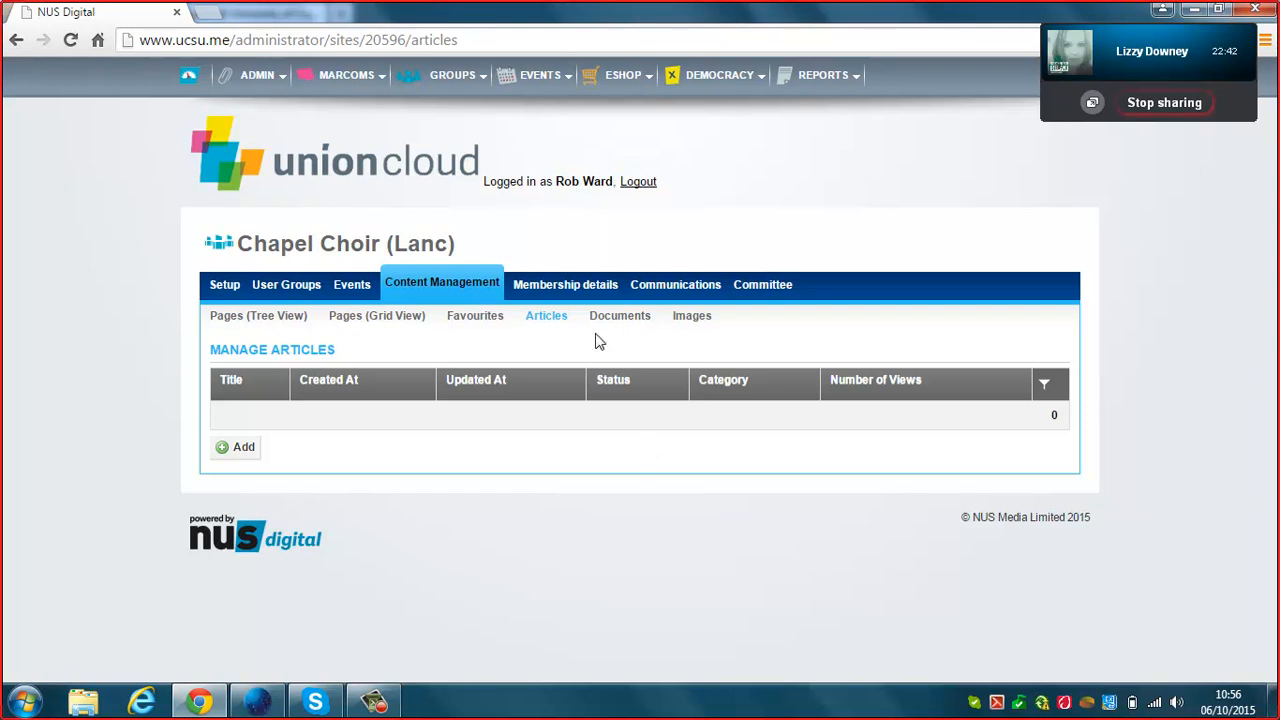
pyautogui.click(590, 285)
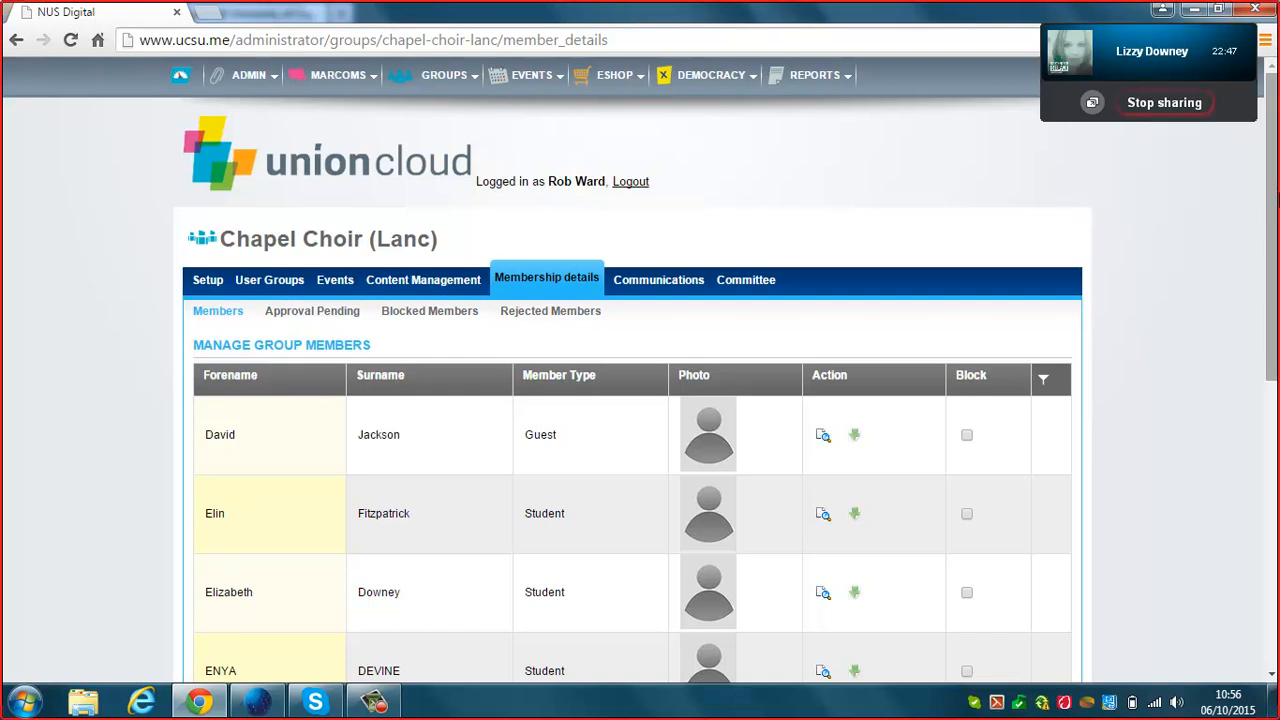
pyautogui.scroll(-1, 1259, 430)
pyautogui.moveTo(1259, 430); pyautogui.dragTo(1249, 246)
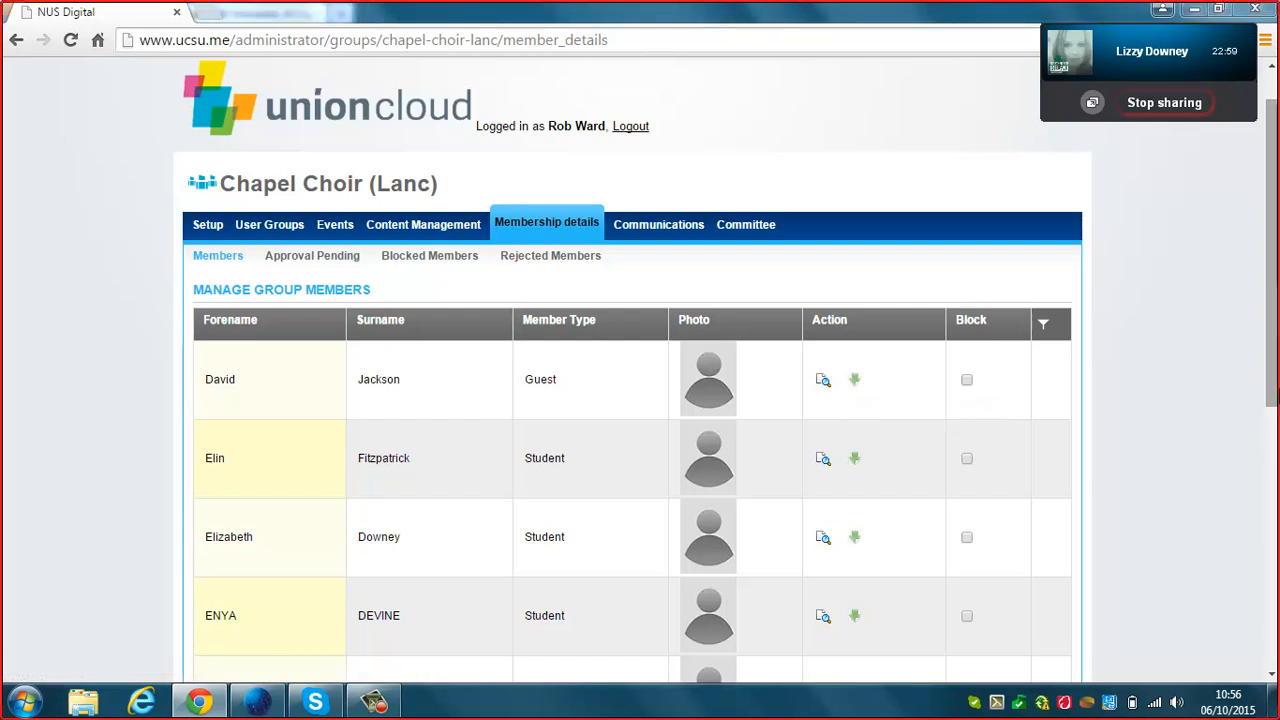
pyautogui.moveTo(1275, 375); pyautogui.dragTo(1278, 656)
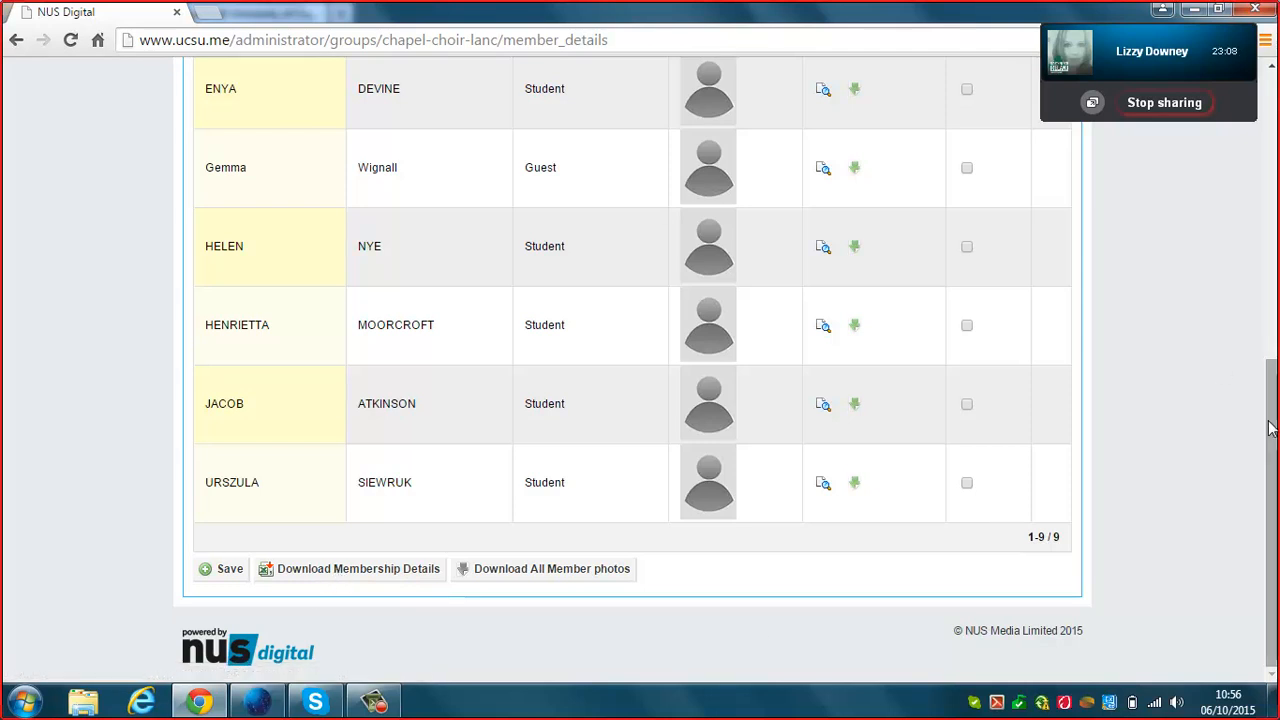
pyautogui.click(1272, 249)
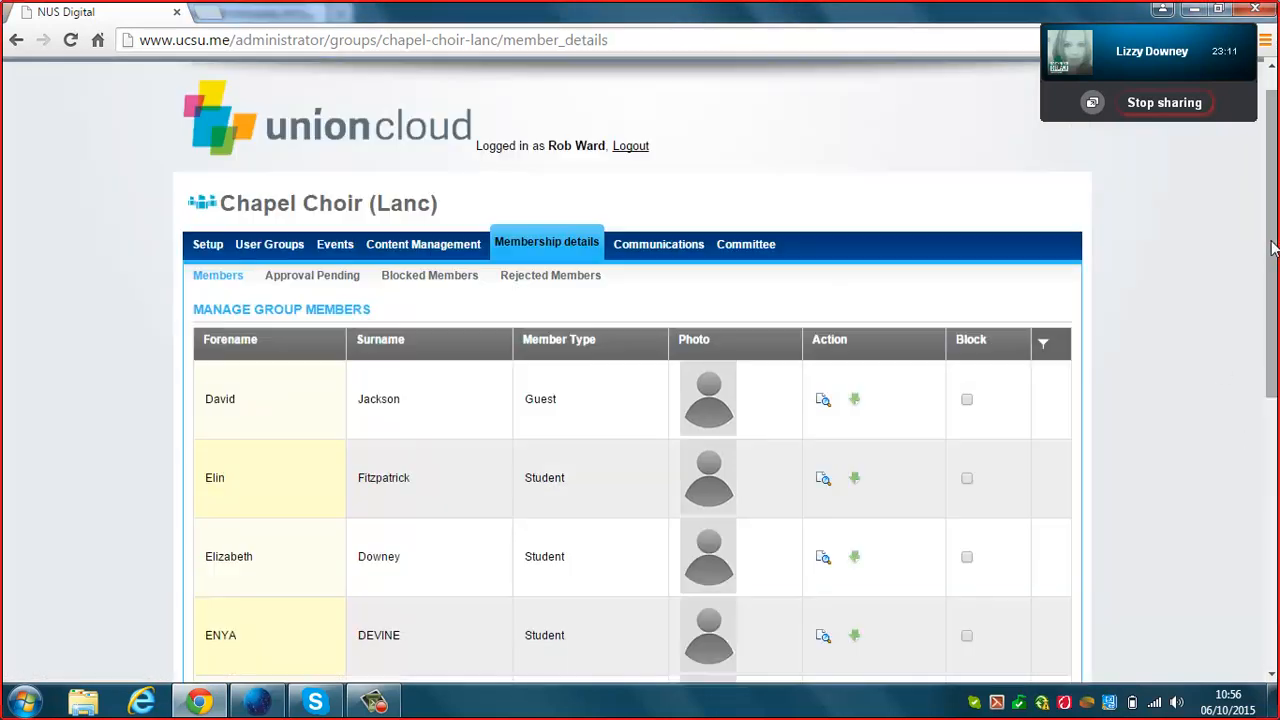
pyautogui.moveTo(1272, 249); pyautogui.dragTo(1264, 206)
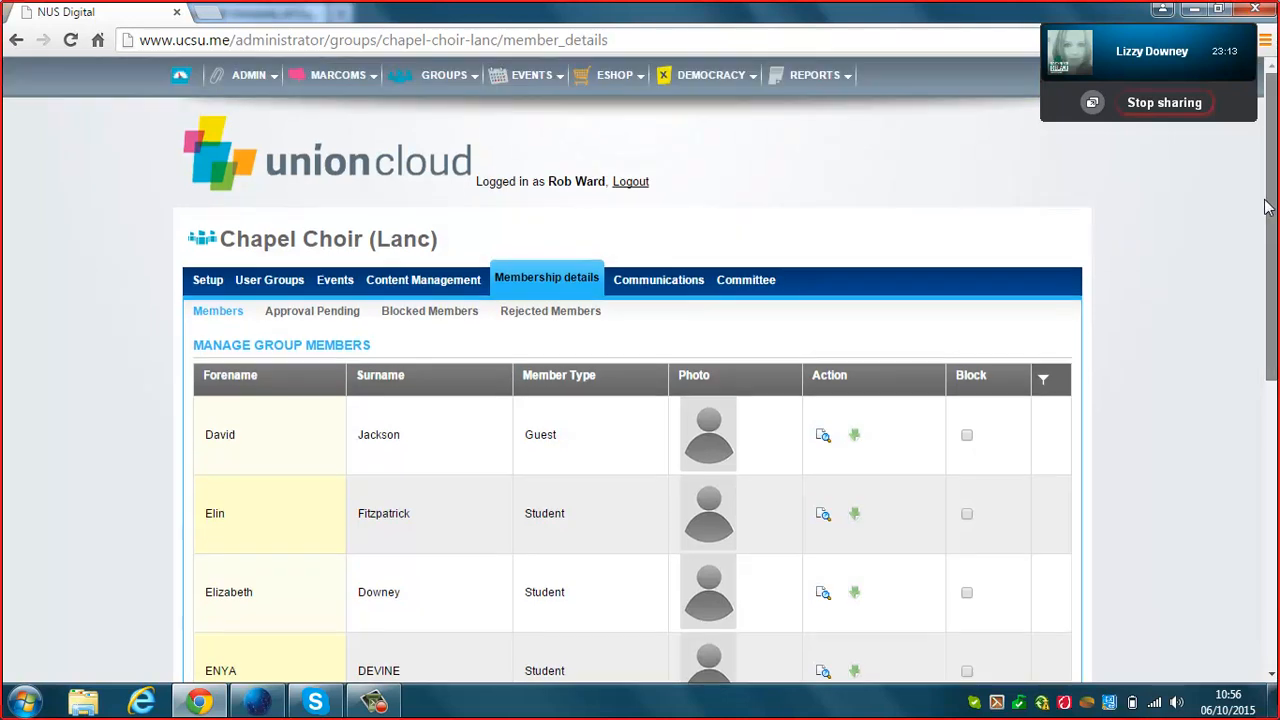
# View the Committee page, peek at Communications, and return to the empty committee list (count 0).
pyautogui.click(730, 282)
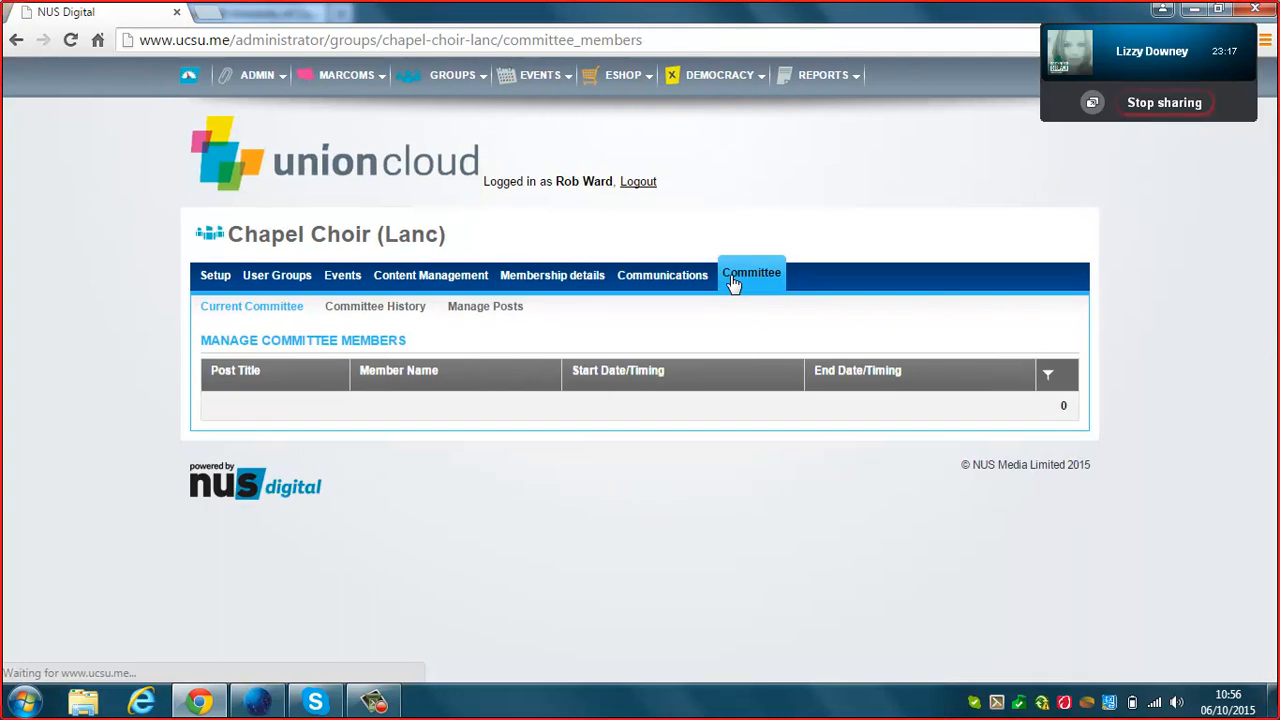
pyautogui.click(688, 287)
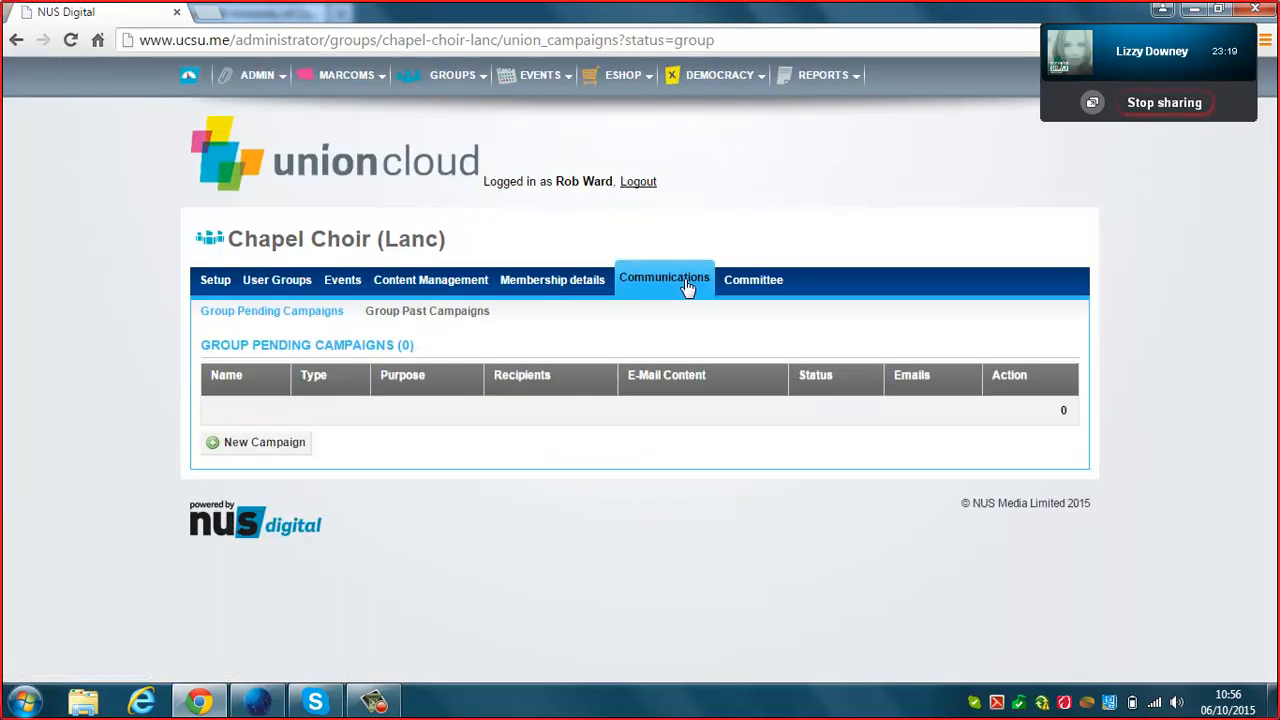
pyautogui.click(760, 284)
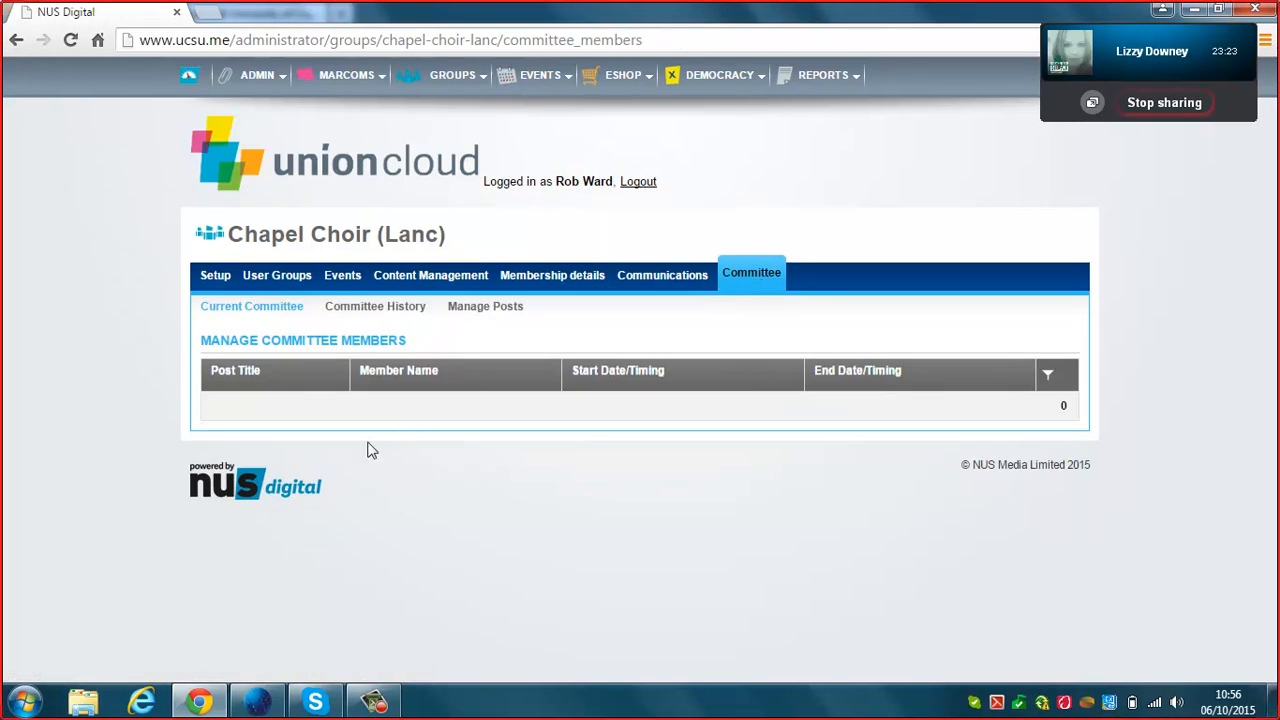